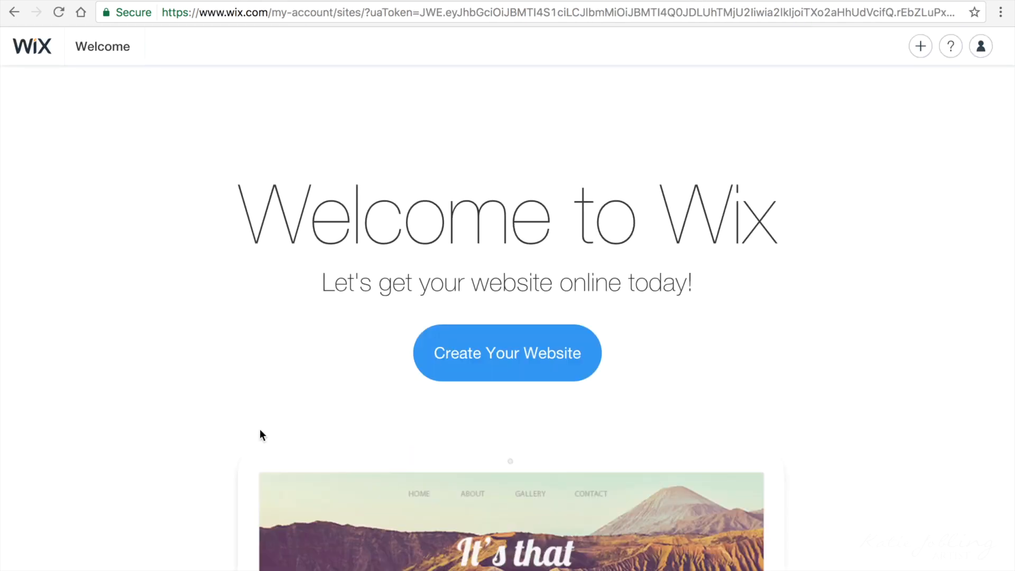
# Step: Start a new Wix website and choose Online Store as its site type
pyautogui.scroll(-3, 259, 429)
pyautogui.scroll(3, 259, 430)
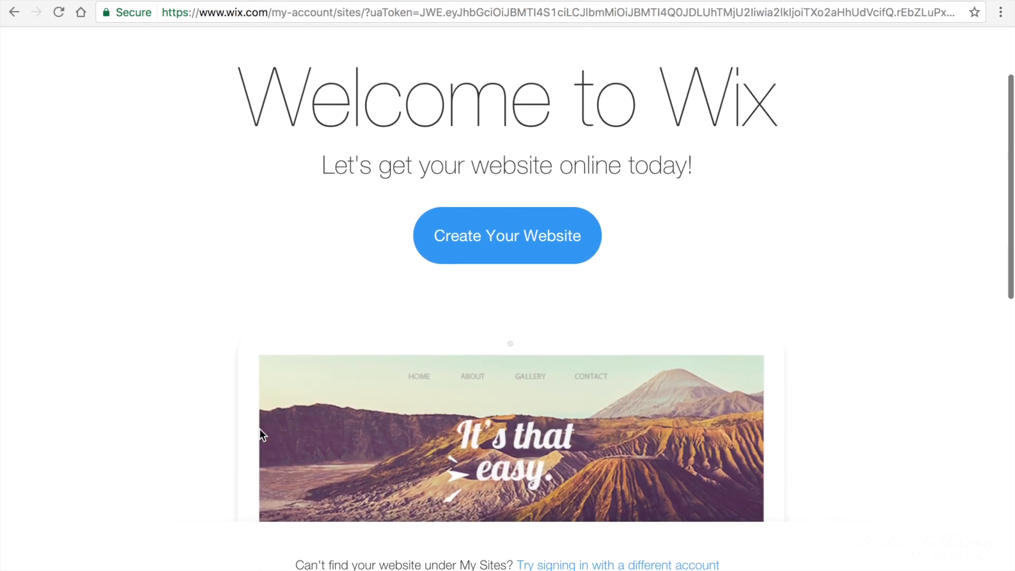
pyautogui.click(514, 355)
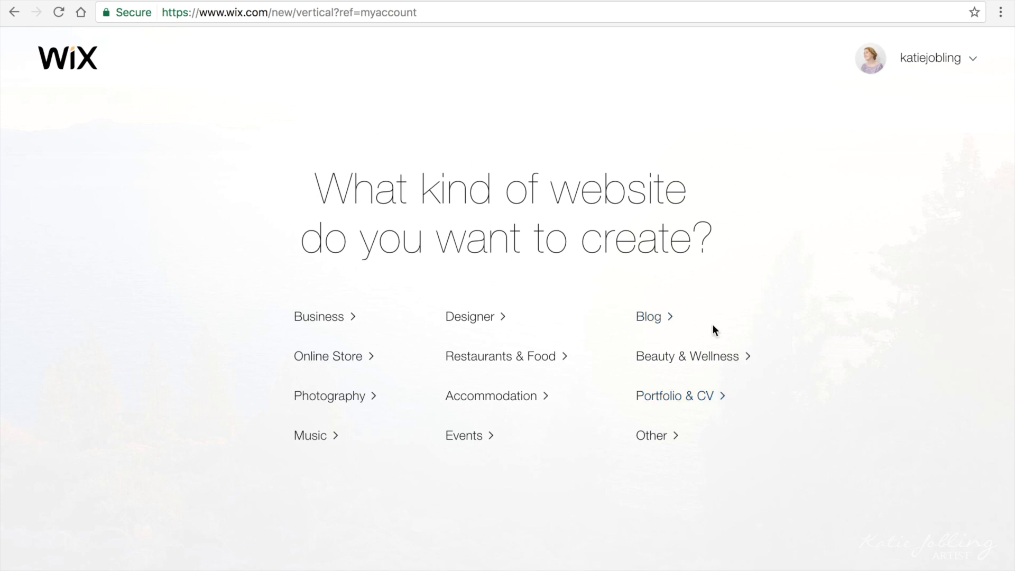
pyautogui.click(327, 362)
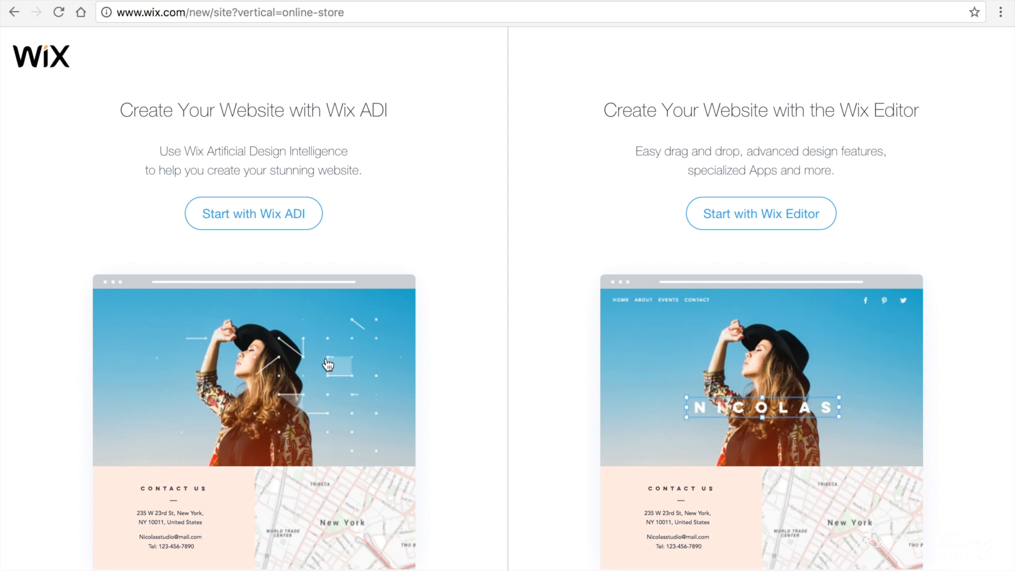
# Step: Build with Wix ADI and describe the store as an Online Art Shop
pyautogui.click(268, 218)
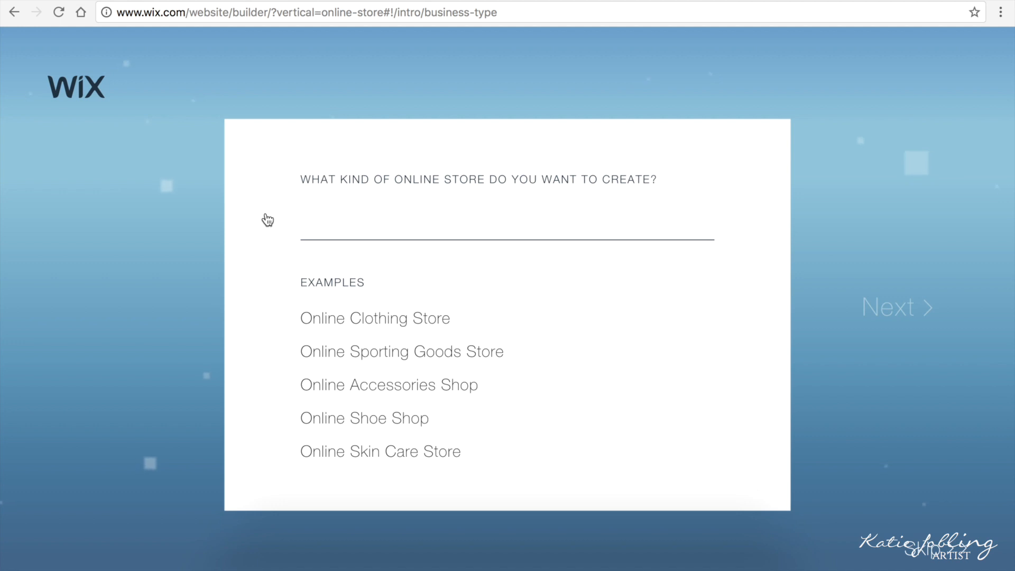
pyautogui.write('Online Art')
pyautogui.click(412, 323)
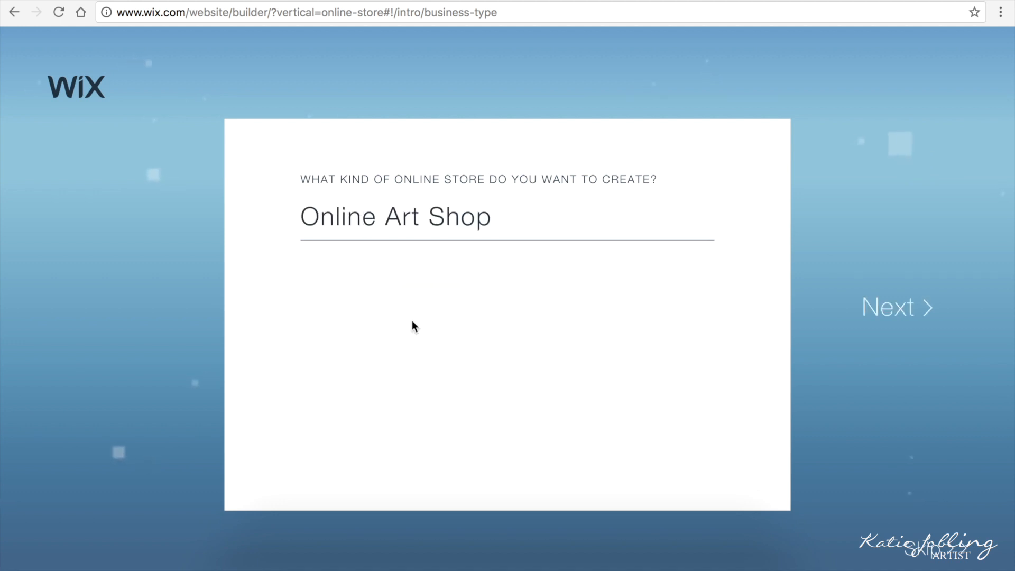
pyautogui.click(870, 317)
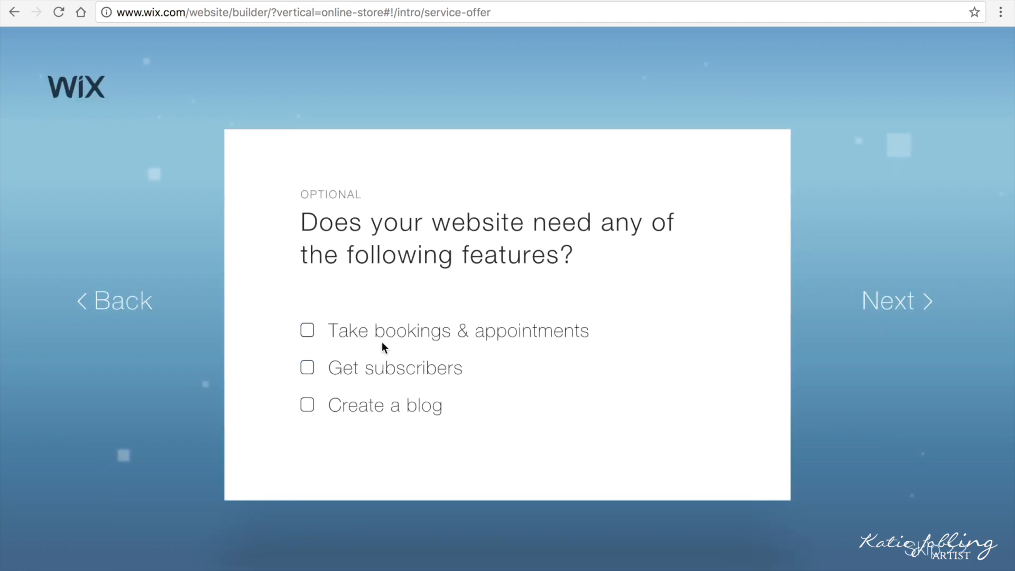
# Step: Add the Get subscribers and Create a blog features, then enter the business name
pyautogui.click(310, 369)
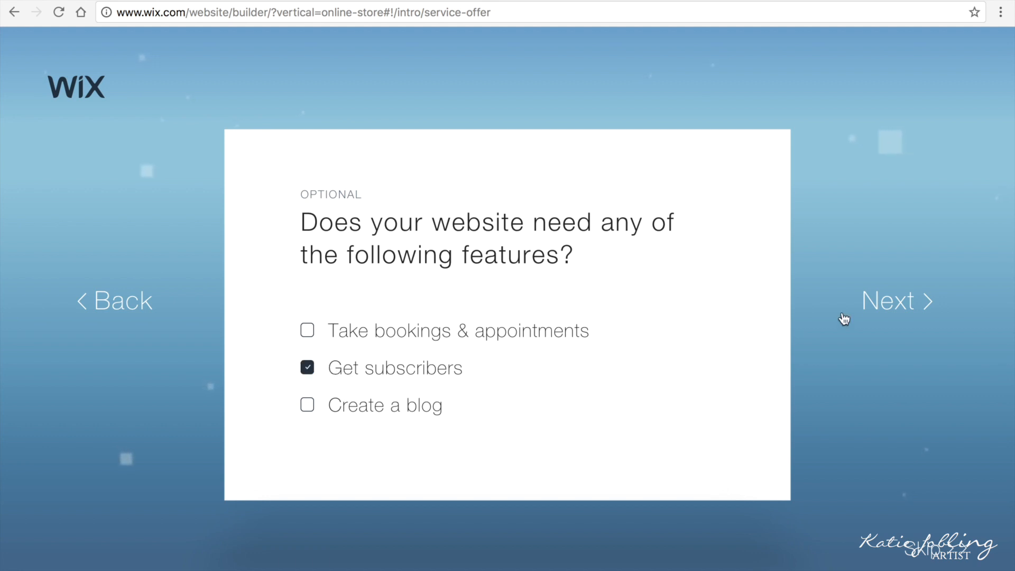
pyautogui.click(308, 406)
pyautogui.click(914, 300)
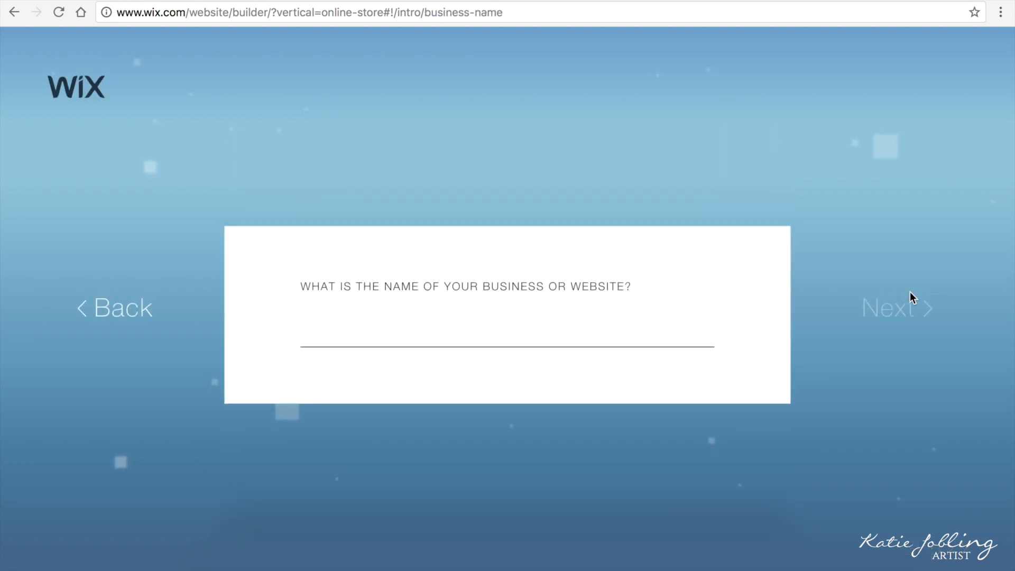
pyautogui.write('Katie Jo')
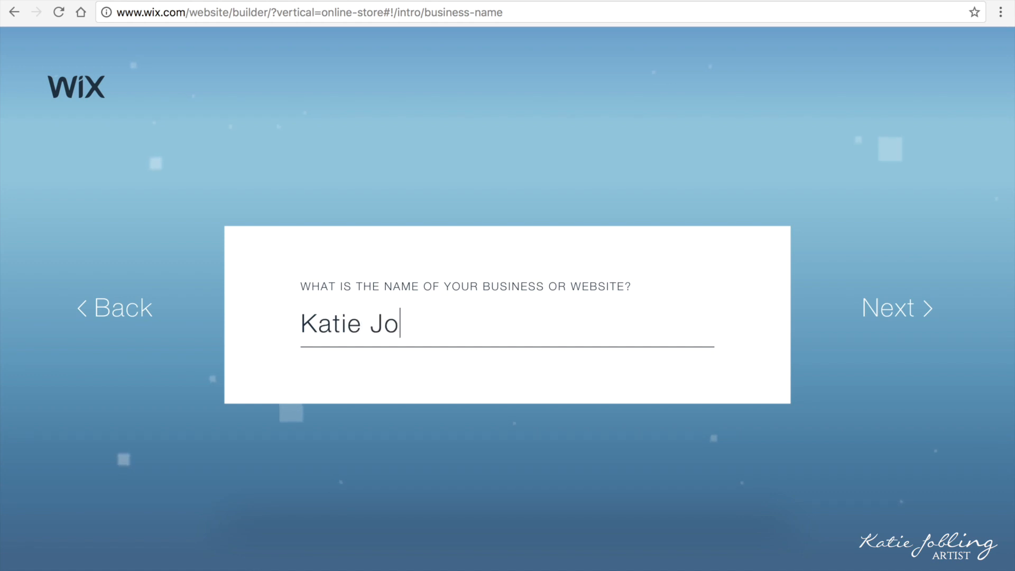
pyautogui.write('bling')
pyautogui.click(892, 315)
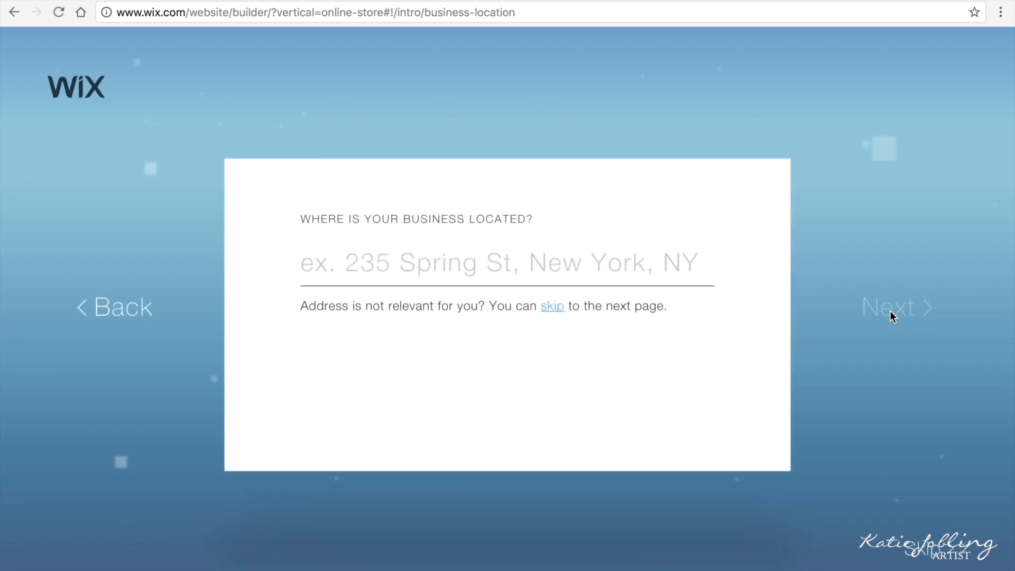
# Step: Skip the business address and upload logo.jpg from Pictures as the site logo
pyautogui.click(556, 307)
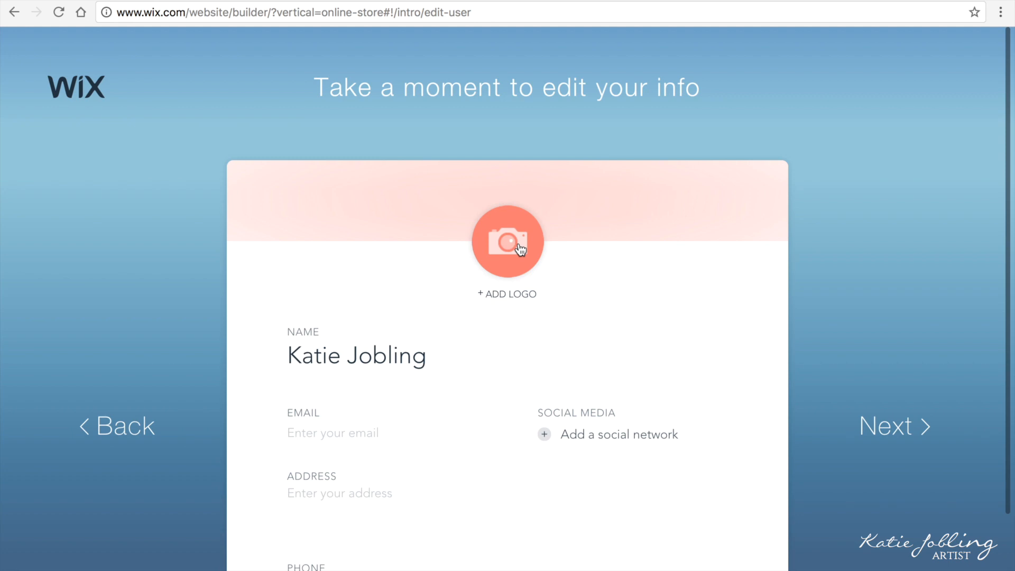
pyautogui.click(520, 249)
pyautogui.scroll(-5, 312, 190)
pyautogui.click(282, 71)
pyautogui.click(735, 2)
pyautogui.write('logo')
pyautogui.scroll(-3, 434, 122)
pyautogui.doubleClick(398, 148)
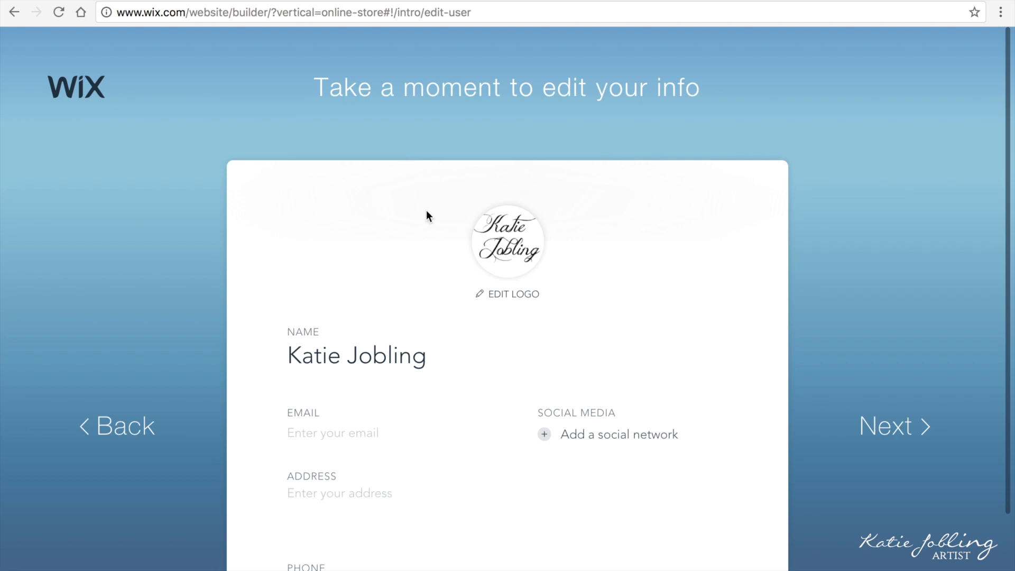
pyautogui.scroll(-3, 500, 384)
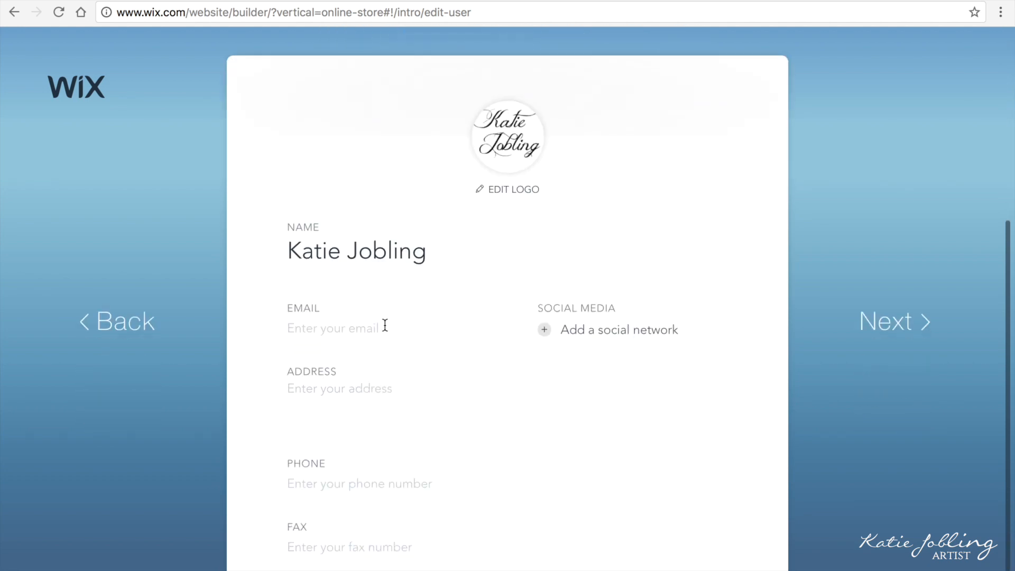
# Step: Enter the shop's contact e-mail and add Instagram, Twitter, Facebook and YouTube profile links
pyautogui.click(385, 329)
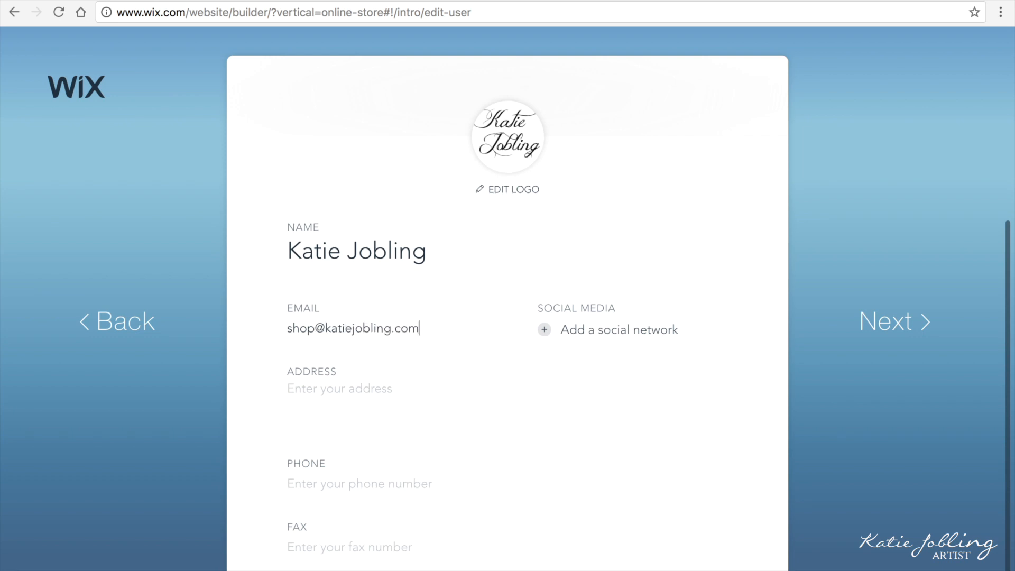
pyautogui.click(572, 330)
pyautogui.write('https://www.instagram.com/katiejoblingart/')
pyautogui.click(735, 374)
pyautogui.click(545, 361)
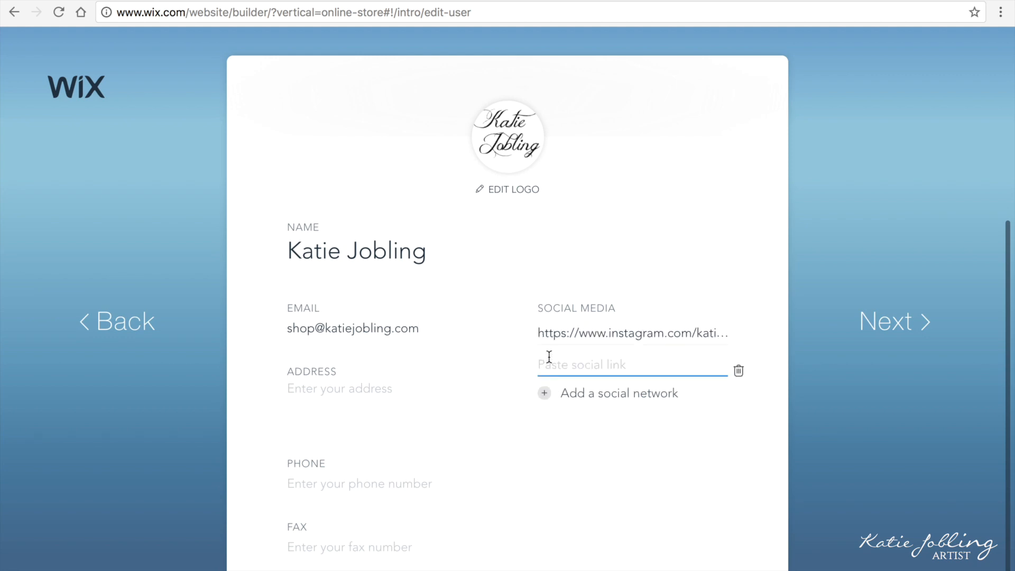
pyautogui.write('https://twitter.com/katiejoblingart')
pyautogui.click(545, 393)
pyautogui.write('https://www.facebook.com/KatieJLobling/?ref=bookmarks')
pyautogui.click(545, 426)
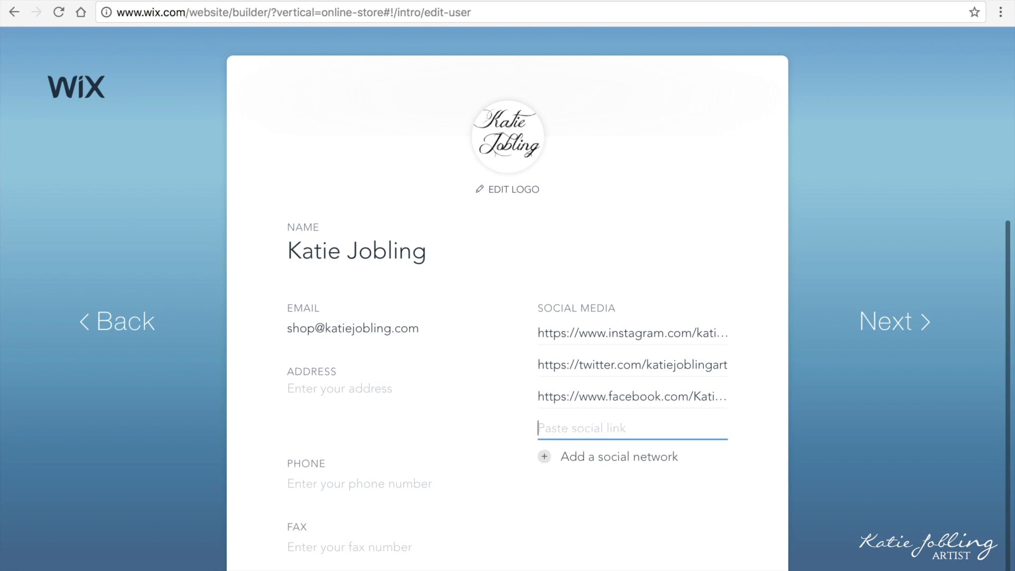
pyautogui.hotkey('ctrl', 'v')
pyautogui.click(714, 503)
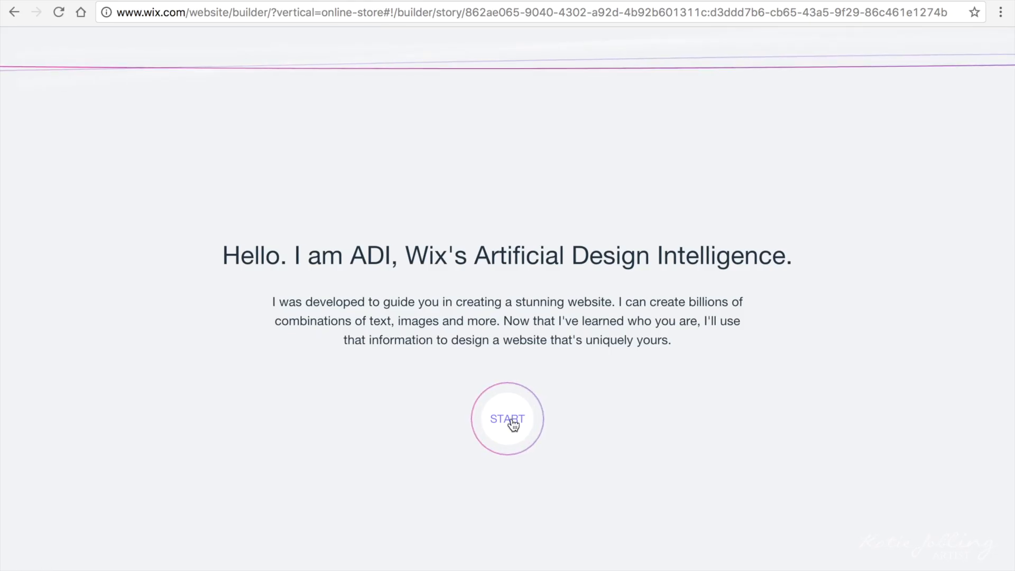
# Step: Choose the Classic design style and have Wix ADI create the homepage
pyautogui.click(513, 423)
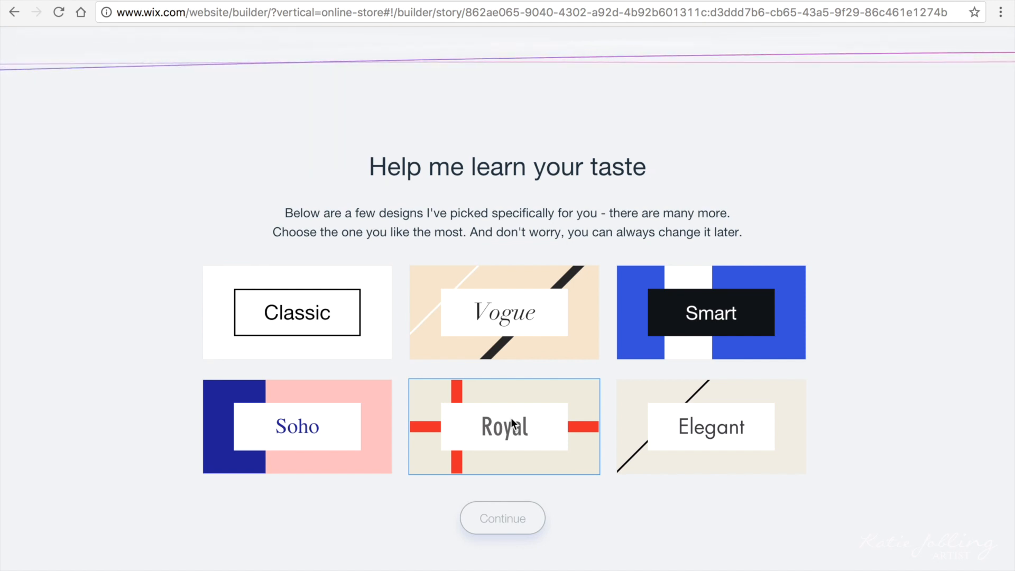
pyautogui.click(334, 321)
pyautogui.click(497, 516)
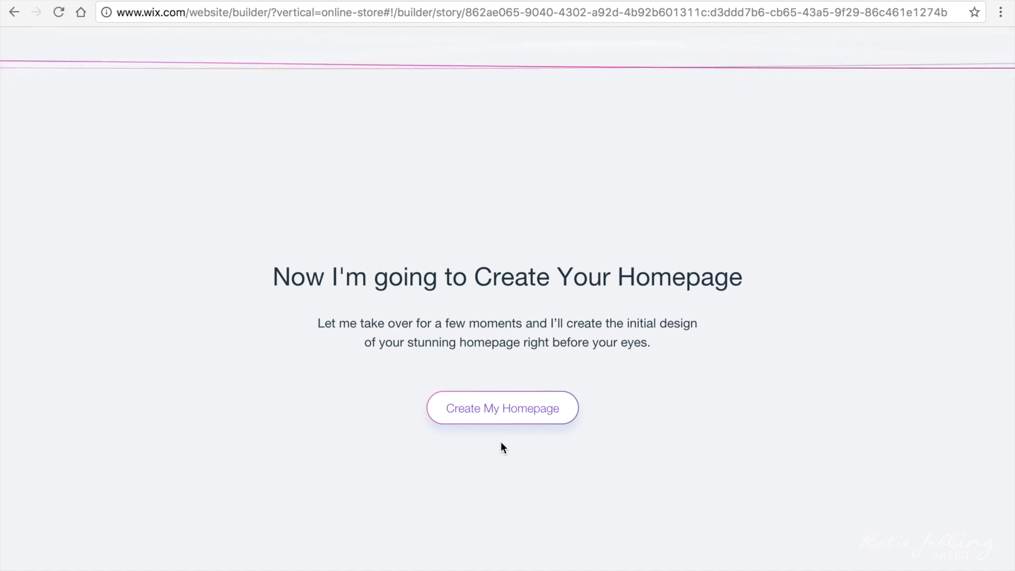
pyautogui.click(502, 421)
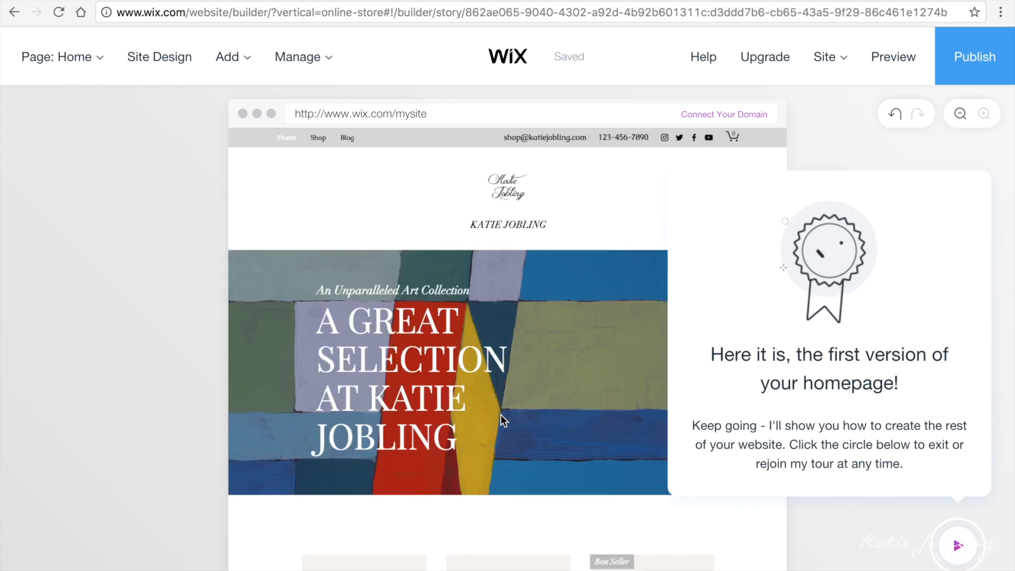
# Step: Open the What's Next guide and preview the homepage, scrolling through it as a visitor
pyautogui.click(957, 539)
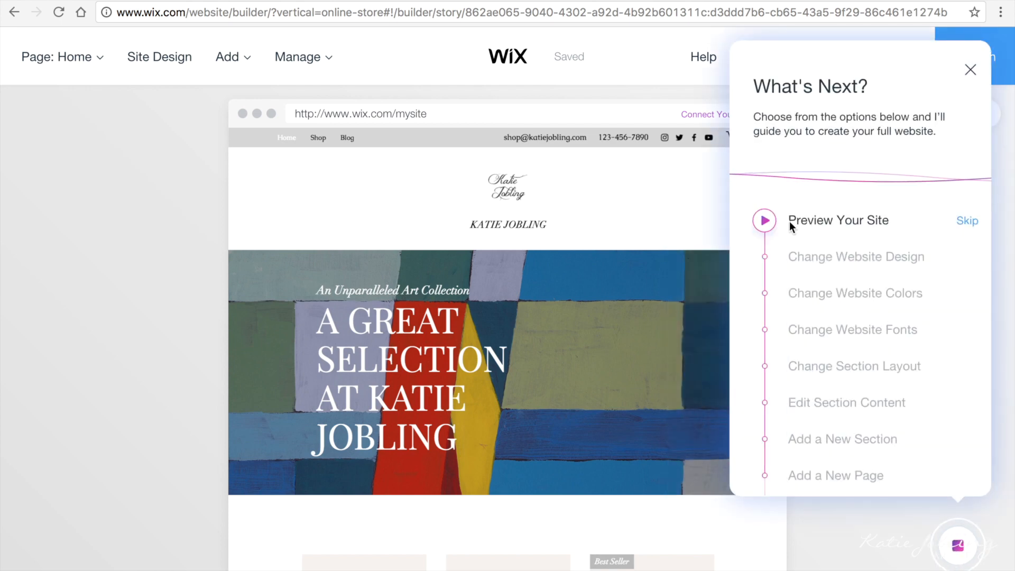
pyautogui.click(764, 221)
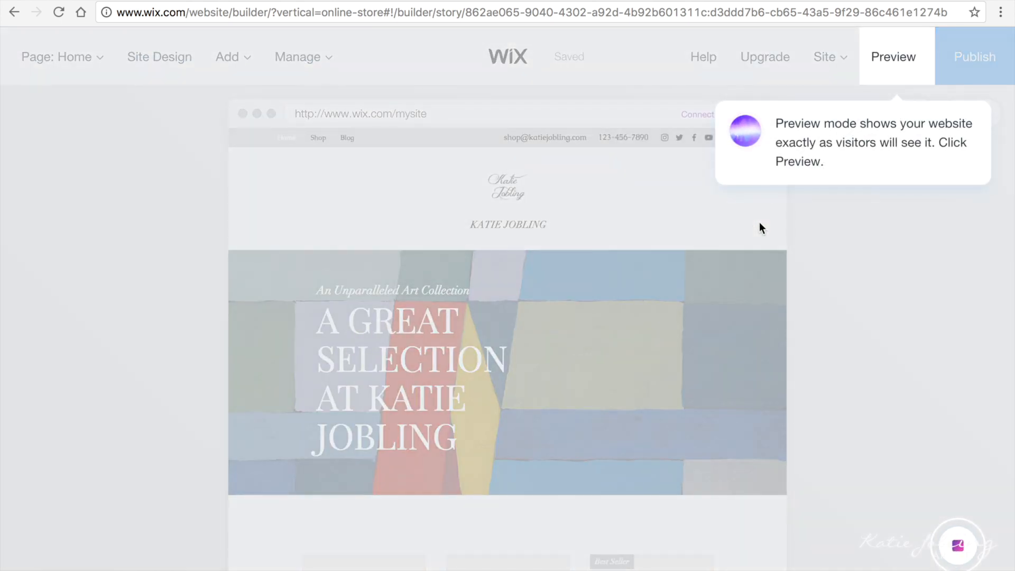
pyautogui.click(889, 74)
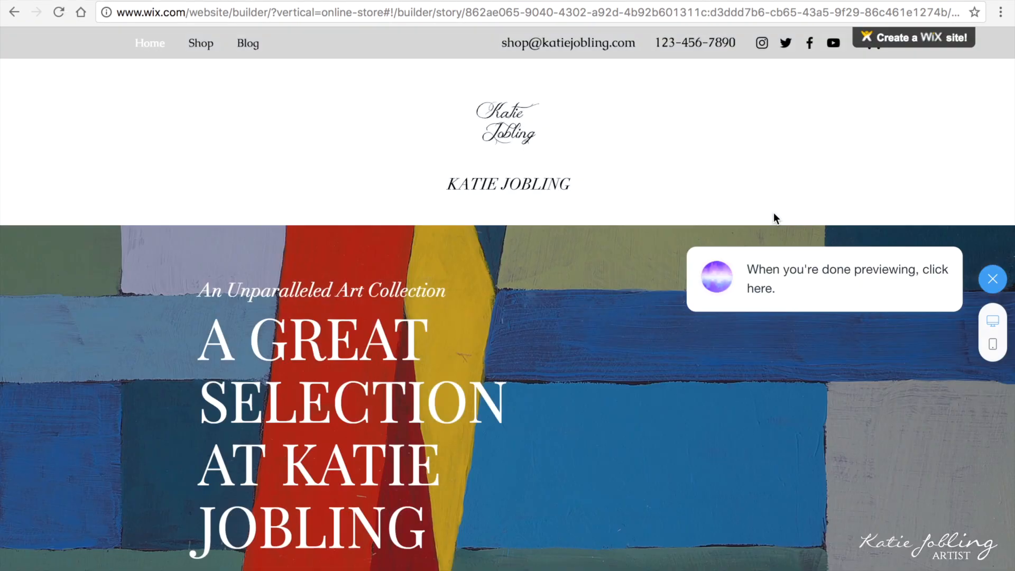
pyautogui.scroll(-1, 811, 361)
pyautogui.scroll(-2, 810, 360)
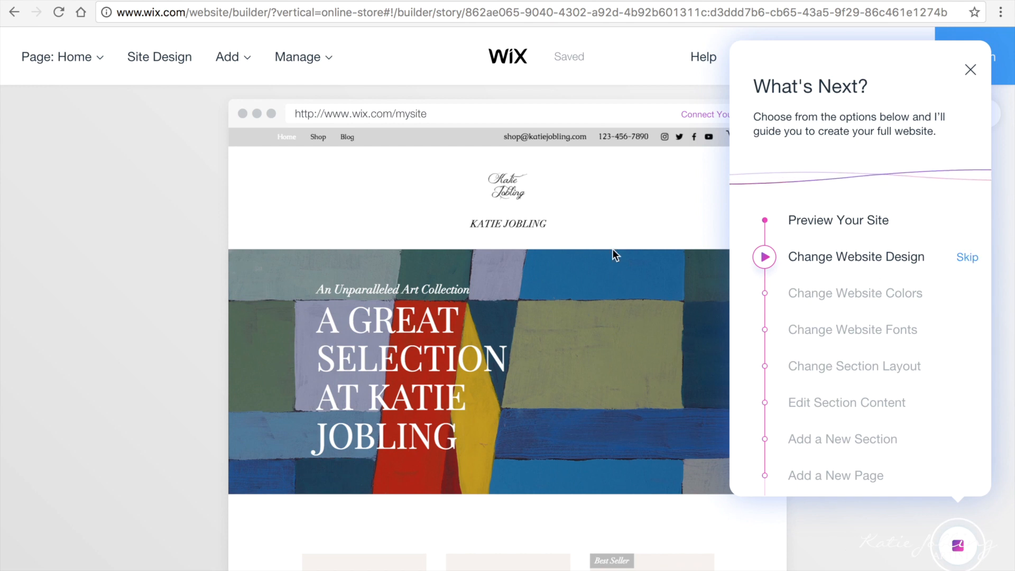
# Step: Skip the website design step and open the Classic design kit for customising
pyautogui.click(965, 259)
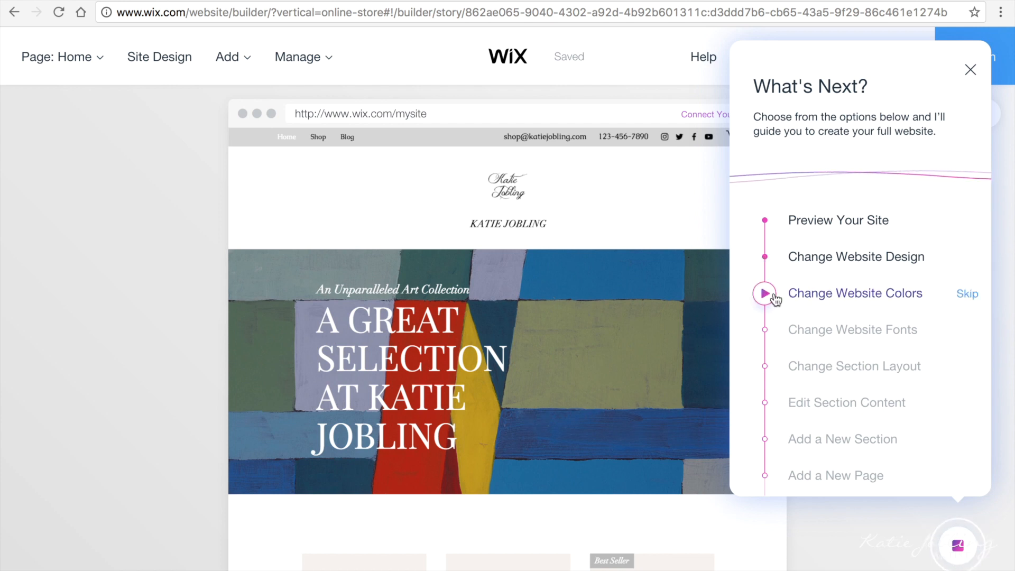
pyautogui.click(775, 295)
pyautogui.click(176, 78)
pyautogui.click(177, 78)
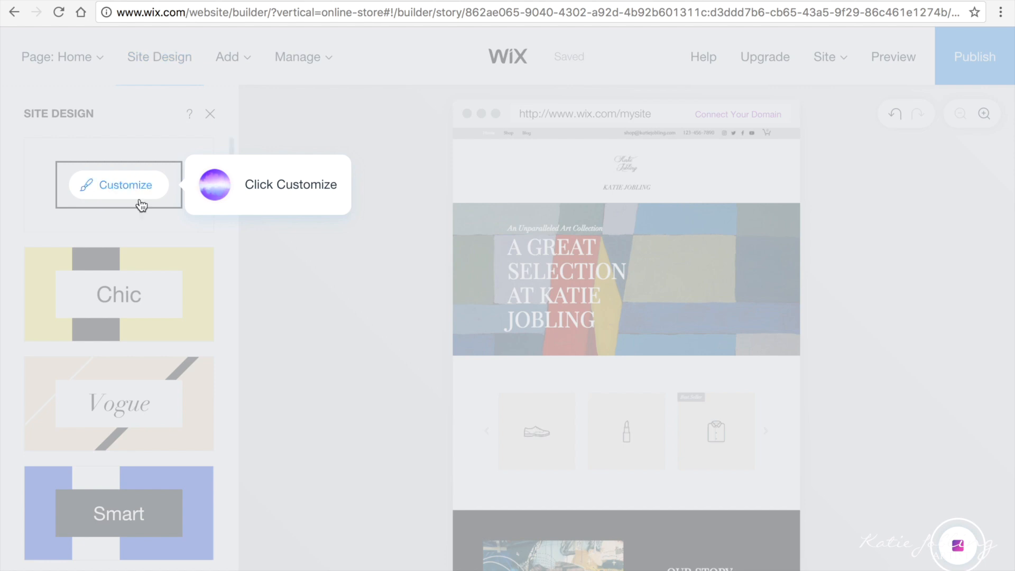
pyautogui.click(119, 193)
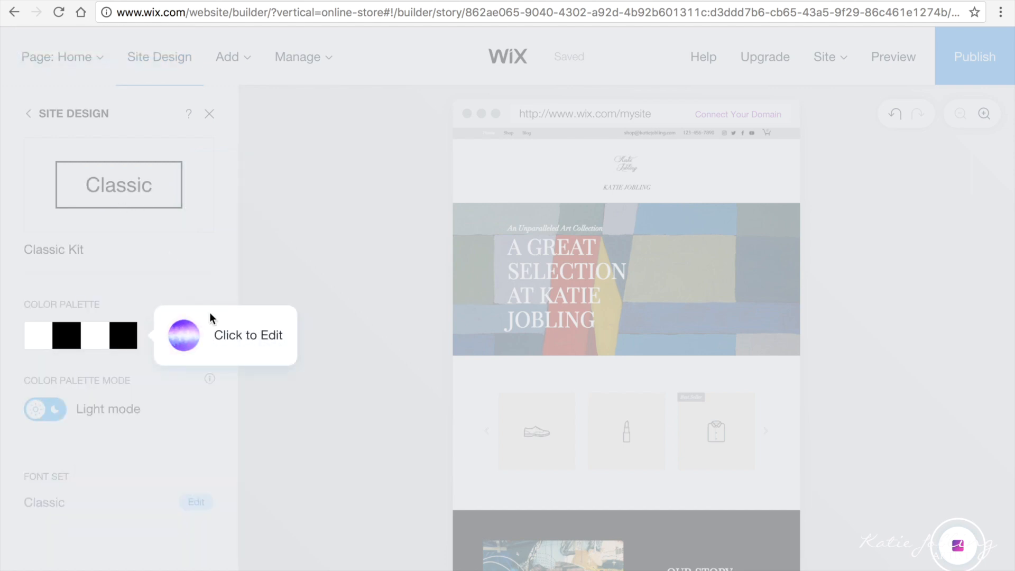
# Step: Apply the second recommended palette of white, light grey and black and confirm it
pyautogui.click(125, 340)
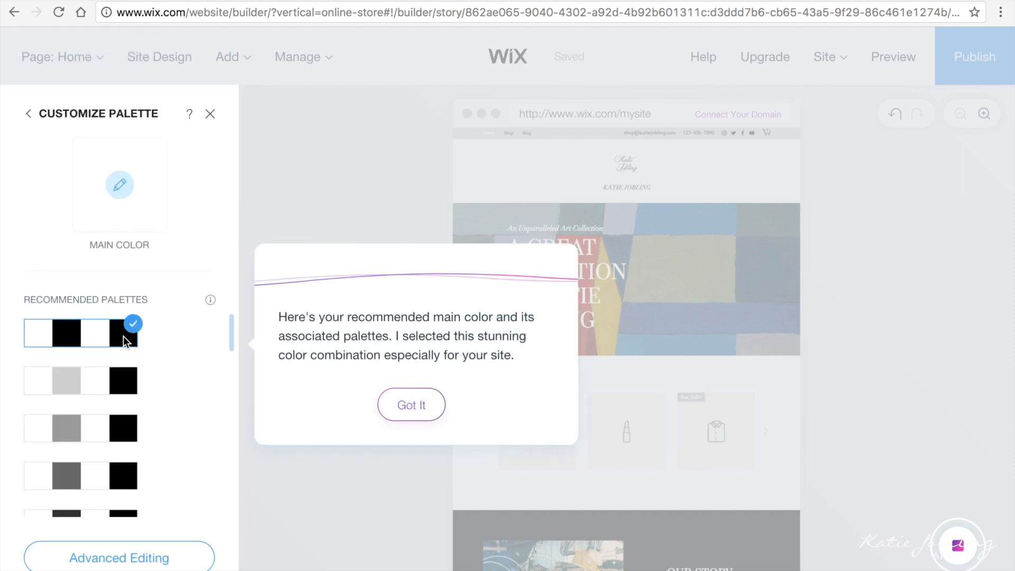
pyautogui.click(106, 374)
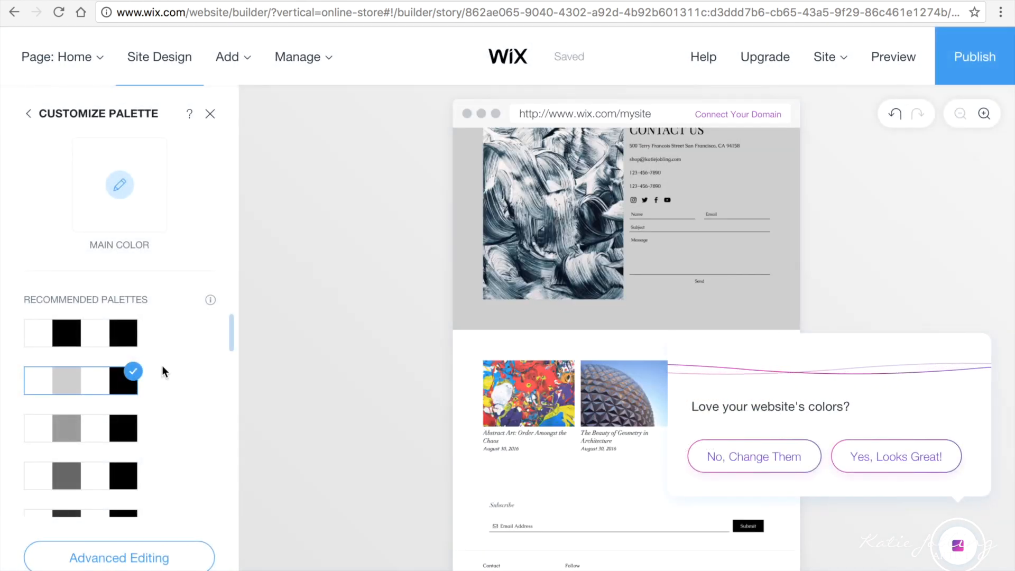
pyautogui.scroll(6, 529, 480)
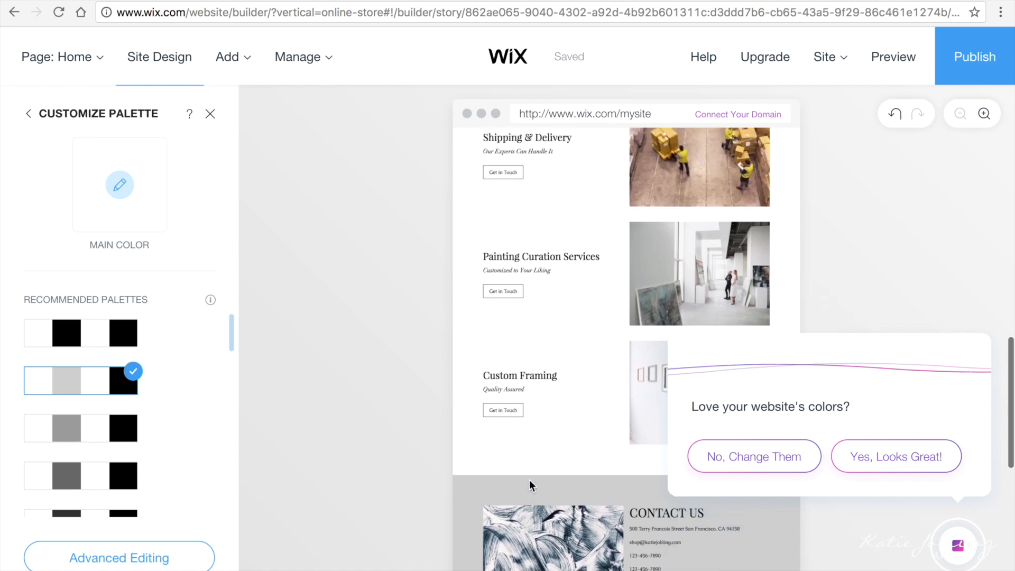
pyautogui.scroll(5, 529, 480)
pyautogui.scroll(-5, 529, 480)
pyautogui.scroll(5, 530, 483)
pyautogui.click(877, 460)
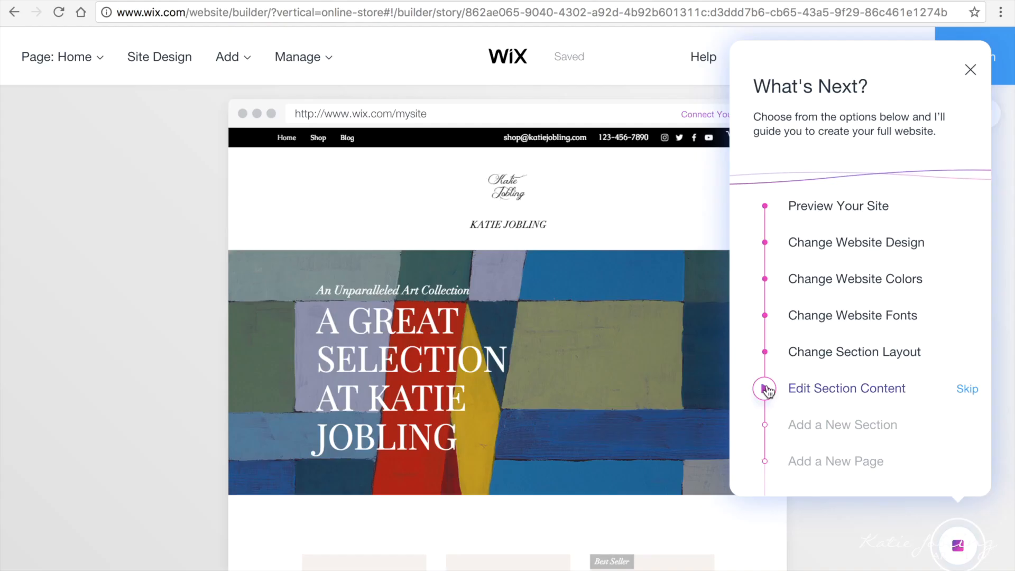
# Step: Select the welcome banner section and open its content for editing
pyautogui.click(767, 386)
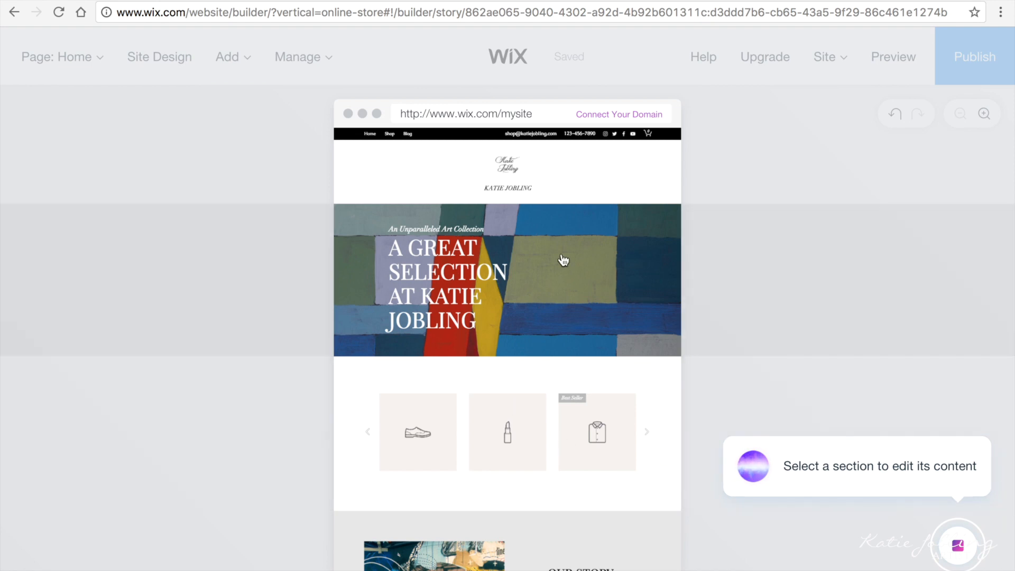
pyautogui.click(562, 259)
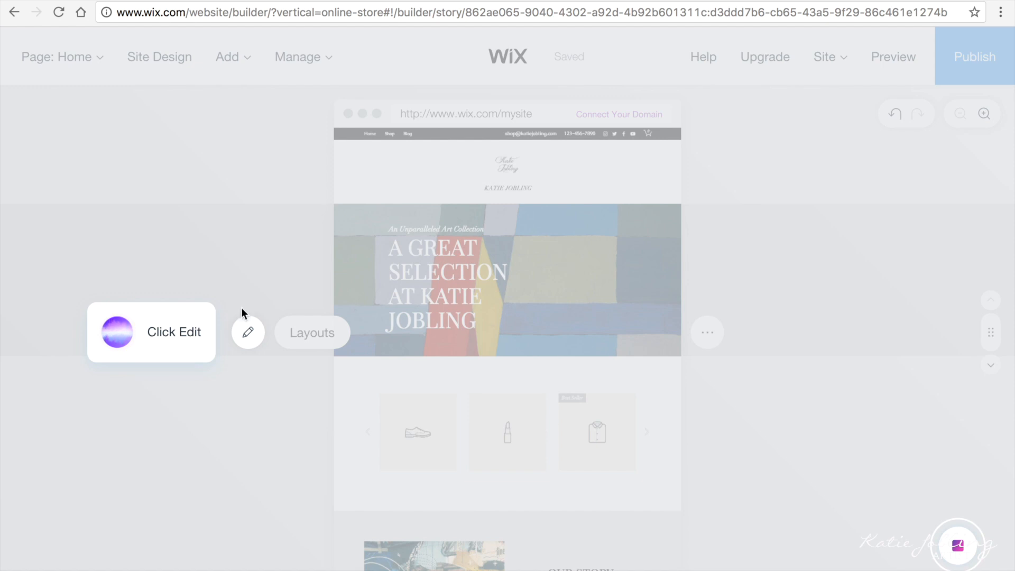
pyautogui.click(248, 335)
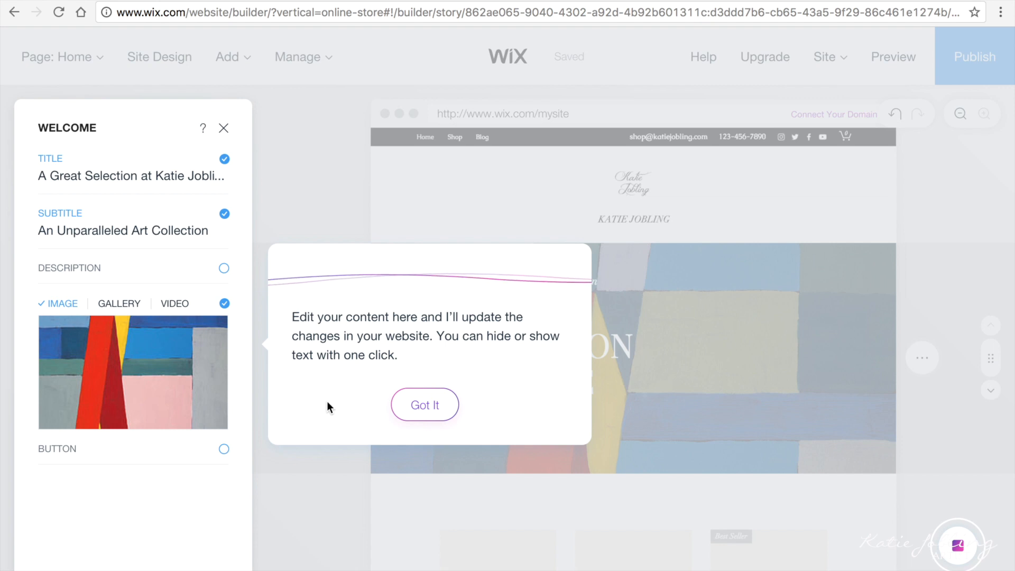
pyautogui.click(400, 406)
# Step: Change the banner title to 'The Sea and the rhythm'
pyautogui.moveTo(164, 370)
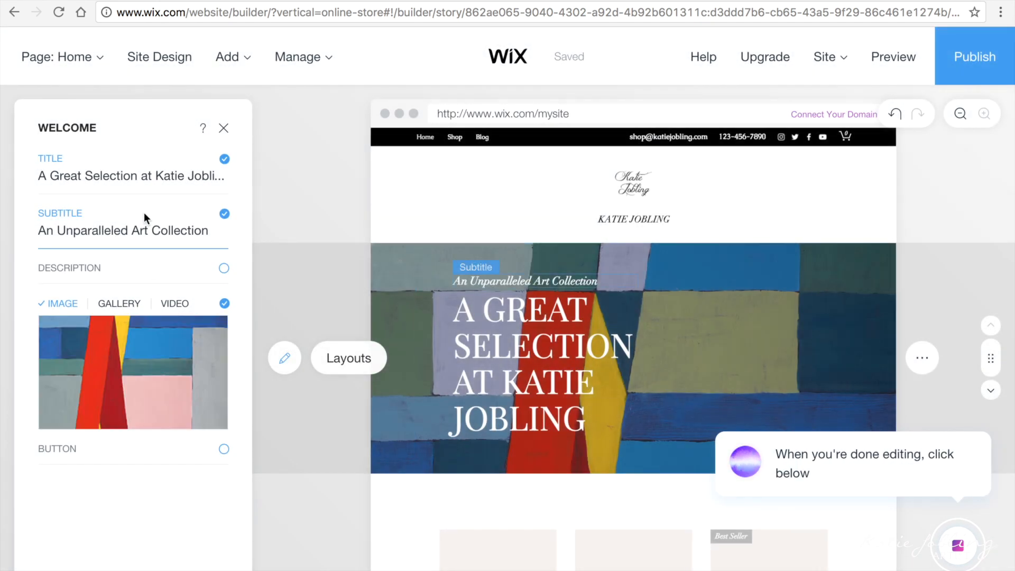
pyautogui.click(117, 172)
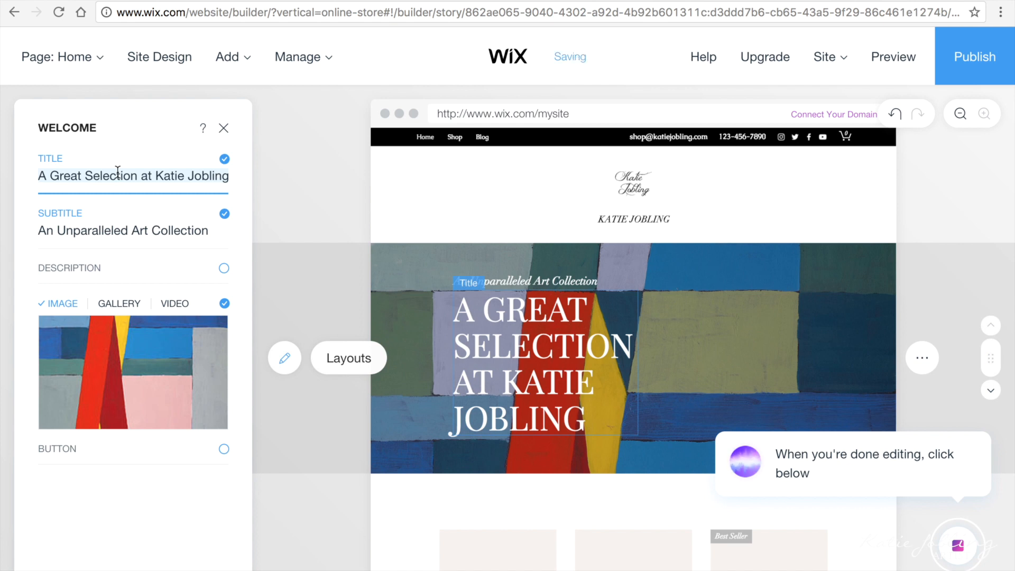
pyautogui.tripleClick(117, 173)
pyautogui.write("'The Sea ")
pyautogui.write("and it's")
pyautogui.press('BackSpace')
pyautogui.press('BackSpace')
pyautogui.press('BackSpace')
pyautogui.press('BackSpace')
pyautogui.write("the rhythm'")
# Step: Rewrite the banner subtitle as 'An Ocean Inspired Collection'
pyautogui.doubleClick(95, 231)
pyautogui.press('BackSpace')
pyautogui.doubleClick(66, 231)
pyautogui.press('BackSpace')
pyautogui.write('ocean in')
pyautogui.press('BackSpace')
pyautogui.press('BackSpace')
pyautogui.write('inspired')
pyautogui.click(101, 231)
pyautogui.press('BackSpace')
pyautogui.write('I')
pyautogui.press('BackSpace')
pyautogui.write('O')
pyautogui.click(108, 538)
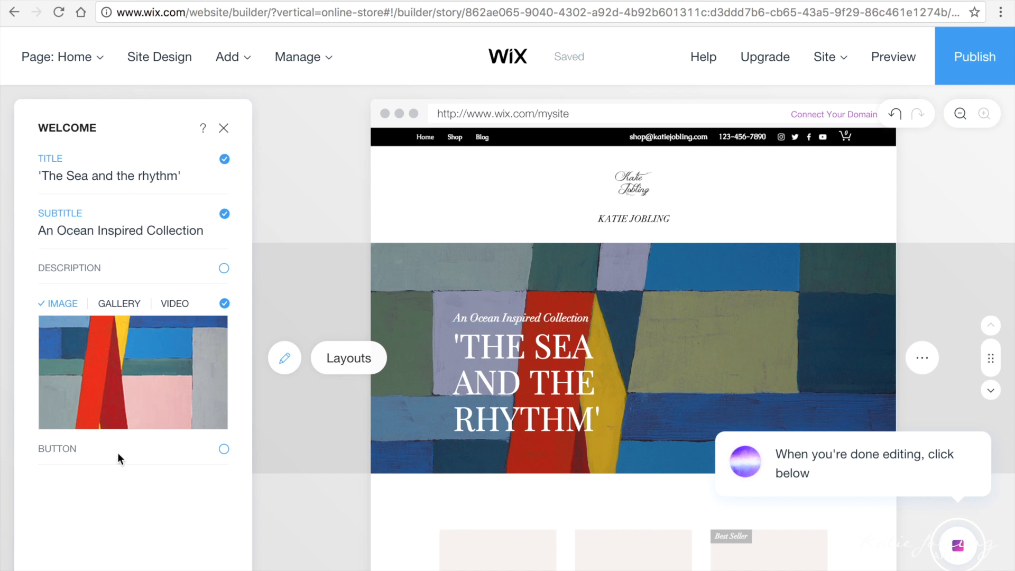
# Step: Replace the banner image with lores.jpg, a waves-on-rocks painting uploaded from Etsy Pics
pyautogui.moveTo(123, 367)
pyautogui.click(122, 371)
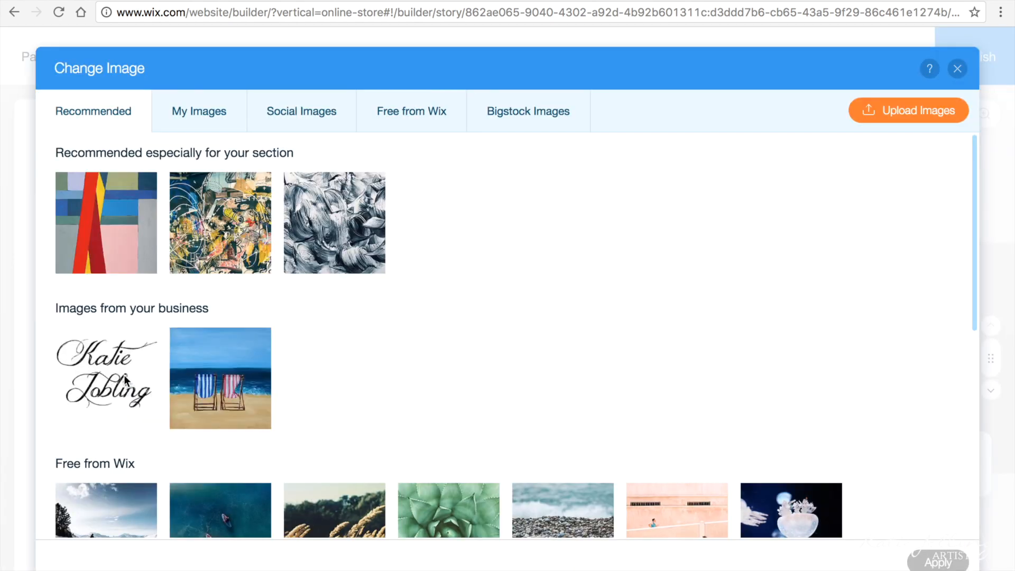
pyautogui.scroll(-6, 124, 376)
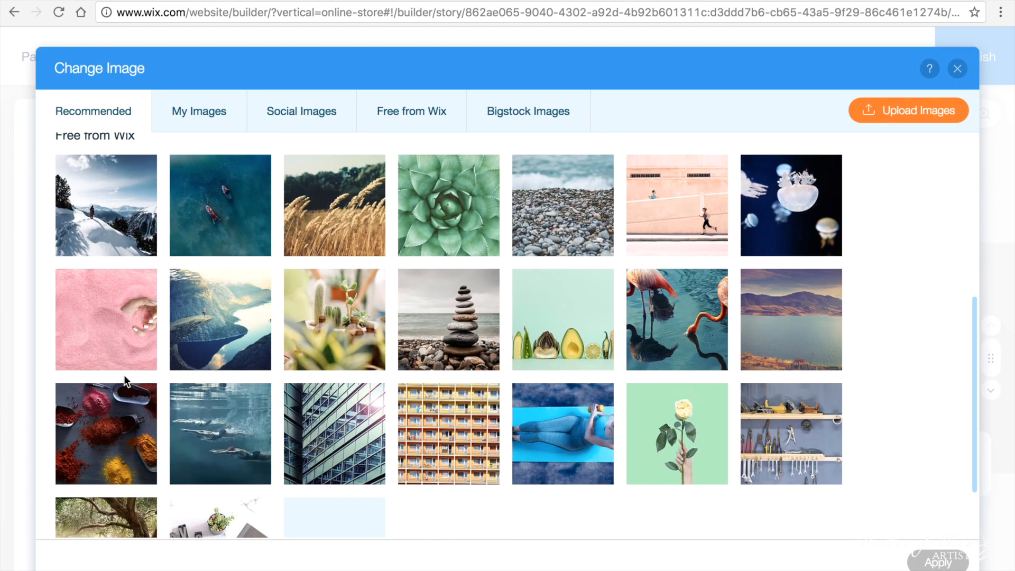
pyautogui.scroll(-2, 124, 375)
pyautogui.scroll(8, 124, 375)
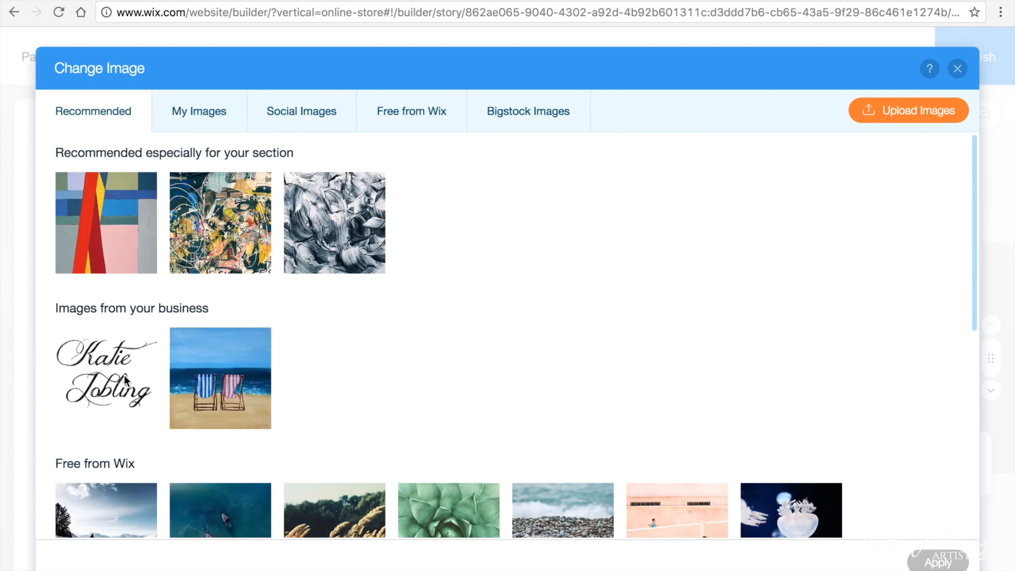
pyautogui.click(214, 113)
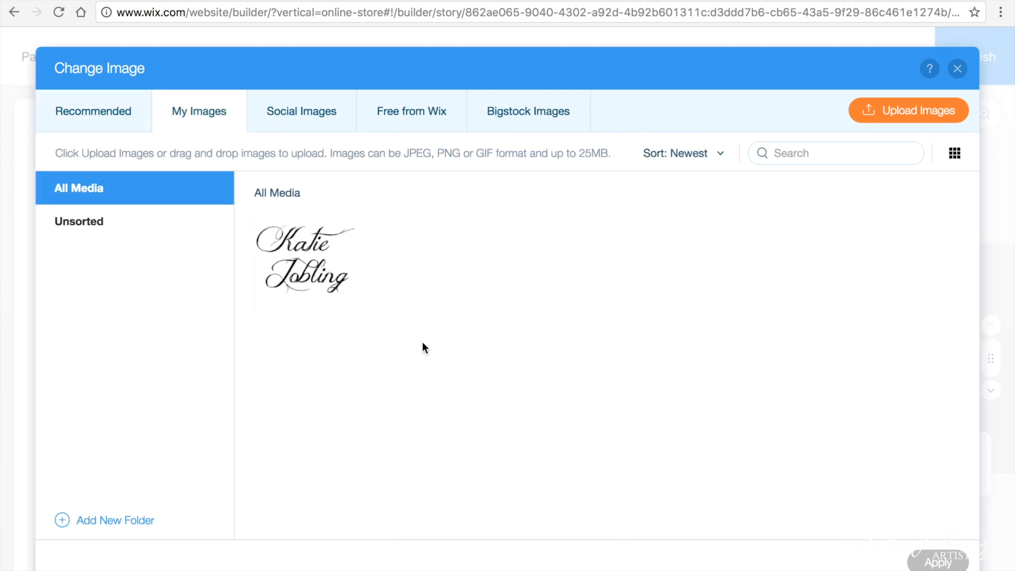
pyautogui.click(908, 111)
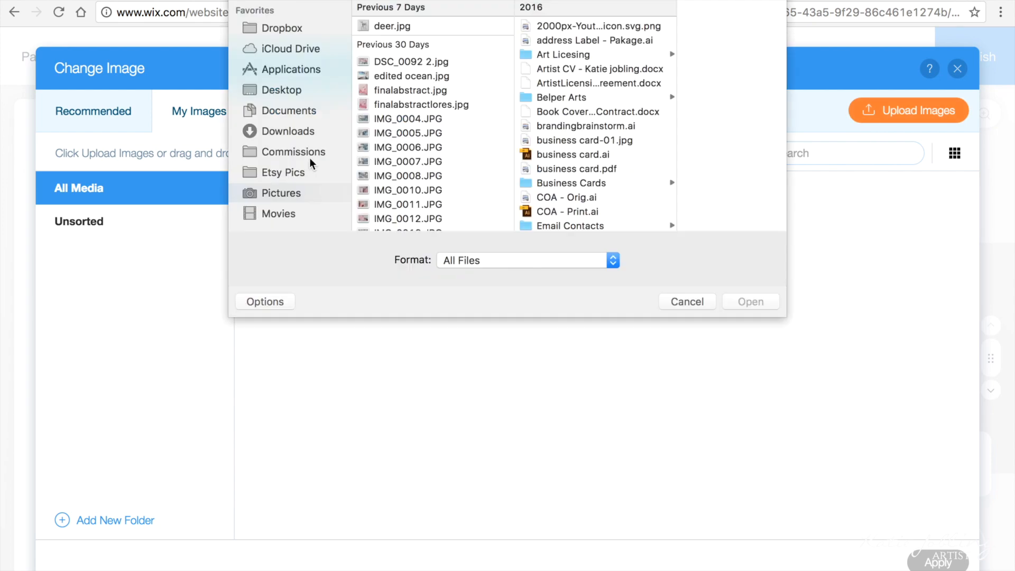
pyautogui.click(541, 26)
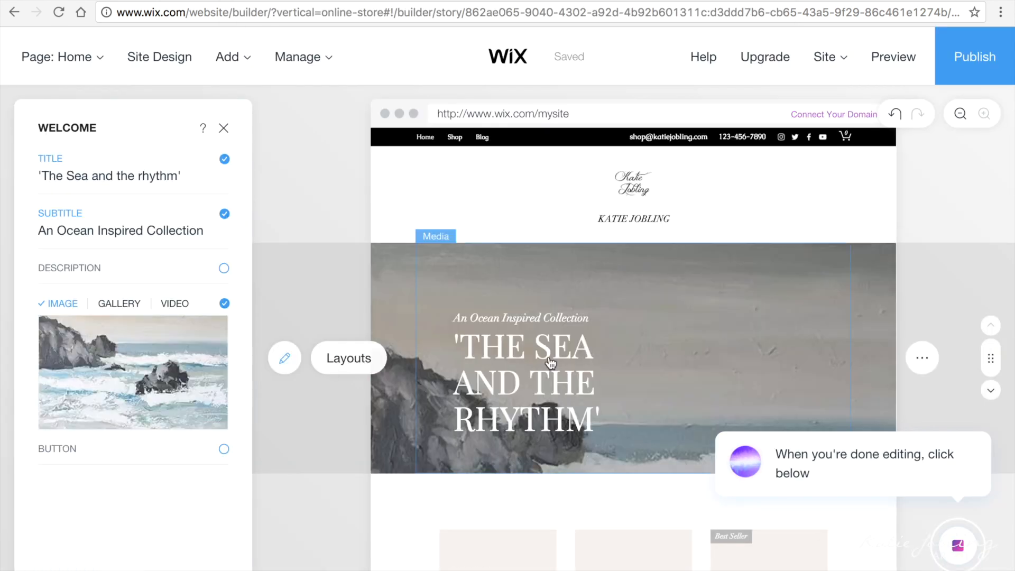
pyautogui.scroll(-1, 391, 265)
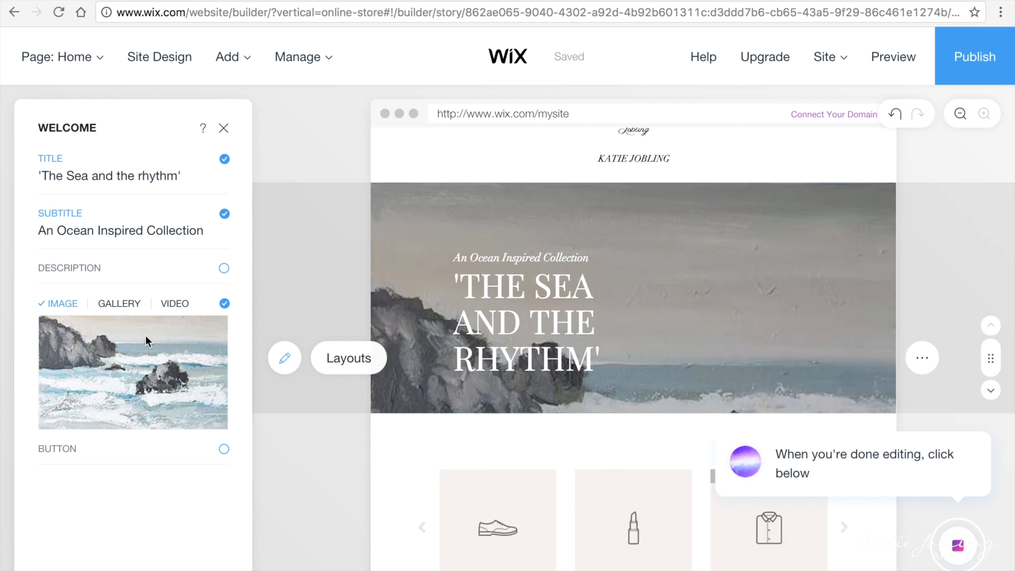
# Step: Set the banner image position to Bottom so the rocks and crashing waves show
pyautogui.moveTo(175, 326)
pyautogui.click(175, 374)
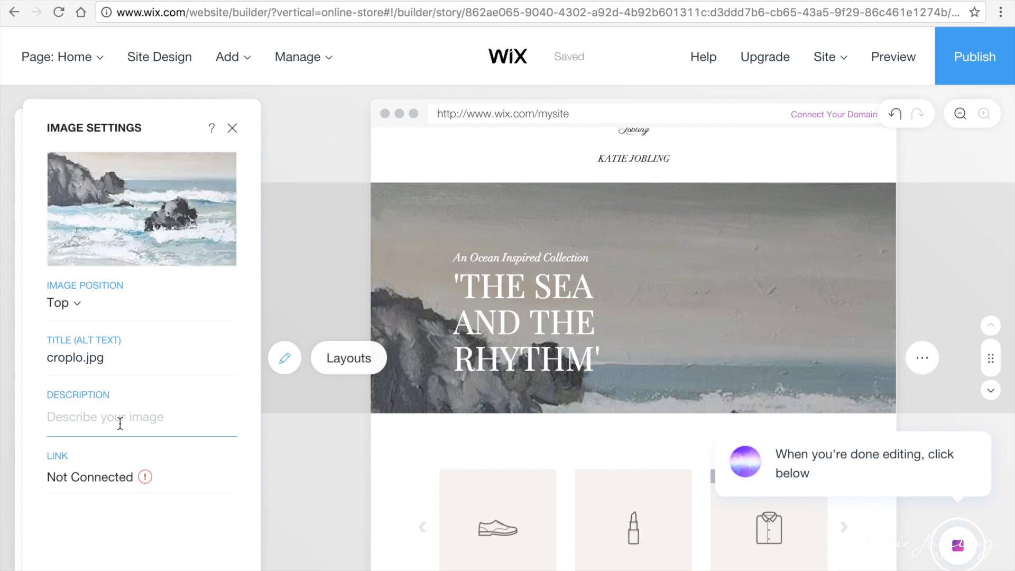
pyautogui.moveTo(205, 243)
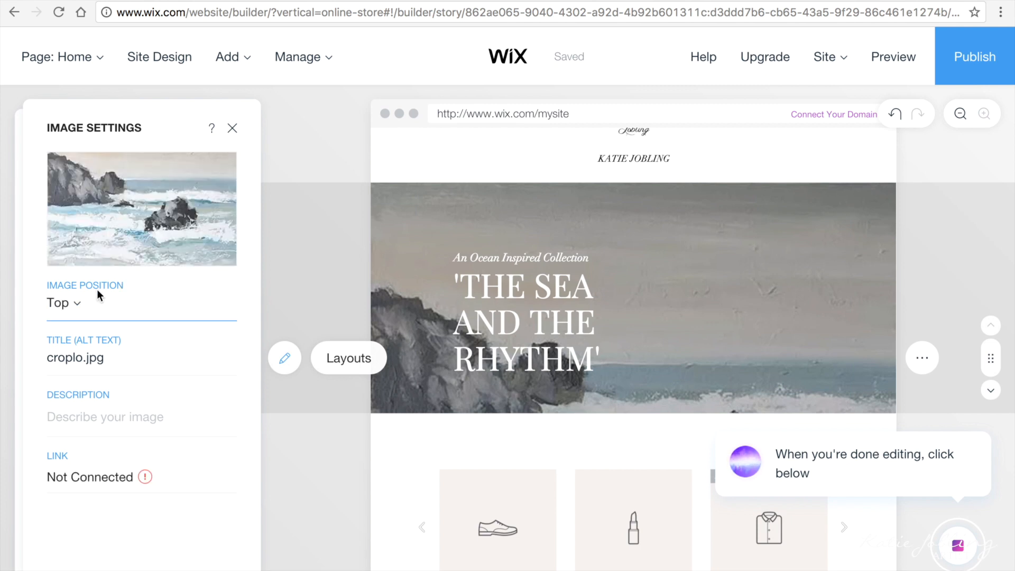
pyautogui.click(63, 304)
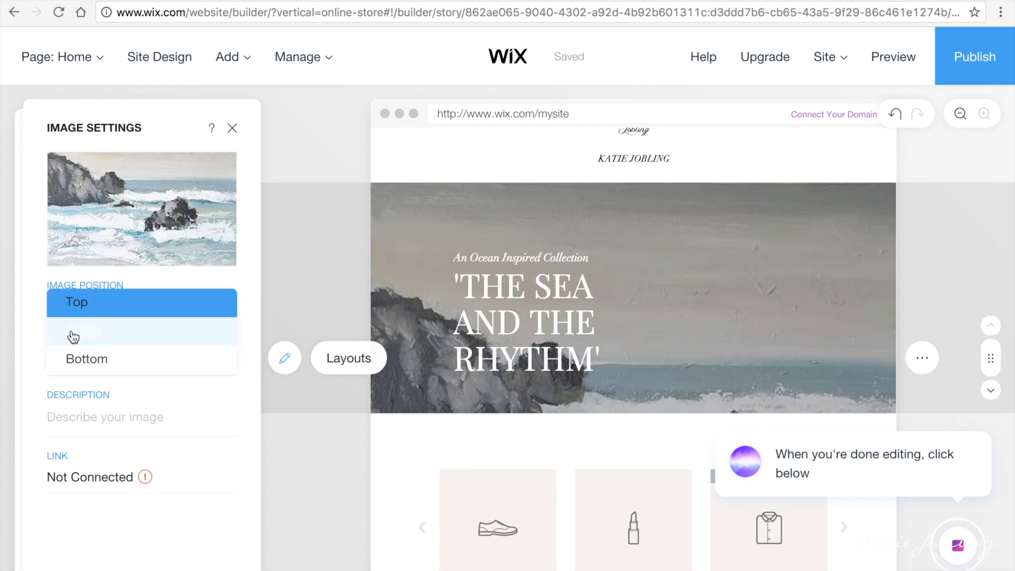
pyautogui.click(70, 330)
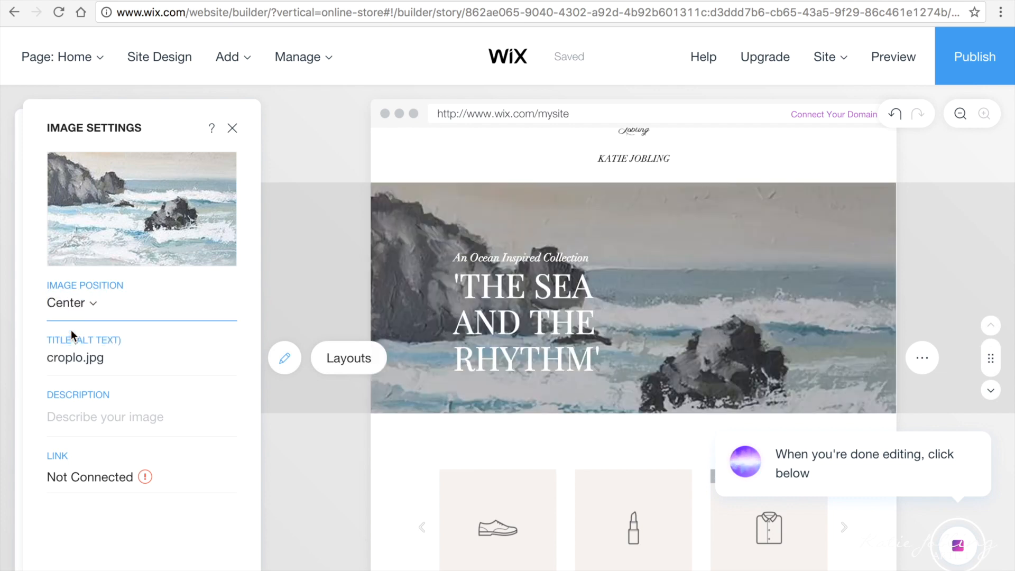
pyautogui.click(73, 317)
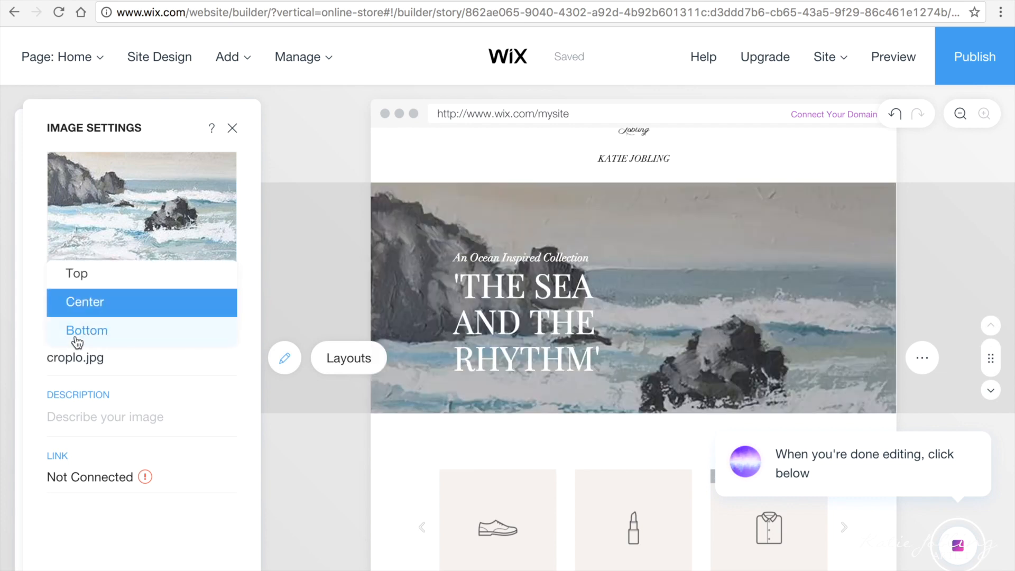
pyautogui.click(75, 335)
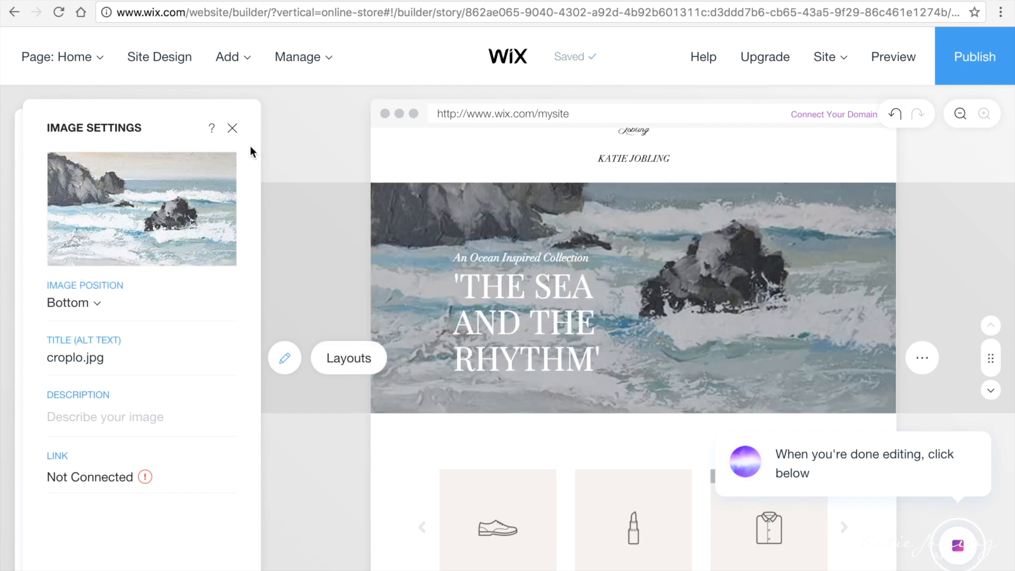
pyautogui.click(233, 129)
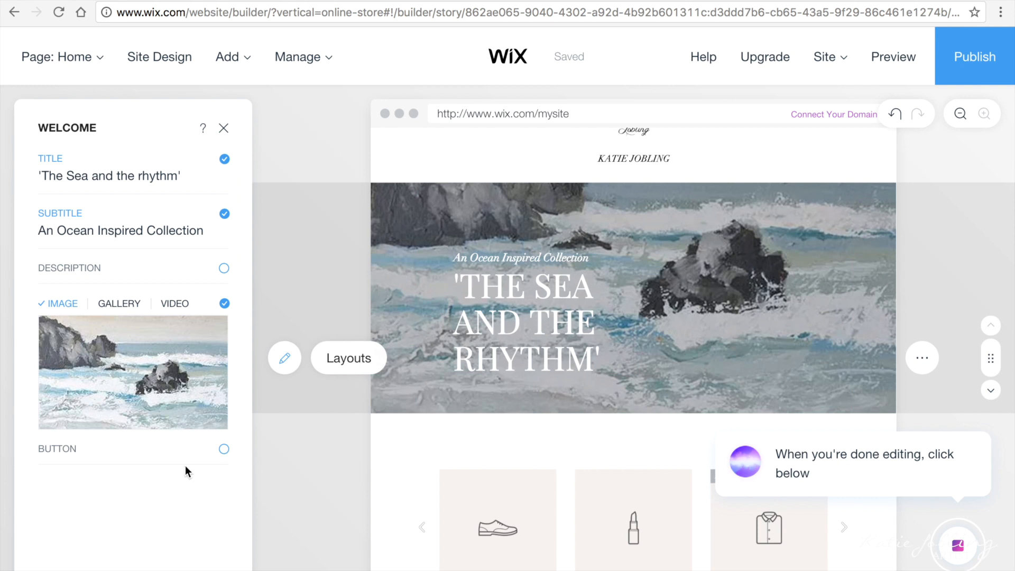
# Step: Enable the banner button, label it 'See More', and link it to Home, Top Of Page
pyautogui.click(224, 449)
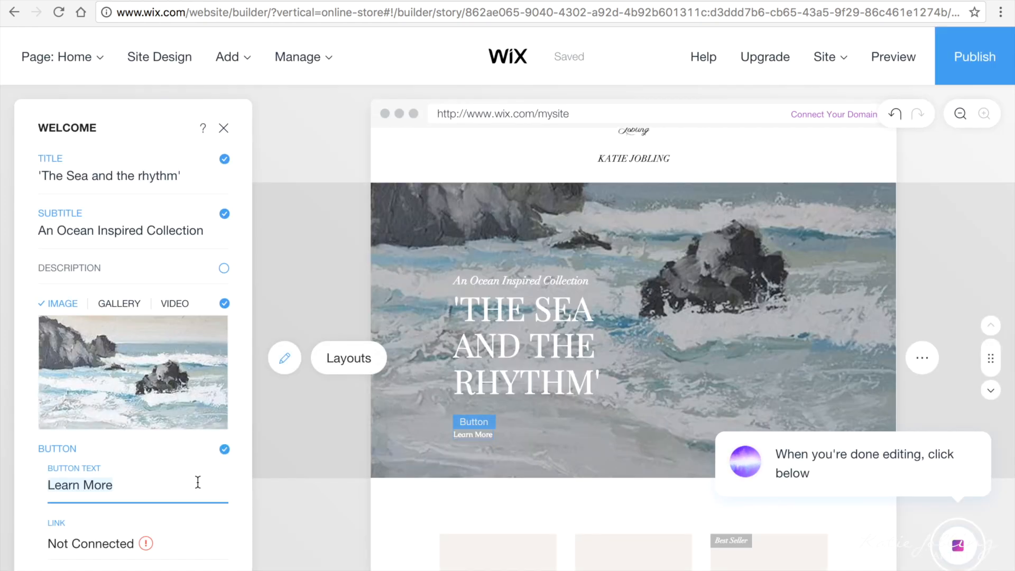
pyautogui.click(112, 485)
pyautogui.hotkey('ctrl', 'a')
pyautogui.write('See')
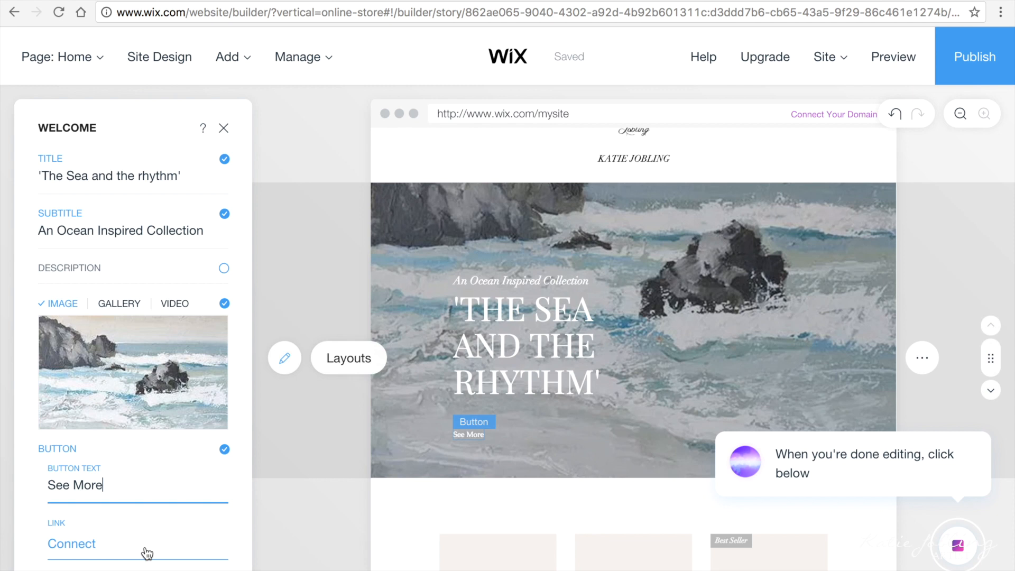
pyautogui.click(147, 553)
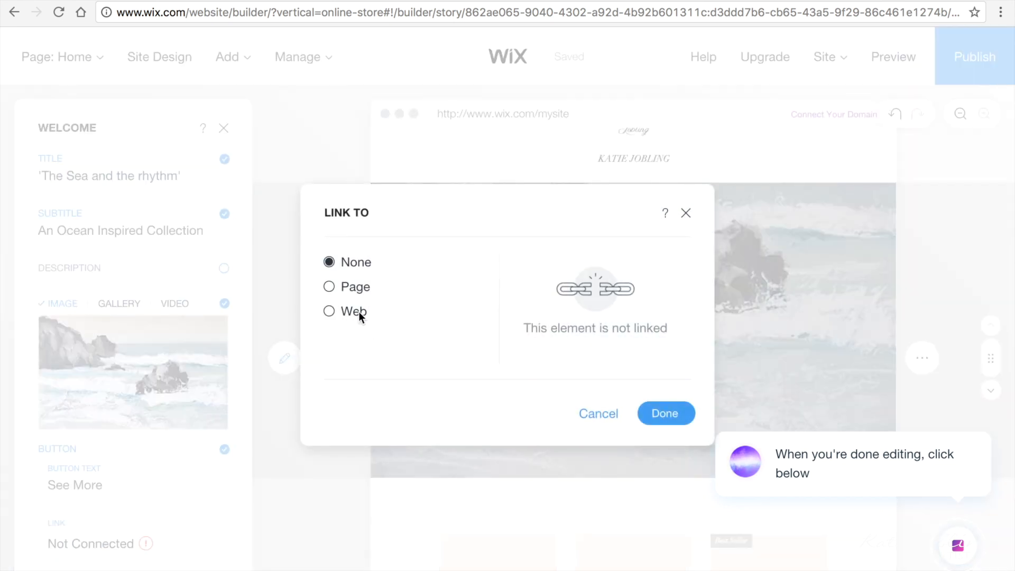
pyautogui.click(353, 292)
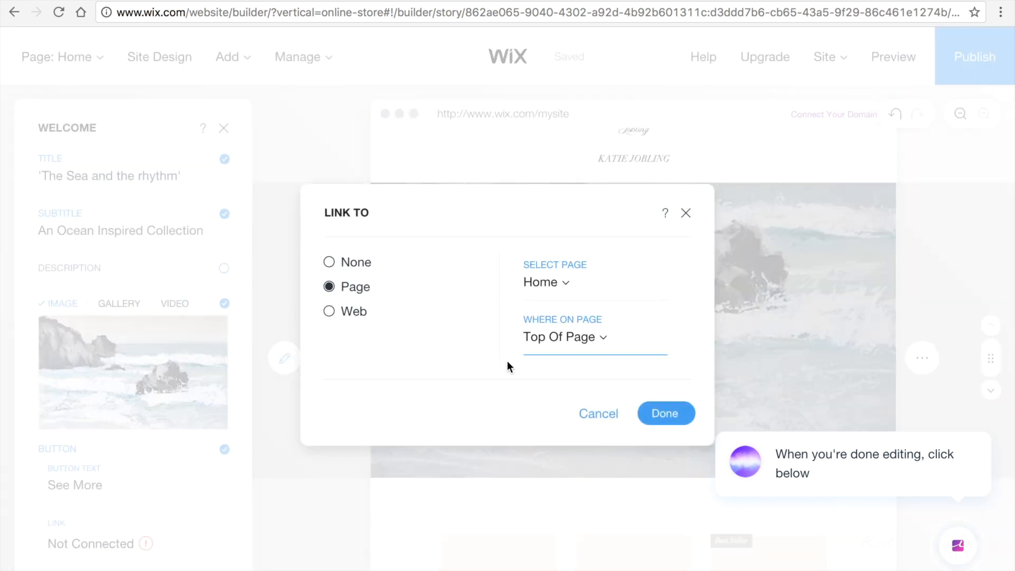
pyautogui.click(557, 294)
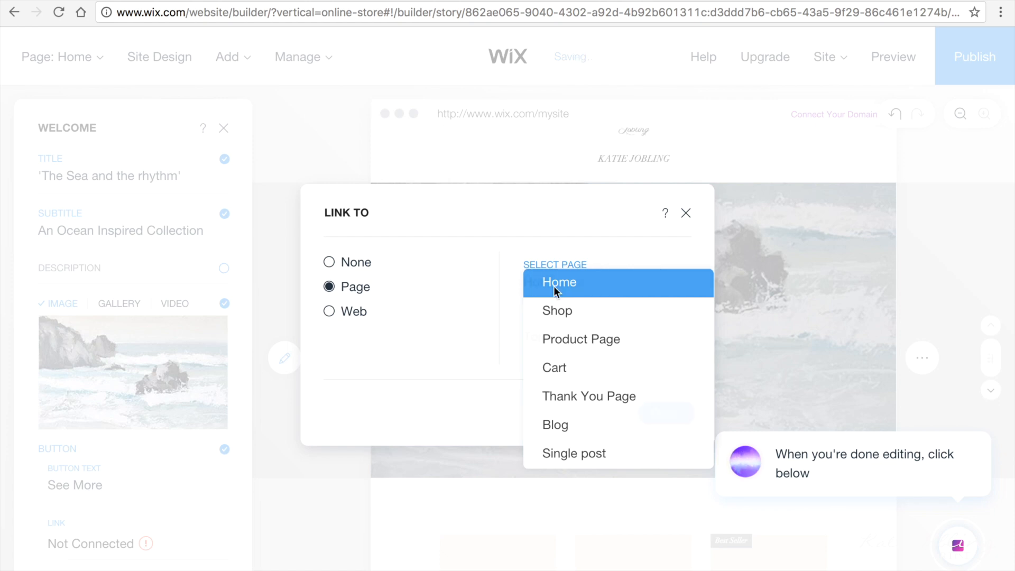
pyautogui.click(554, 286)
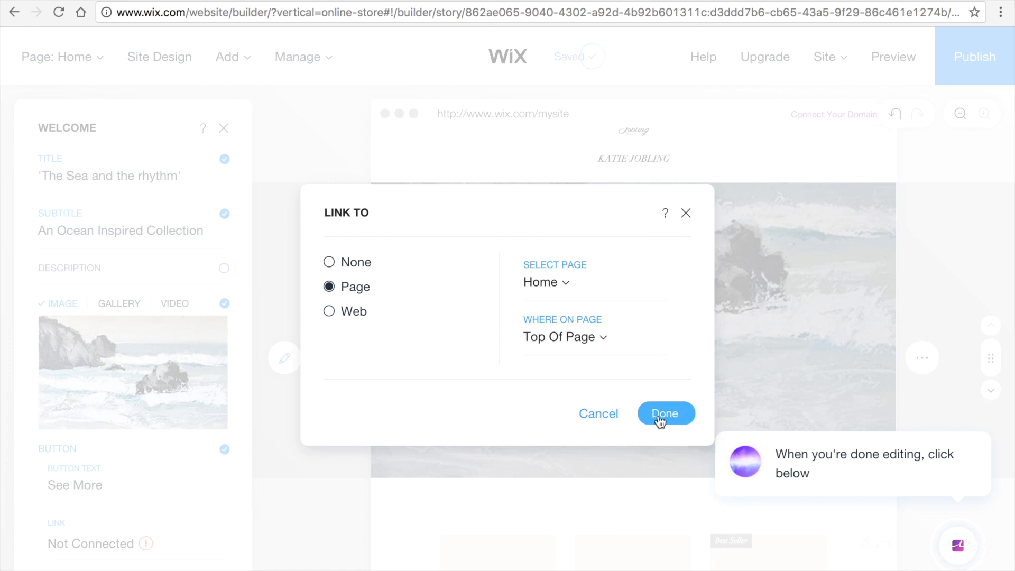
pyautogui.click(660, 420)
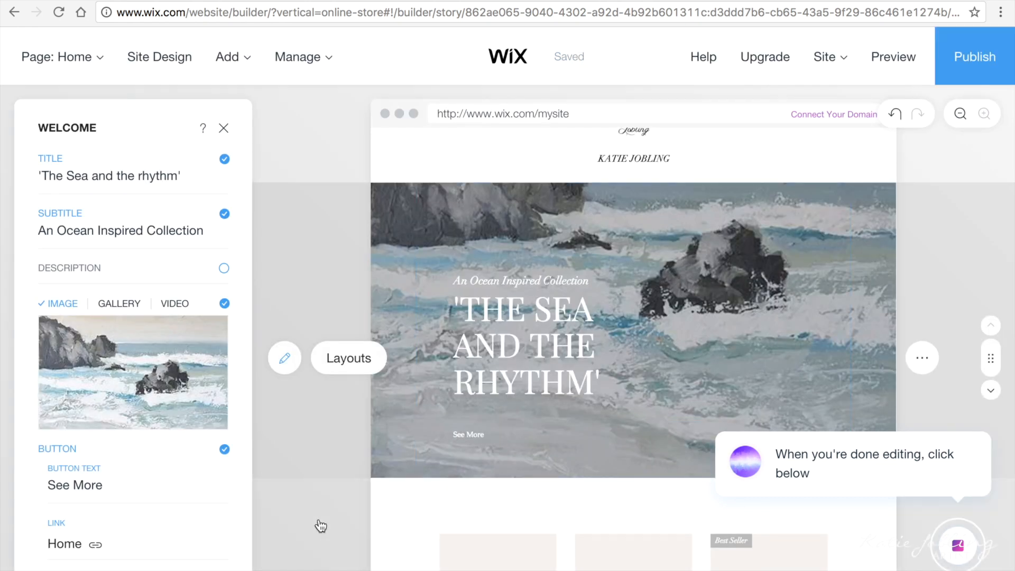
pyautogui.click(226, 134)
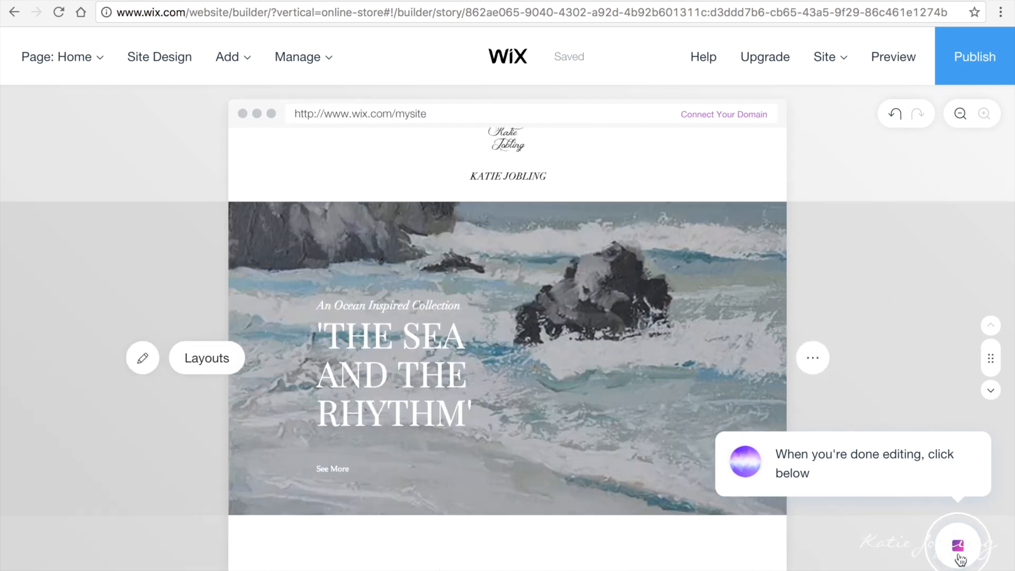
# Step: Add an 'Art for Sale' page to the site using the product gallery layout
pyautogui.click(954, 542)
pyautogui.click(766, 463)
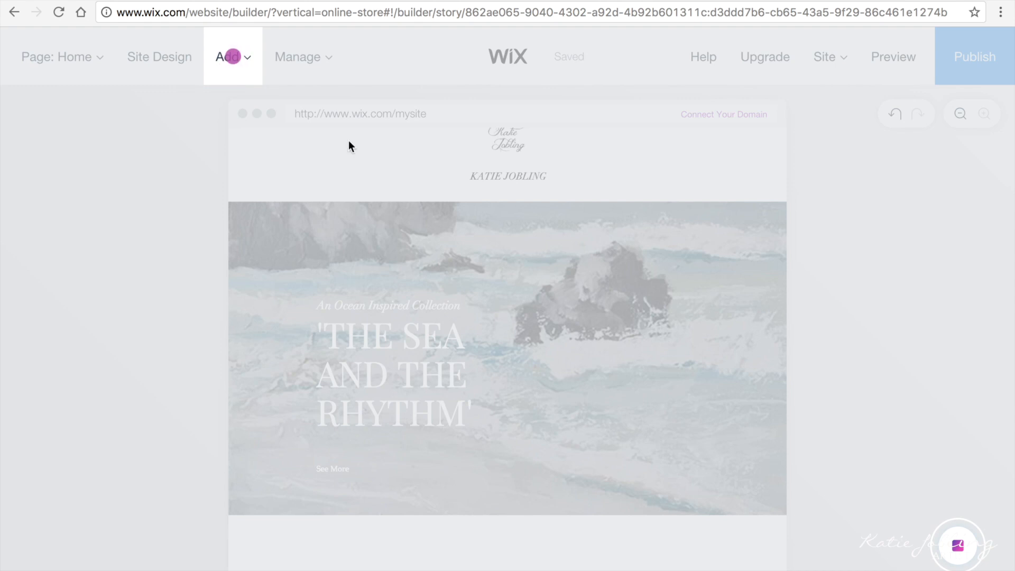
pyautogui.click(230, 57)
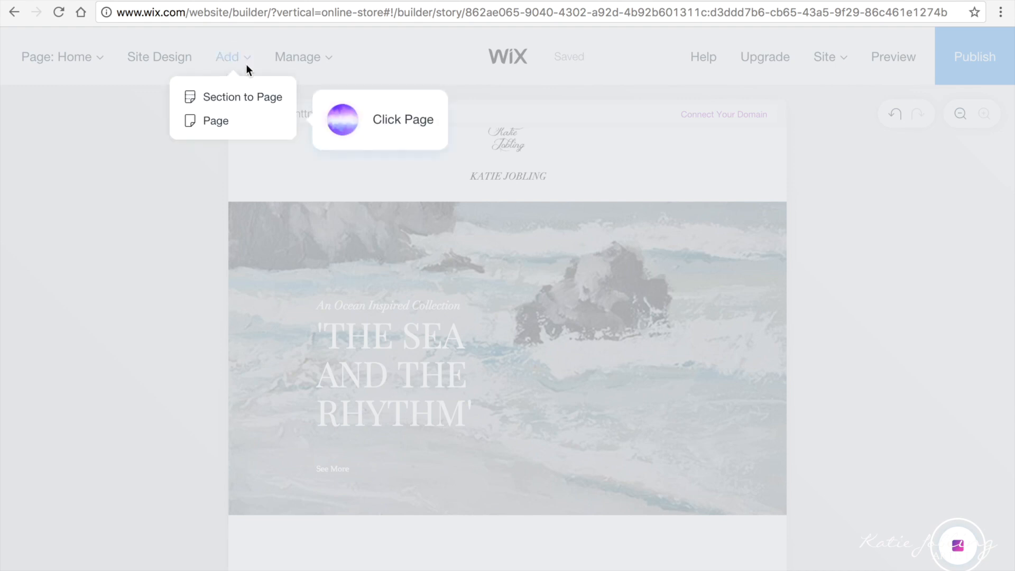
pyautogui.click(216, 122)
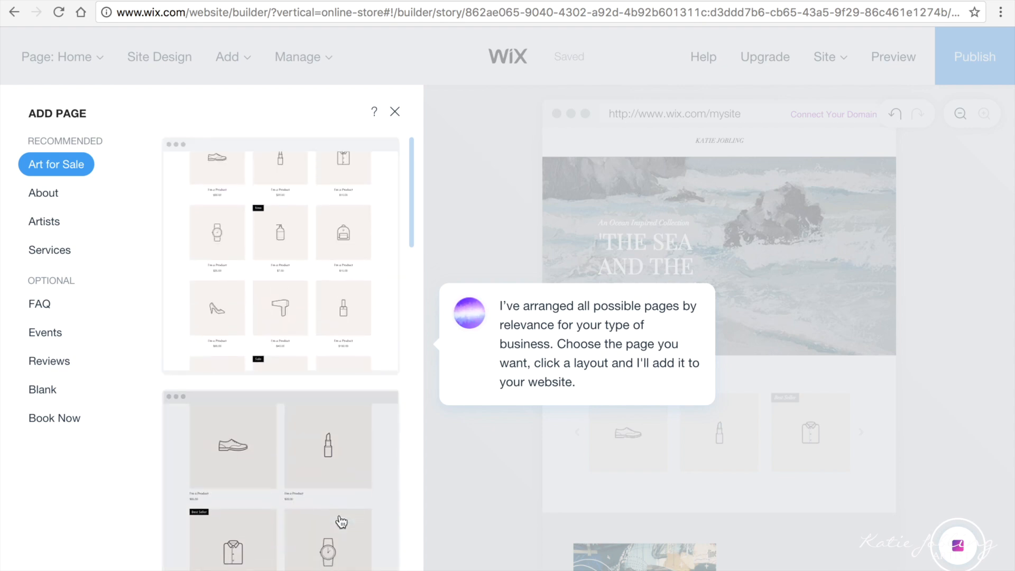
pyautogui.scroll(-1, 329, 451)
pyautogui.click(328, 450)
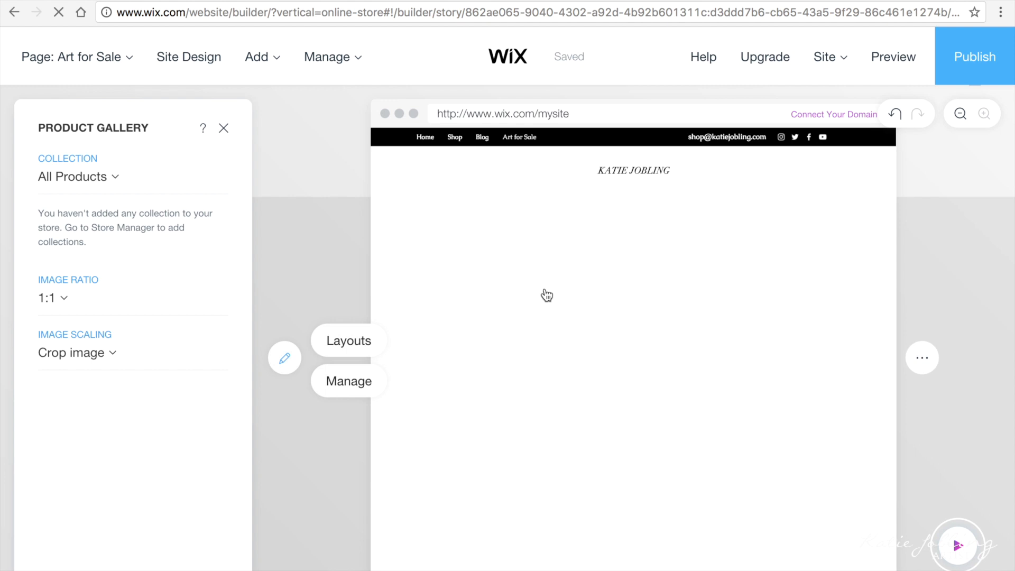
# Step: Open the gallery's store manager and go to the Products list with its 12 placeholder products
pyautogui.click(331, 391)
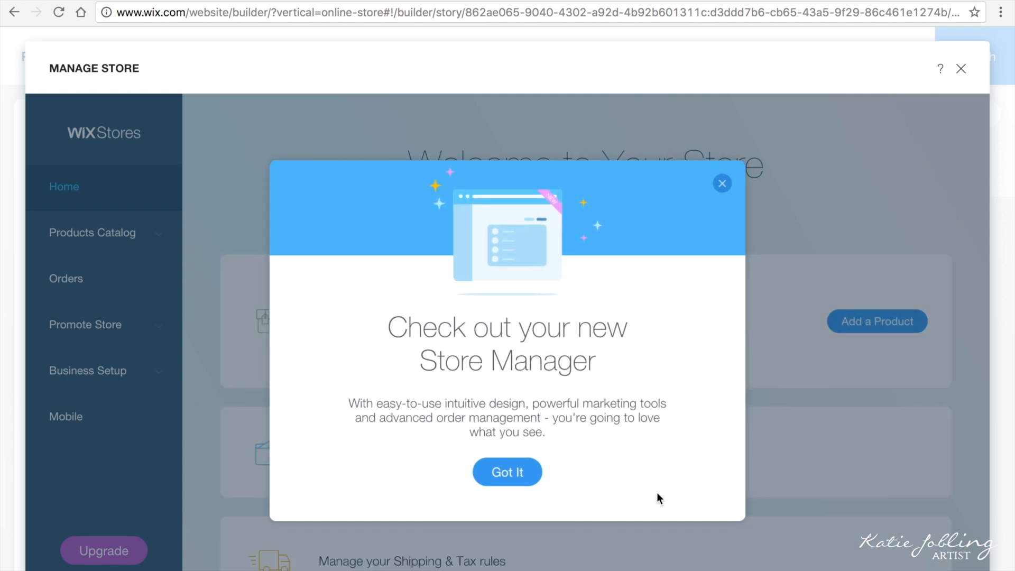
pyautogui.click(505, 484)
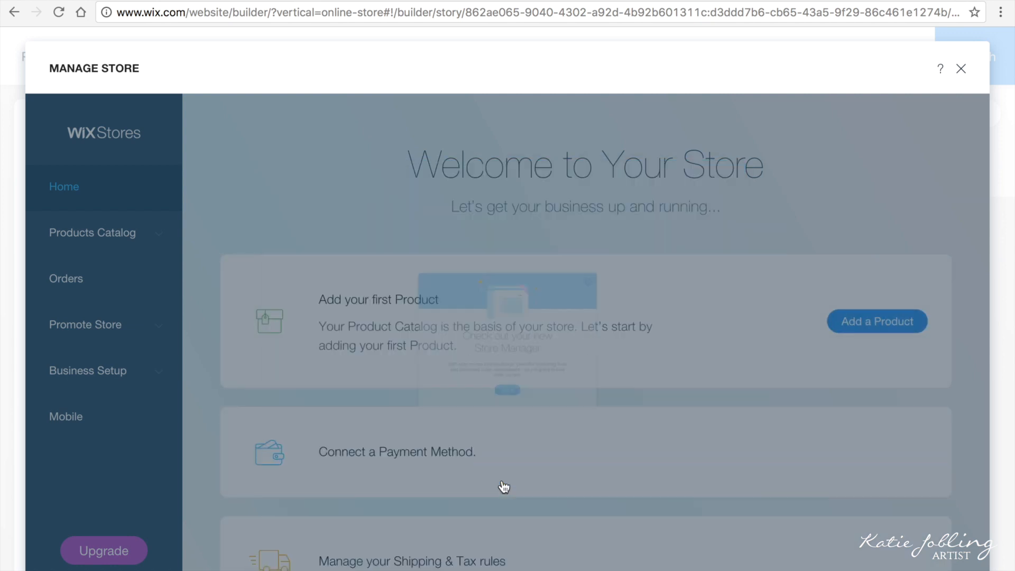
pyautogui.moveTo(648, 438)
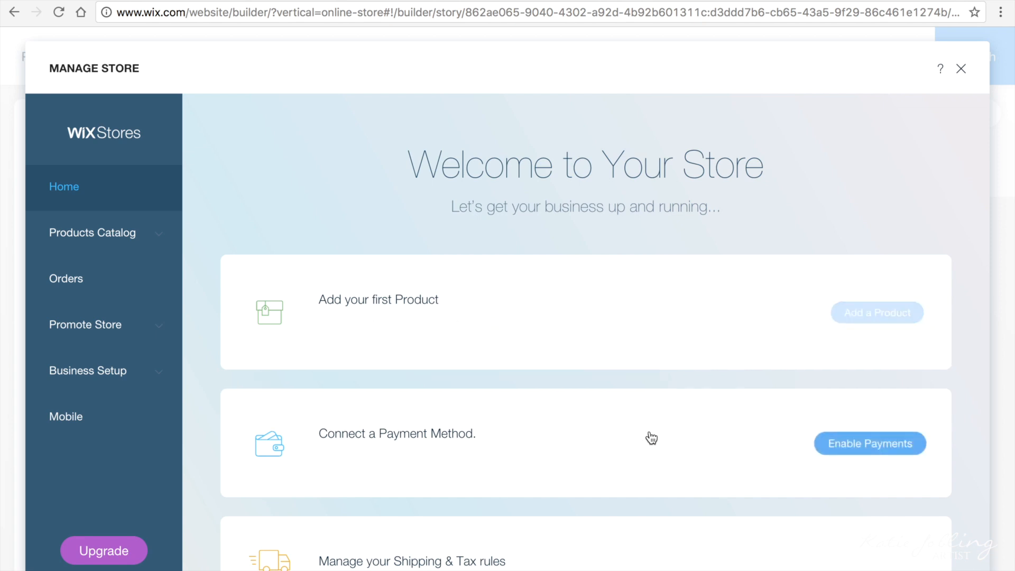
pyautogui.moveTo(704, 306)
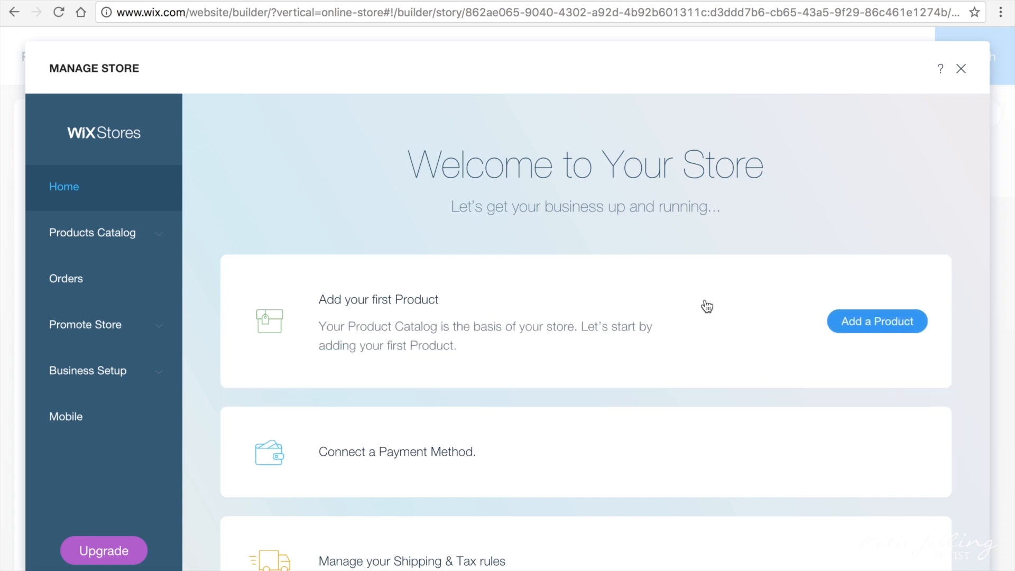
pyautogui.click(848, 322)
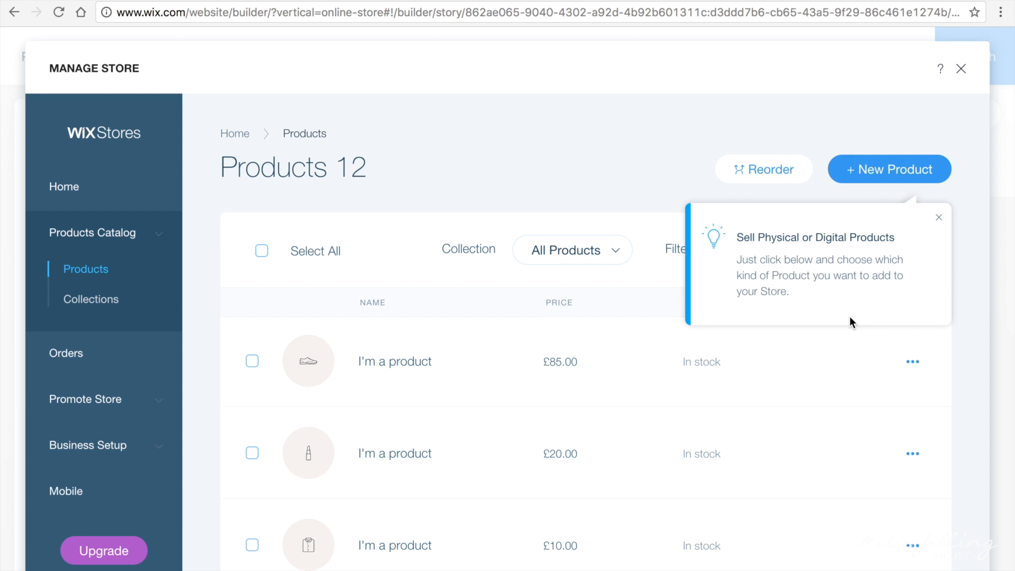
pyautogui.click(935, 221)
pyautogui.scroll(-2, 476, 421)
pyautogui.scroll(2, 476, 422)
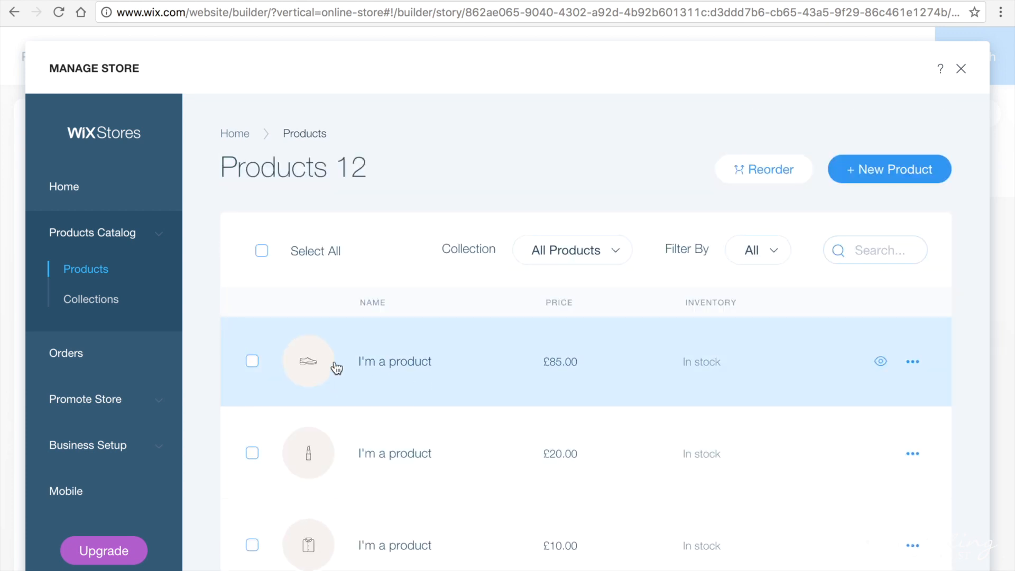
# Step: Replace the first product's shoe images with a painting and the uploaded DSC_0001wall.jpg seascape photo
pyautogui.click(336, 369)
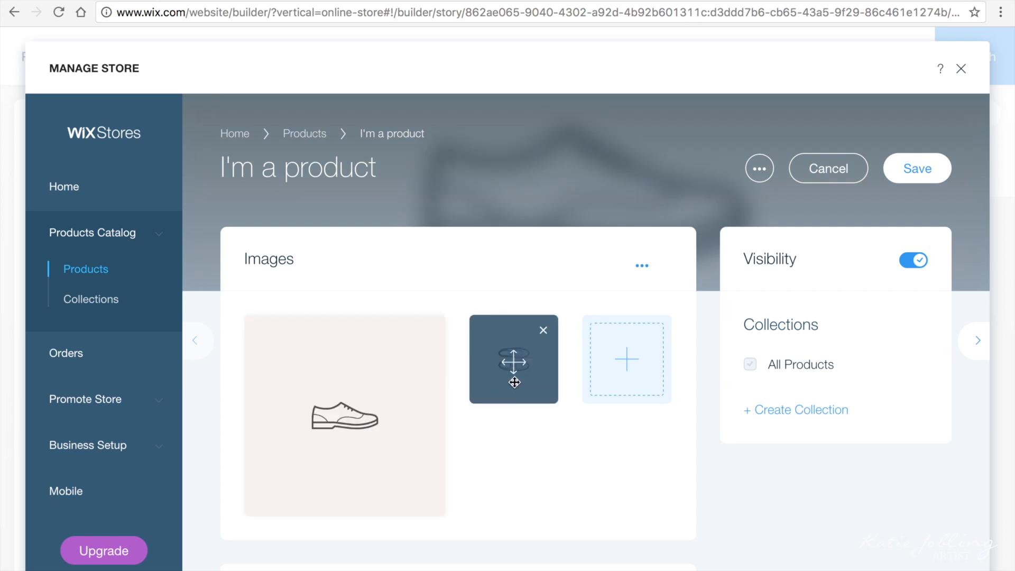
pyautogui.click(322, 423)
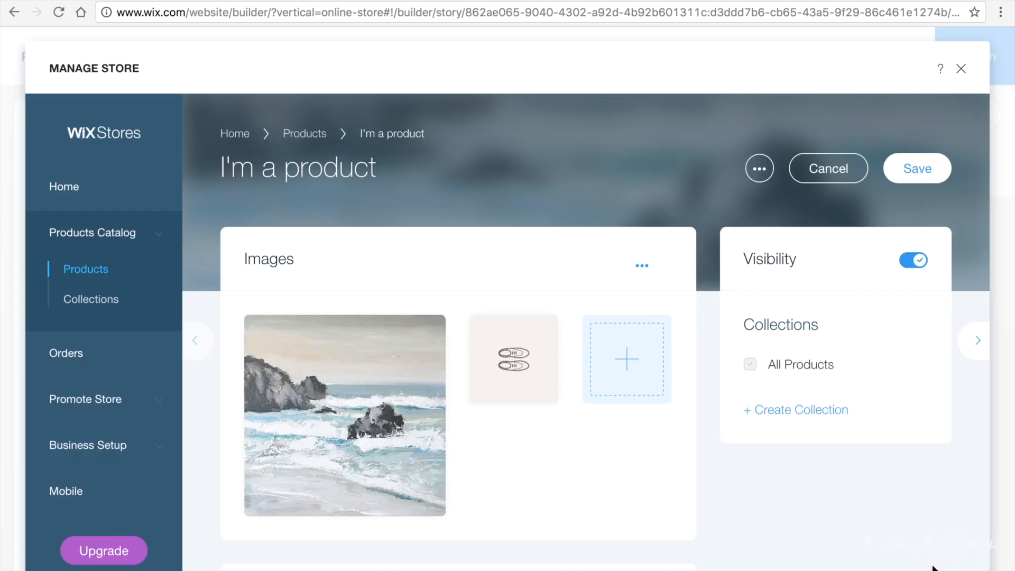
pyautogui.moveTo(556, 385)
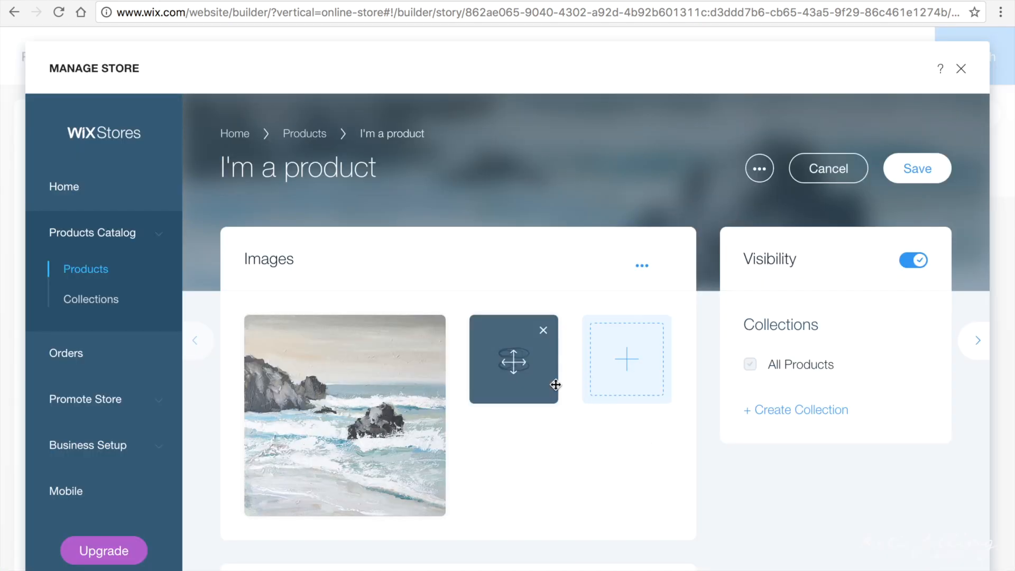
pyautogui.click(514, 362)
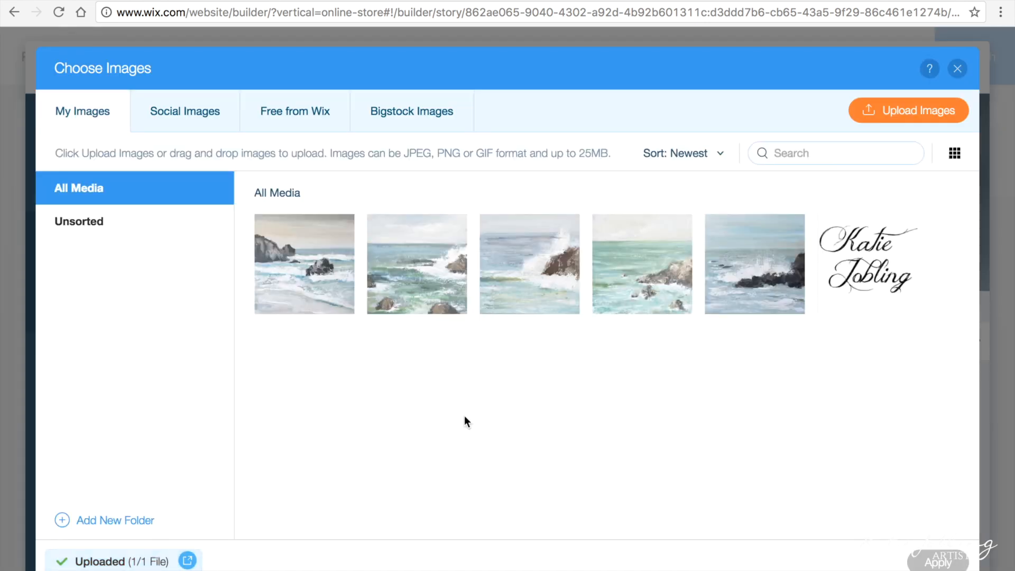
pyautogui.click(911, 116)
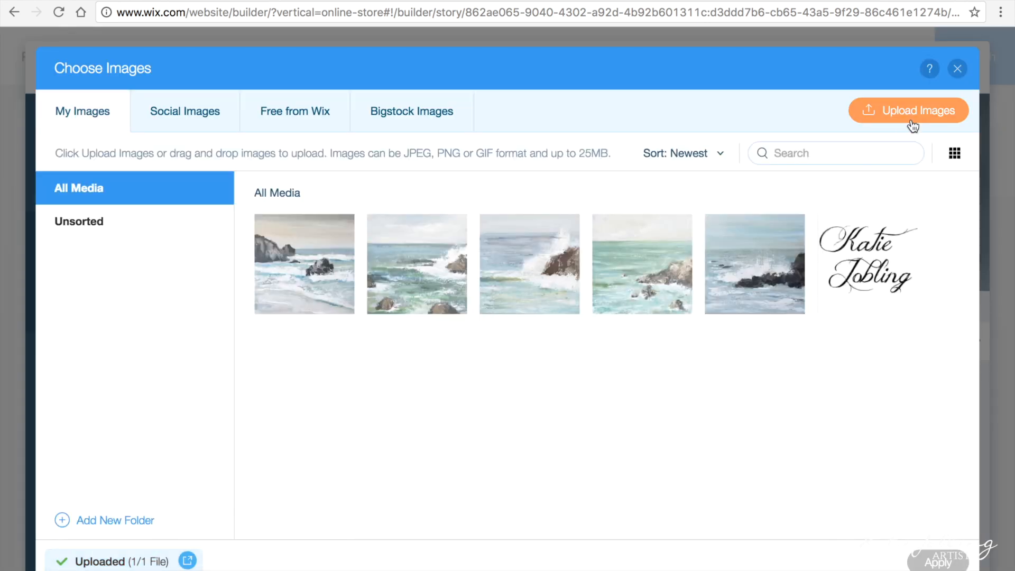
pyautogui.click(408, 27)
pyautogui.press('Return')
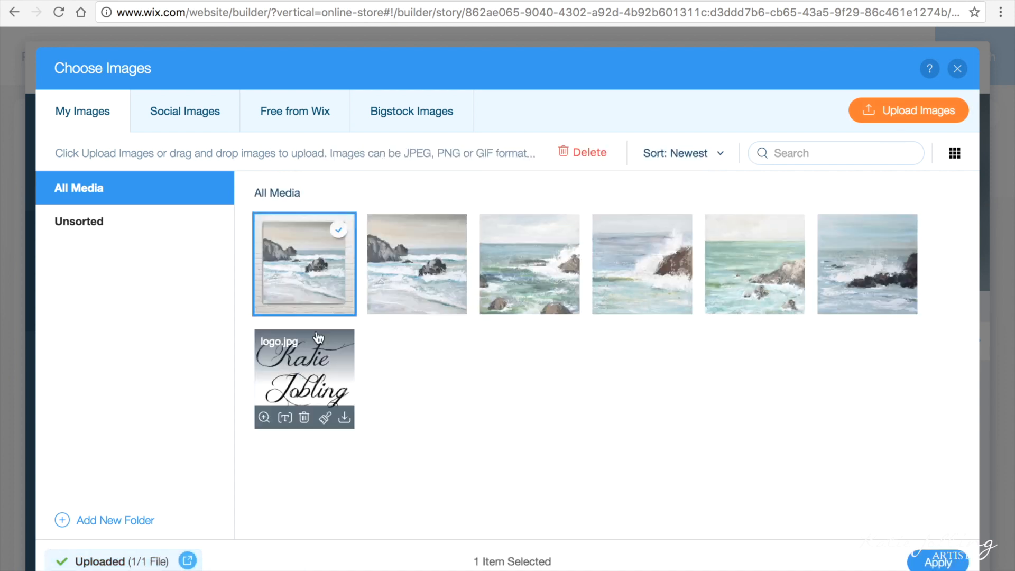
pyautogui.click(939, 562)
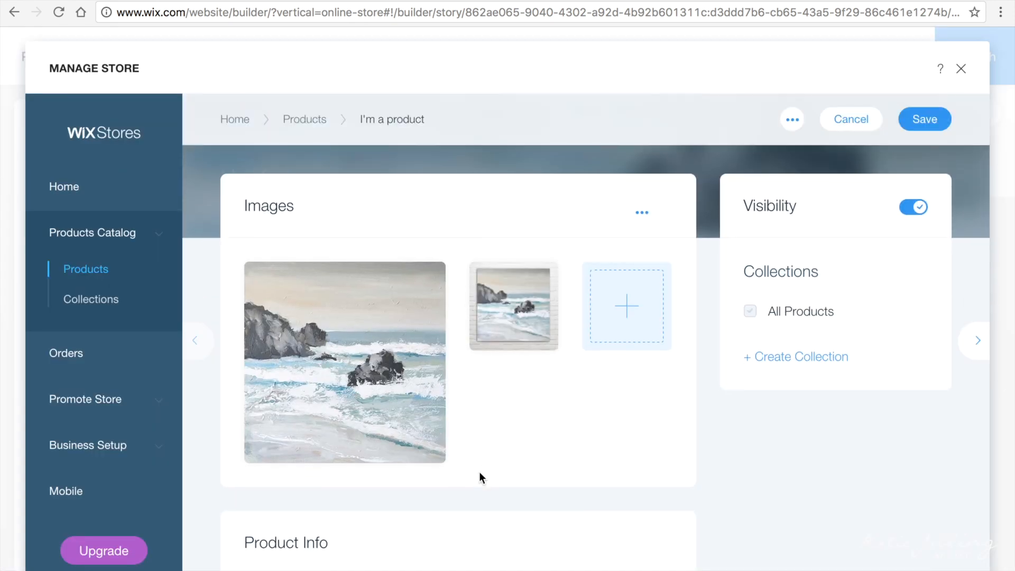
# Step: Rename the product 'Moving On', price it at £160 and paste in the painting's description
pyautogui.scroll(-5, 480, 471)
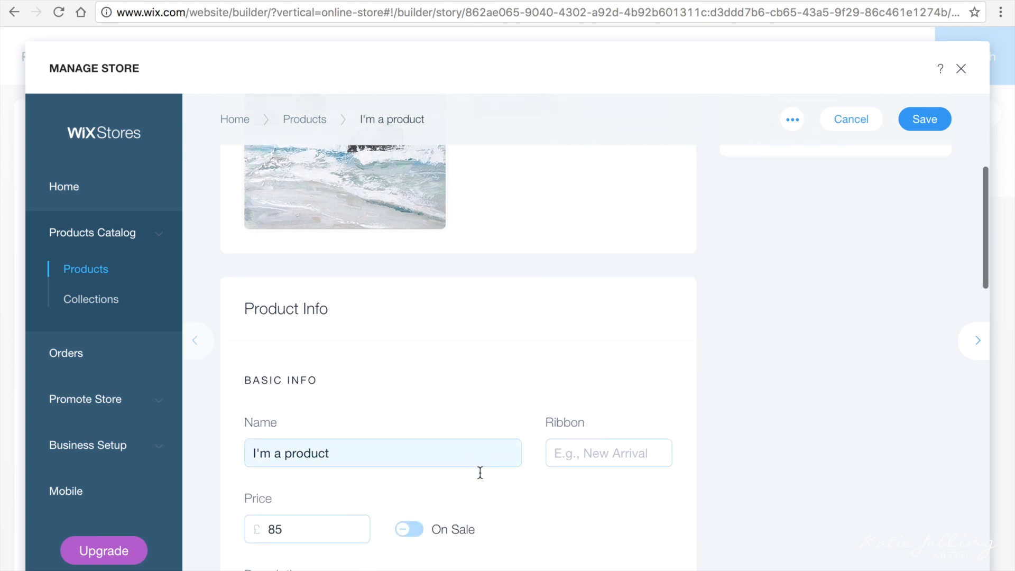
pyautogui.scroll(-3, 480, 473)
pyautogui.tripleClick(392, 309)
pyautogui.write("'Moving On'")
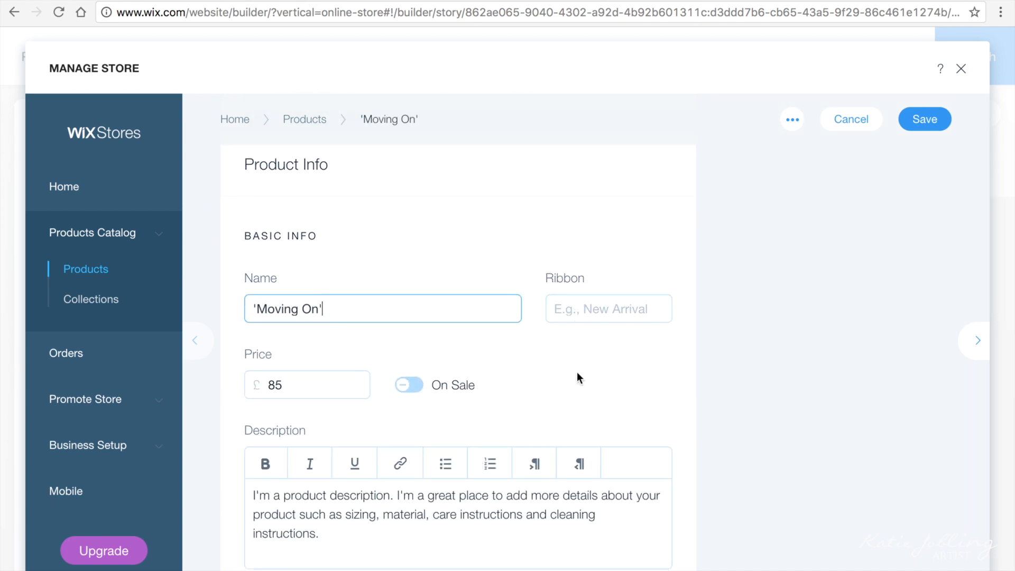
pyautogui.click(309, 391)
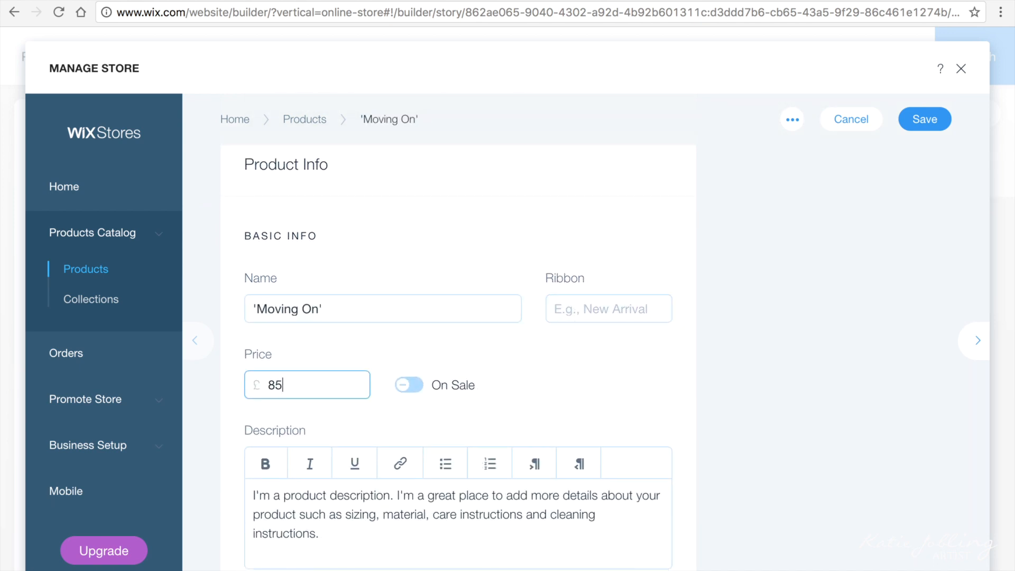
pyautogui.scroll(-2, 598, 395)
pyautogui.moveTo(319, 464); pyautogui.dragTo(236, 415)
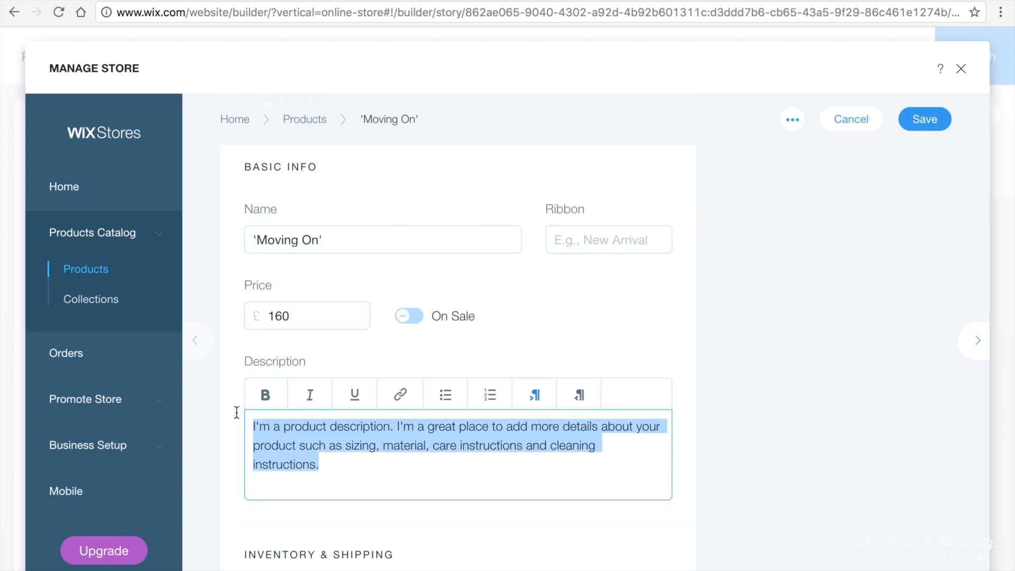
pyautogui.write("This painting is part of my 'The Sea & The Rhythm' series in March 2016. The series is about the rocks & obstacles in our life and how we can overcome them. I really have tried to emulate this feeling by using a palette knife to create crashing waves and sea spray. I have also used muted colours to try and bring a calm feeling to the viewer.  See behind the scenes of this series being made: http://www.katiejobling.com/a-peek-at-new-artwork/")
pyautogui.write('This comes ready to hang and shipped in safe & pretty packaging. Signed on the front, and dated on the back.  Feel free to take a look at the other paintings I have for sale.  * Keep in mind that all computer monitors display colour differently, so your painting may differ slightly in colour from the image you see onscreen.')
# Step: Turn inventory tracking back off for the product
pyautogui.scroll(-7, 530, 499)
pyautogui.scroll(-2, 750, 476)
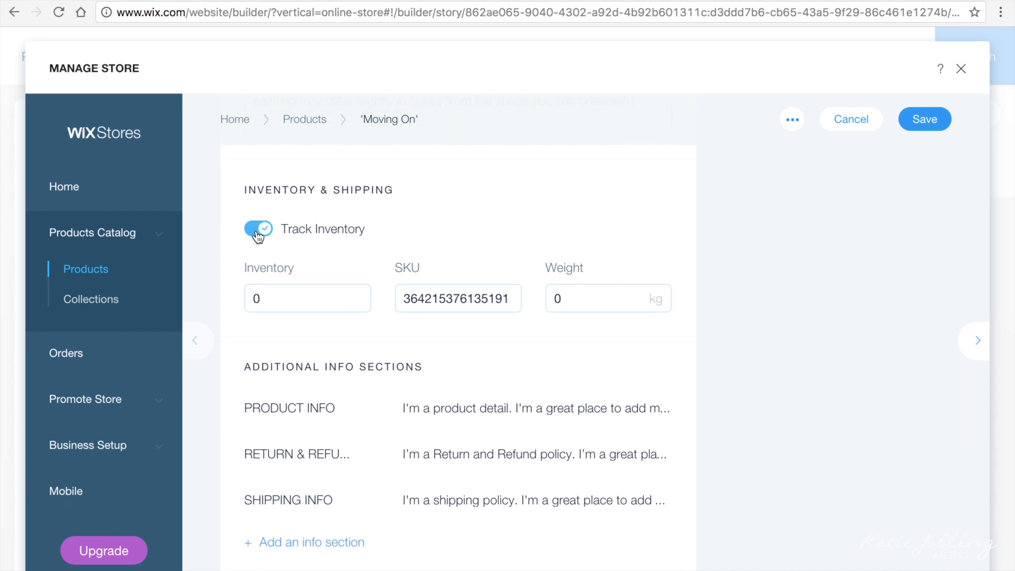
pyautogui.click(258, 228)
pyautogui.scroll(-1, 754, 452)
pyautogui.scroll(-3, 753, 453)
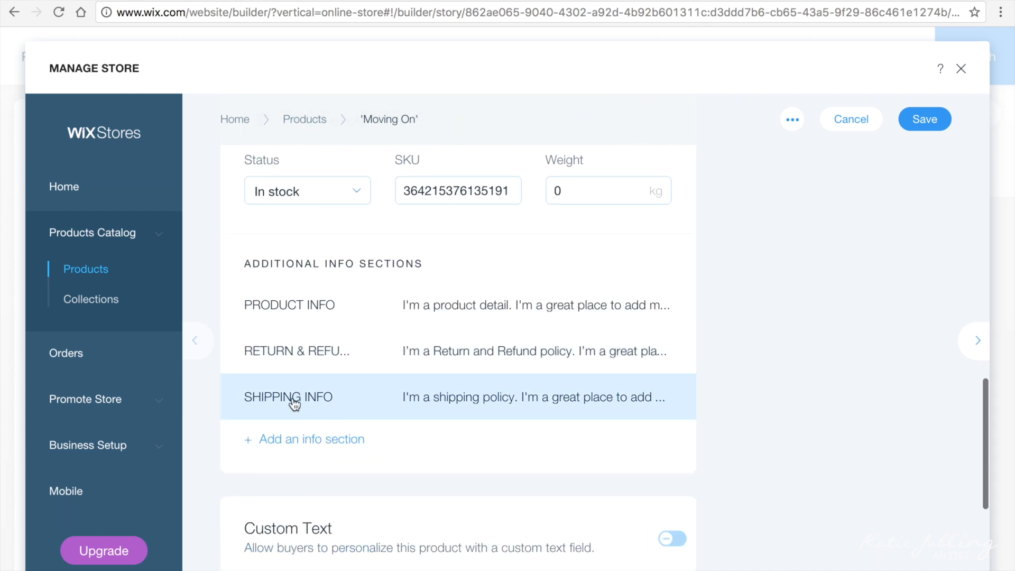
# Step: Replace the default Shipping Info text with the pasted shipping policy and confirm it
pyautogui.click(421, 401)
pyautogui.hotkey('ctrl', 'a')
pyautogui.hotkey('ctrl', 'v')
pyautogui.scroll(-5, 370, 434)
pyautogui.click(696, 533)
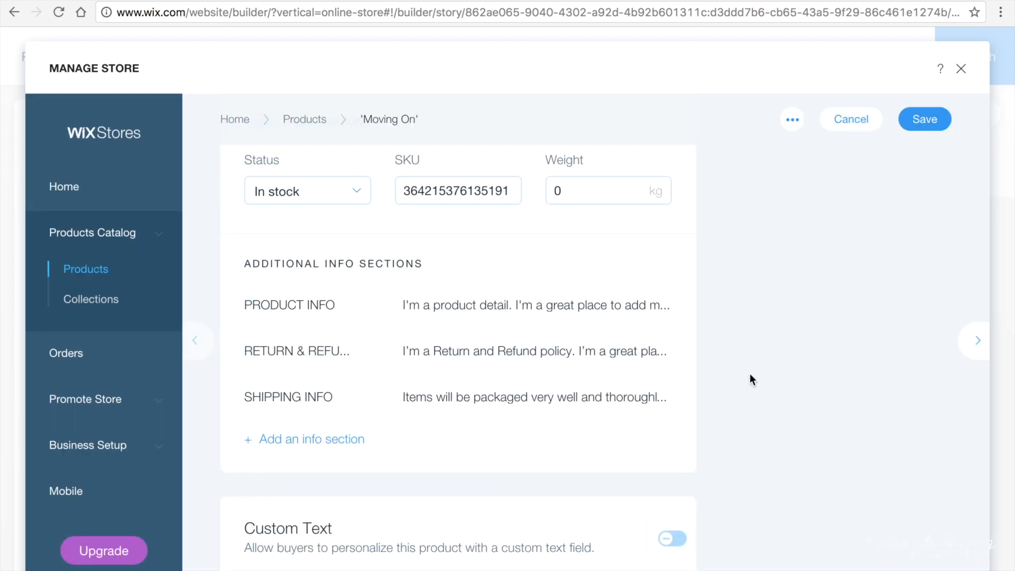
pyautogui.scroll(-1, 750, 373)
pyautogui.scroll(2, 684, 323)
pyautogui.scroll(10, 936, 206)
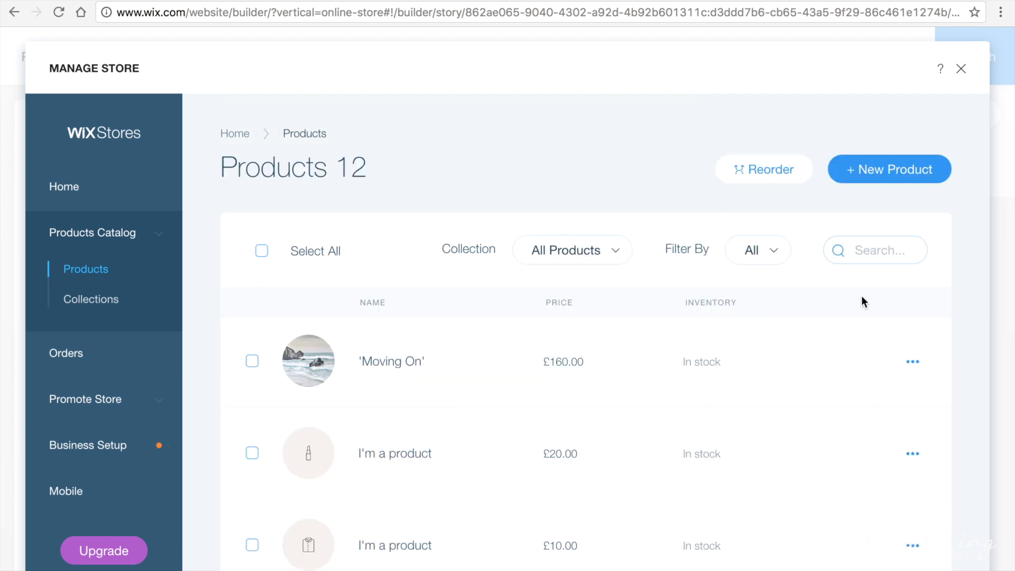
# Step: Close the store manager and preview the Art for Sale gallery led by 'Moving On' at £160.00
pyautogui.click(961, 69)
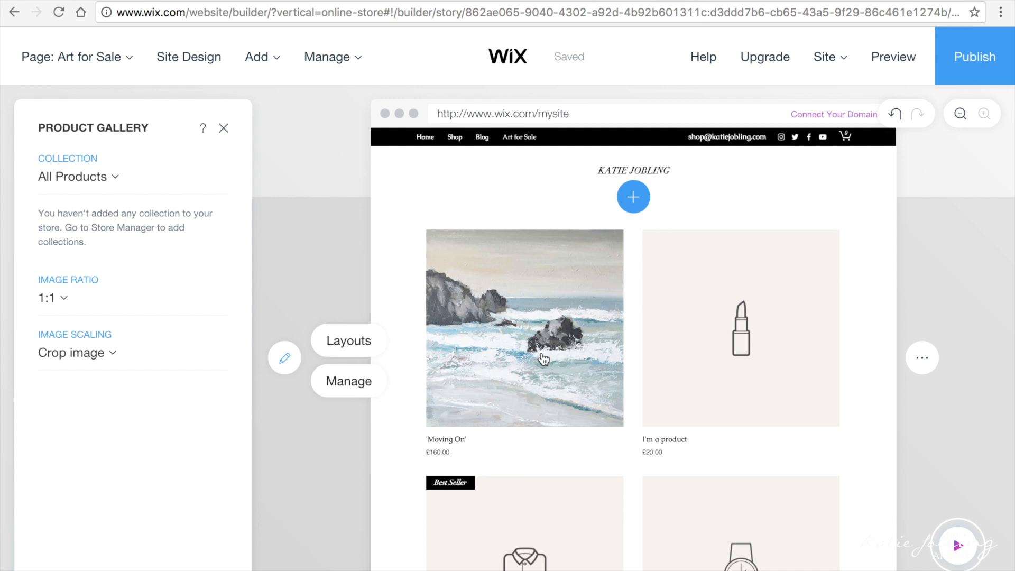
pyautogui.scroll(-2, 351, 532)
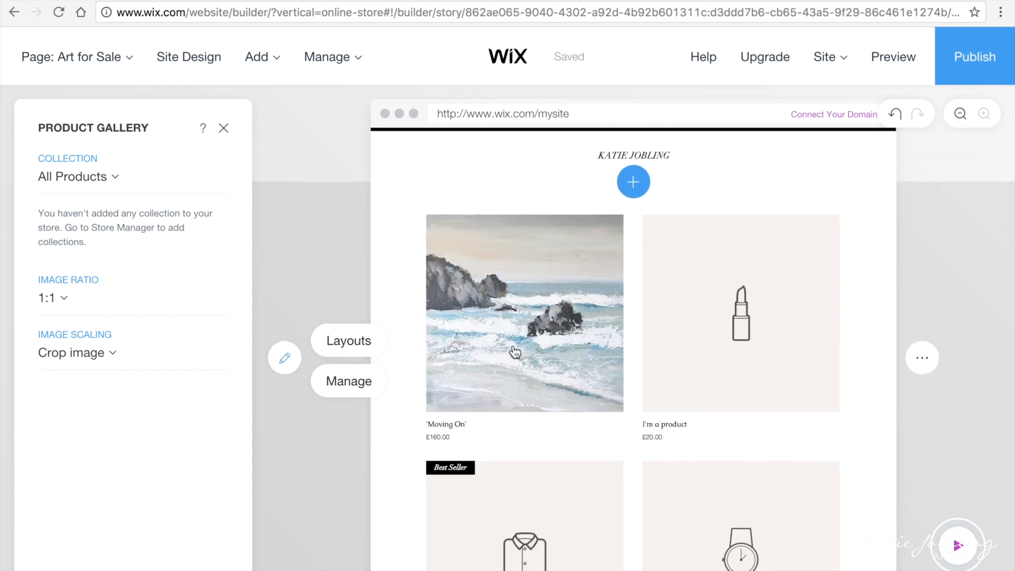
pyautogui.click(901, 57)
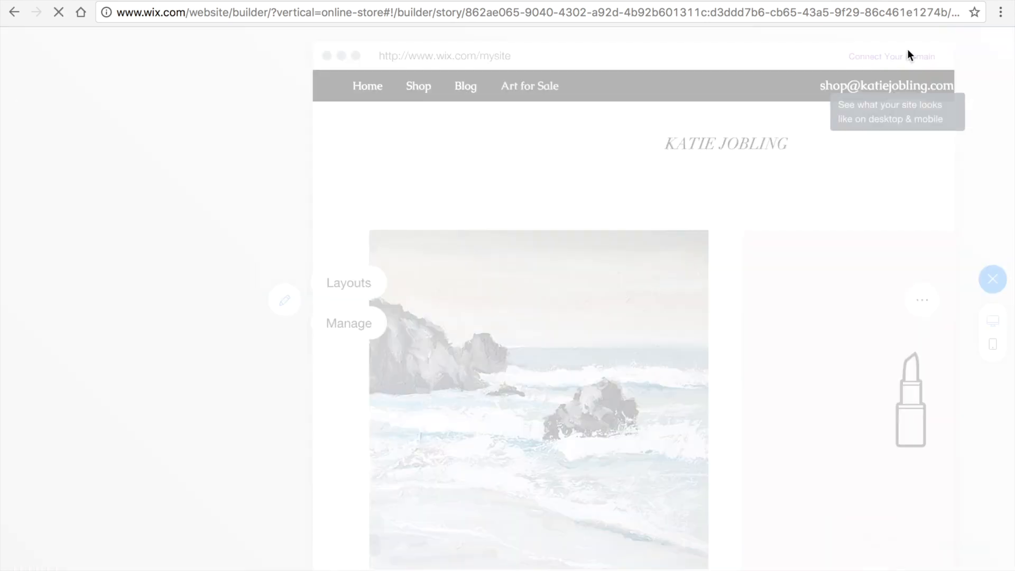
# Step: Open the 'Moving On' product page in preview, expand its shipping details, then exit preview
pyautogui.scroll(-1, 480, 444)
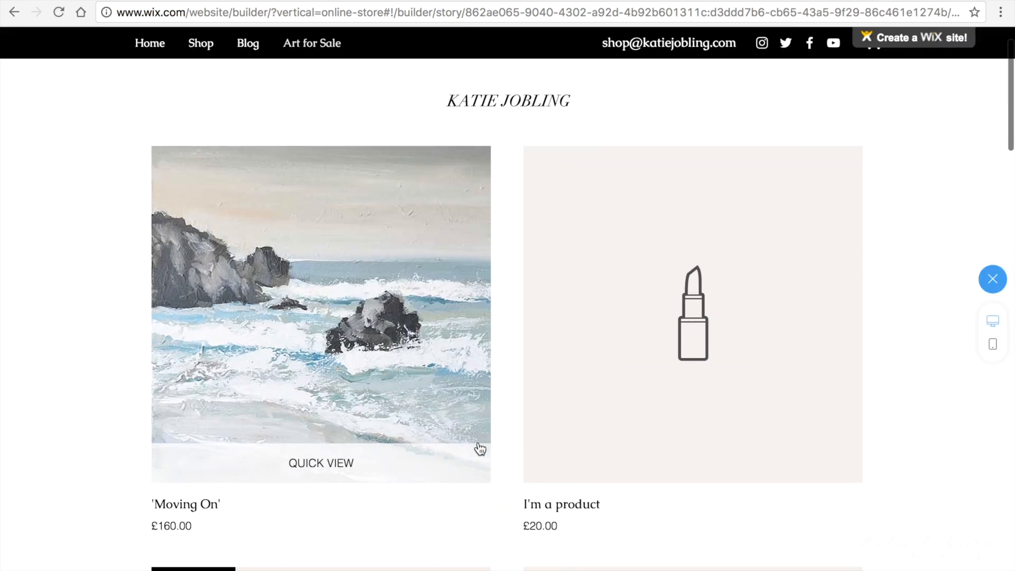
pyautogui.click(332, 346)
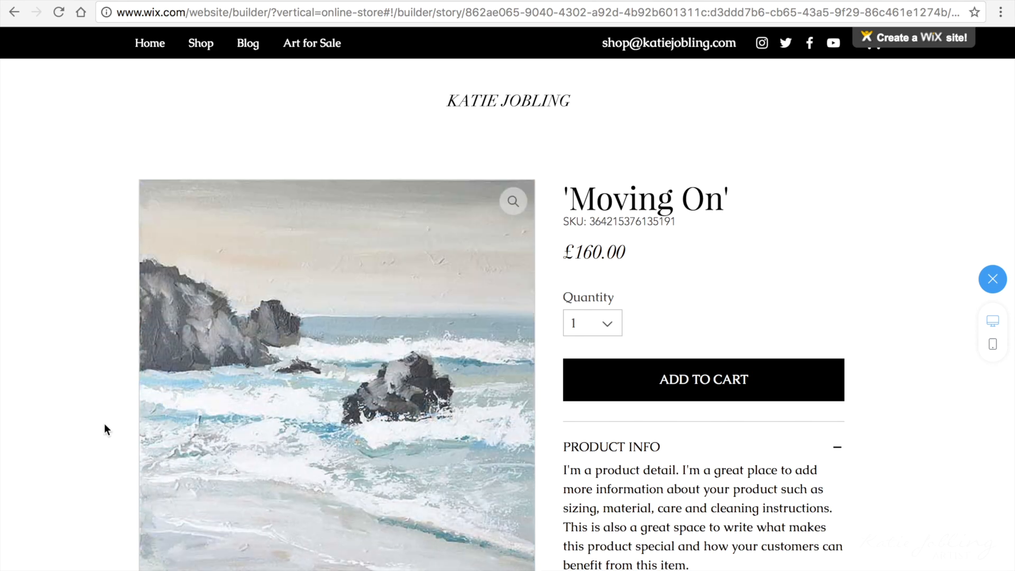
pyautogui.scroll(-4, 105, 425)
pyautogui.scroll(-3, 104, 429)
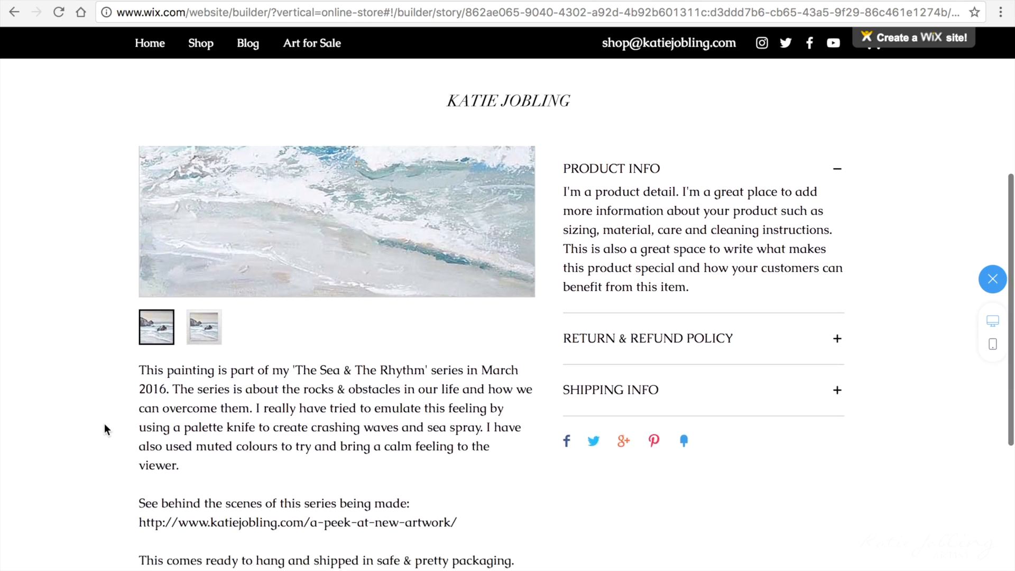
pyautogui.click(836, 355)
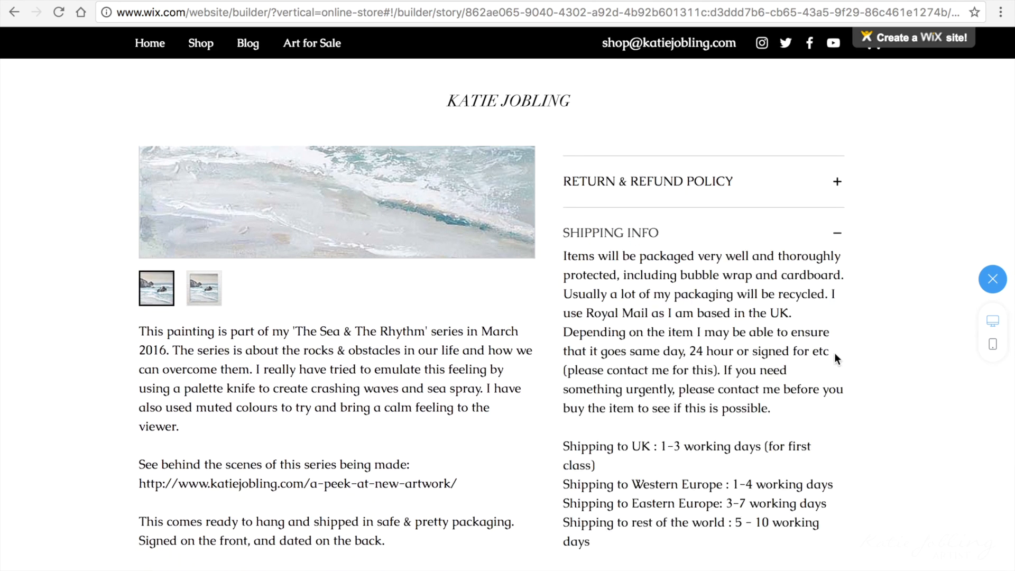
pyautogui.scroll(-8, 835, 358)
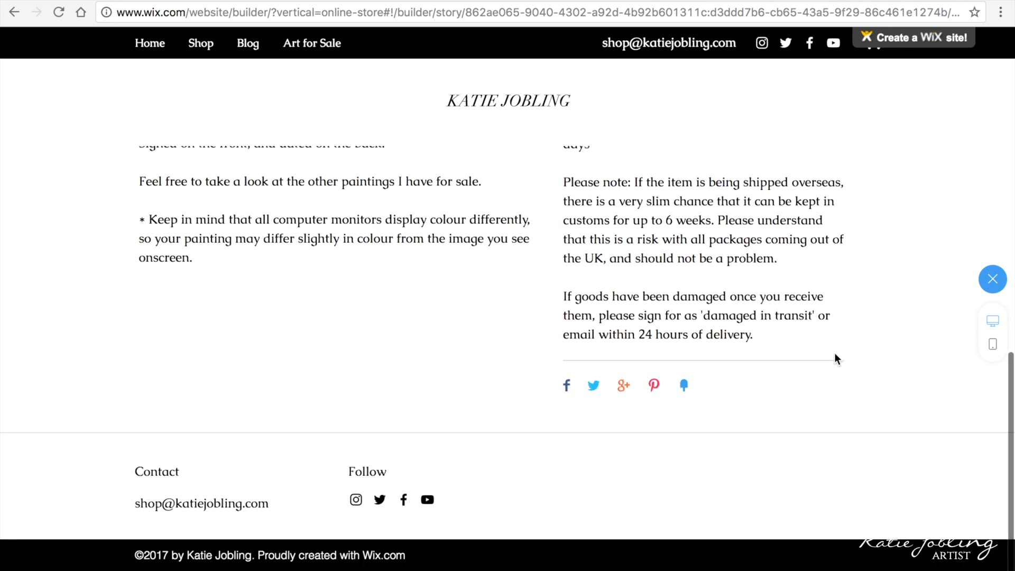
pyautogui.scroll(5, 862, 481)
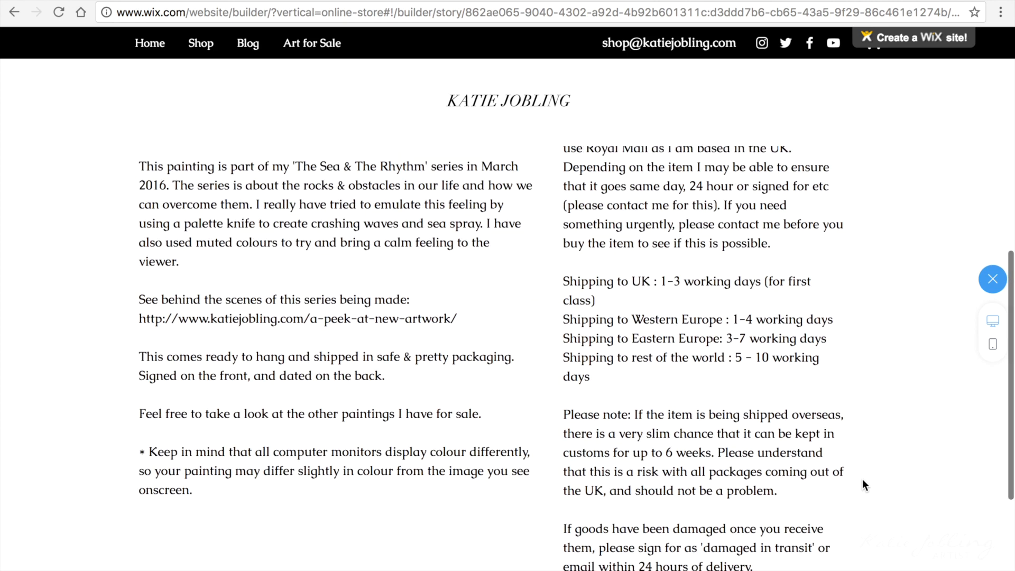
pyautogui.scroll(3, 863, 481)
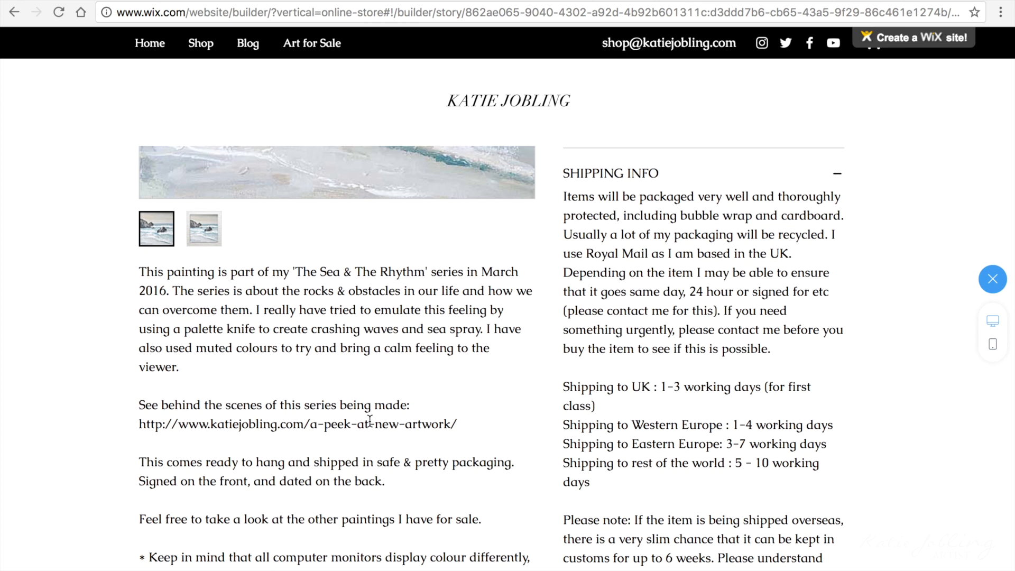
pyautogui.scroll(8, 370, 420)
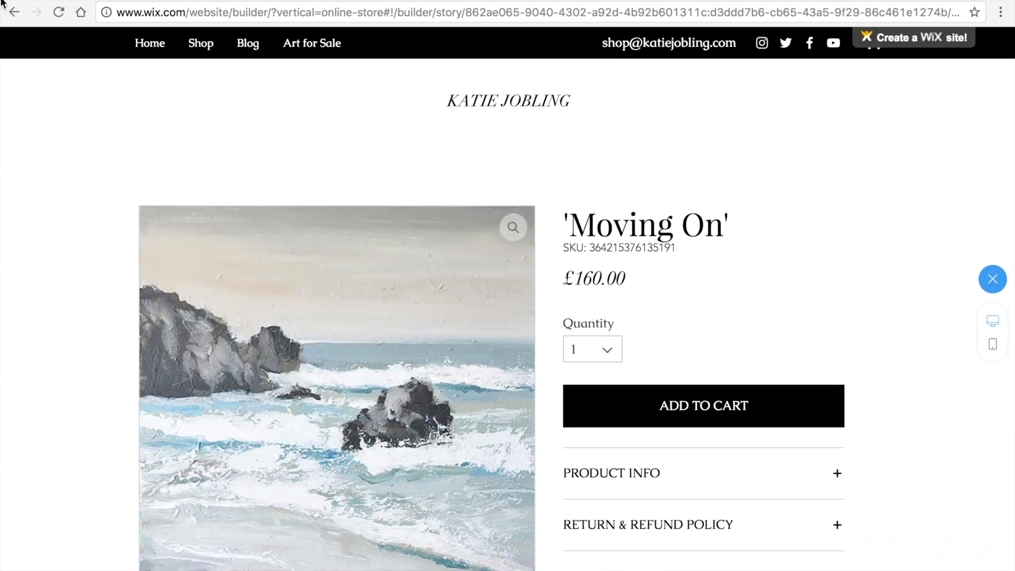
pyautogui.click(994, 283)
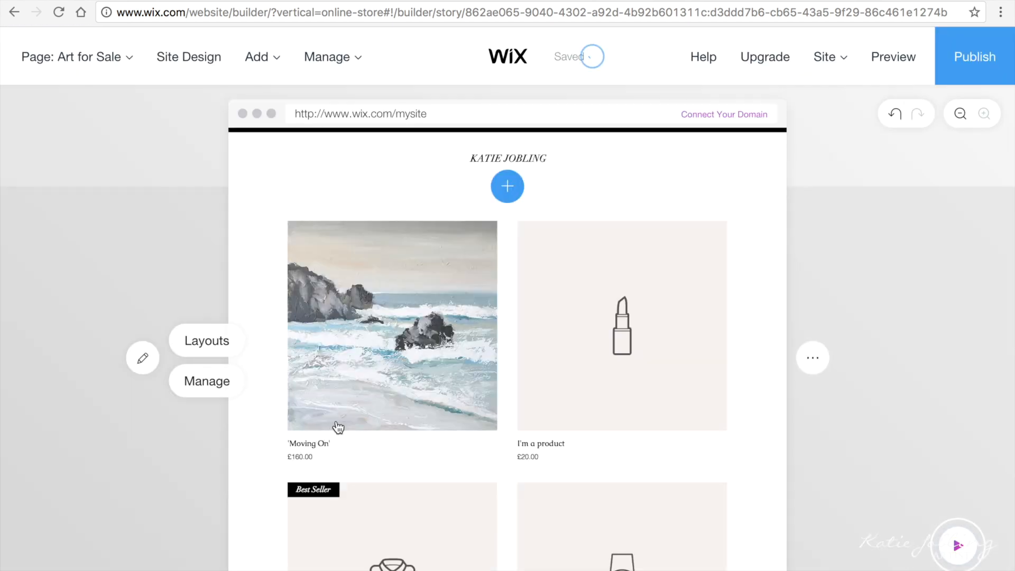
# Step: Switch the header to the single-row layout with the business name beside the menu, then preview
pyautogui.click(484, 182)
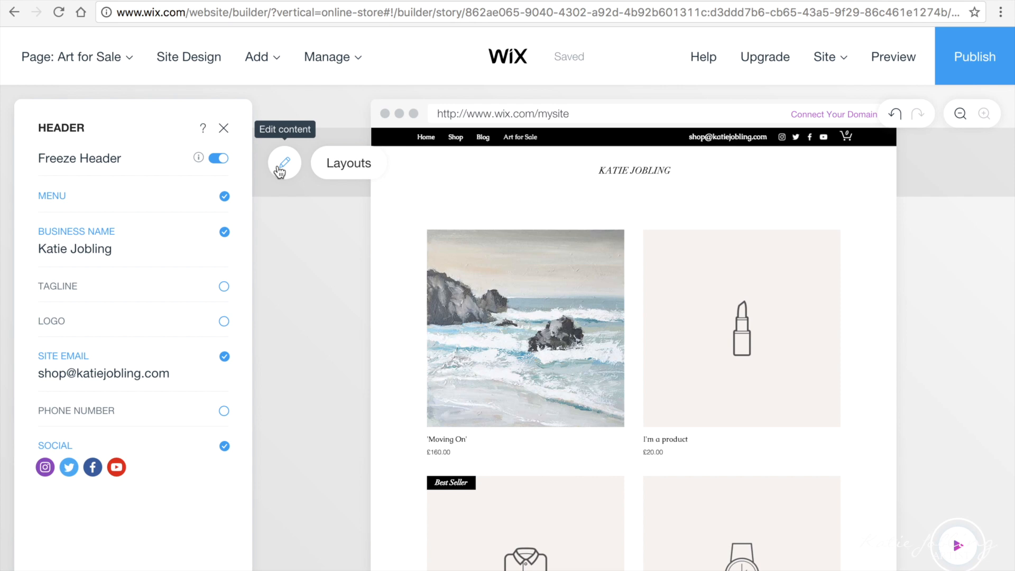
pyautogui.click(345, 166)
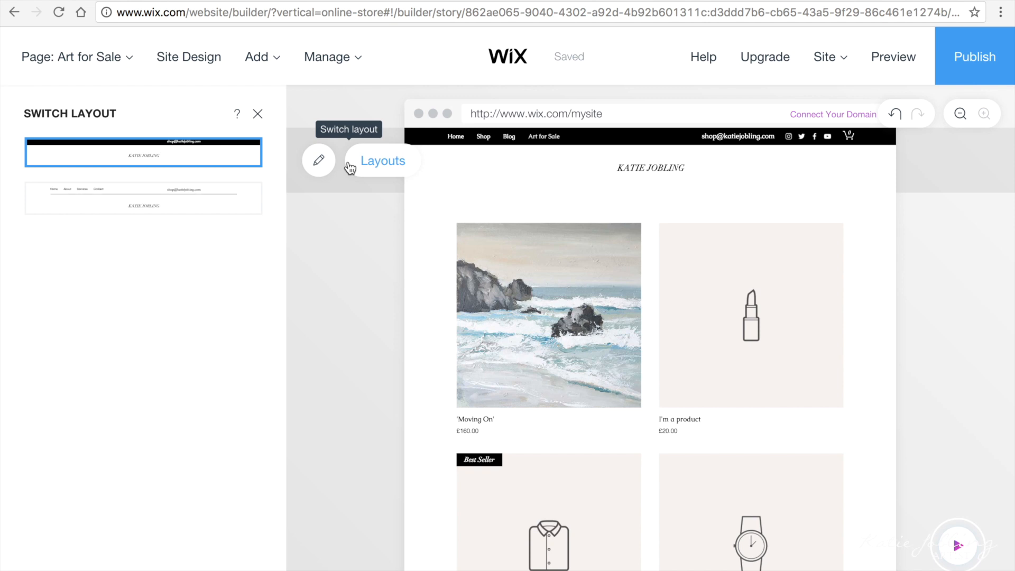
pyautogui.click(141, 407)
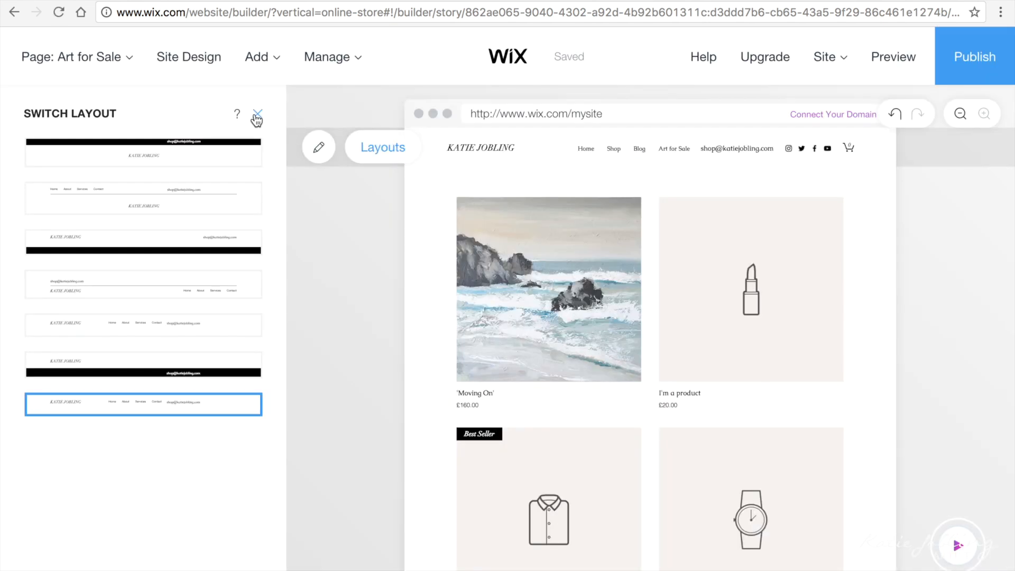
pyautogui.click(257, 115)
pyautogui.click(892, 58)
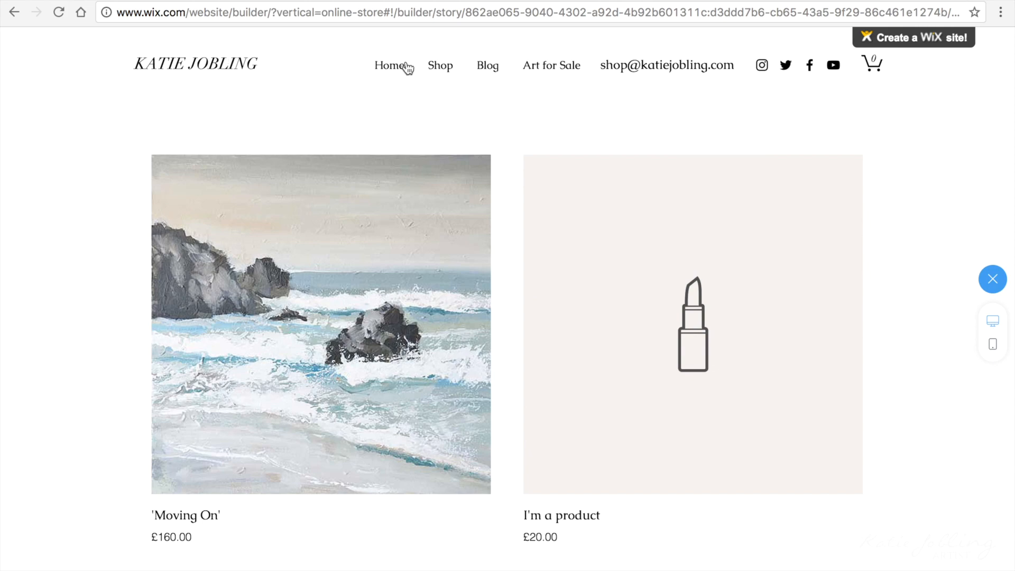
# Step: Scroll through the Home page in preview, then return to the editor's list of site pages
pyautogui.click(401, 69)
pyautogui.scroll(-5, 58, 288)
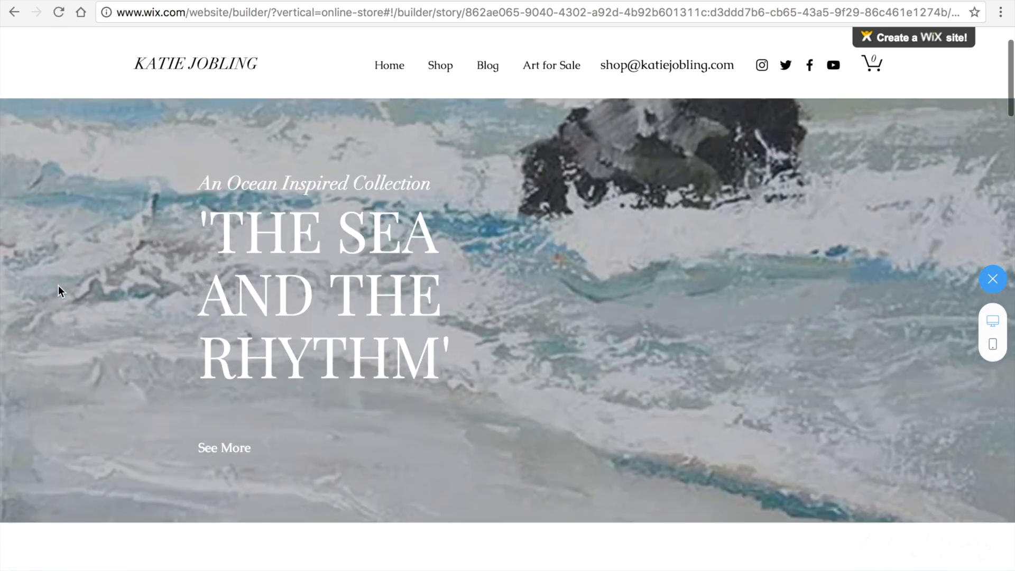
pyautogui.scroll(-20, 58, 285)
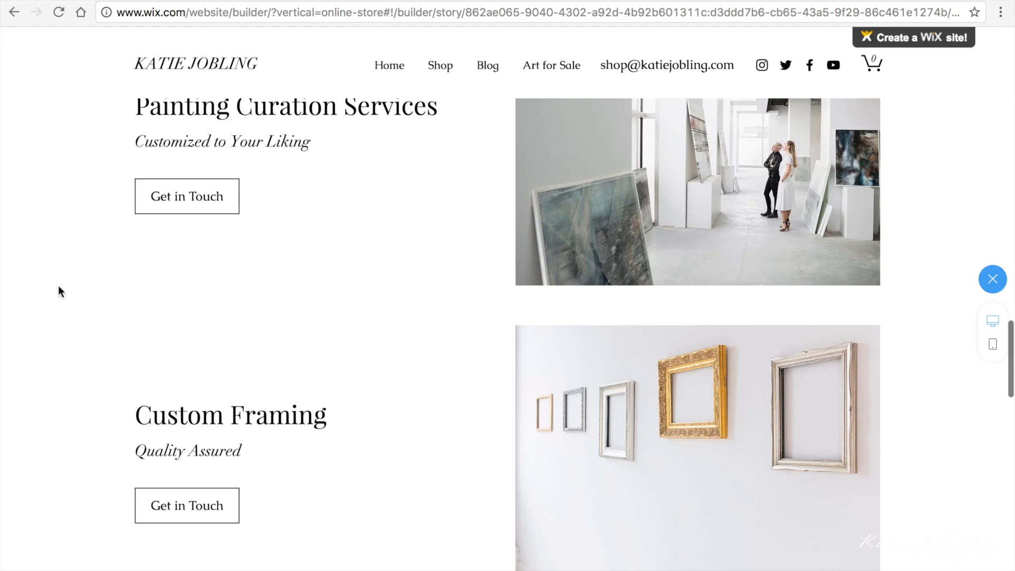
pyautogui.scroll(-10, 58, 291)
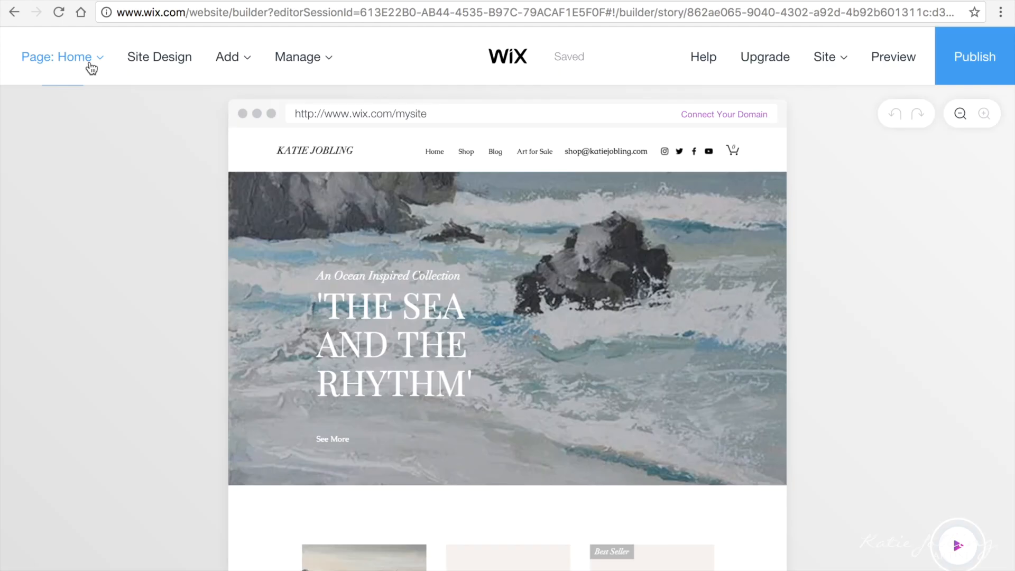
pyautogui.click(92, 68)
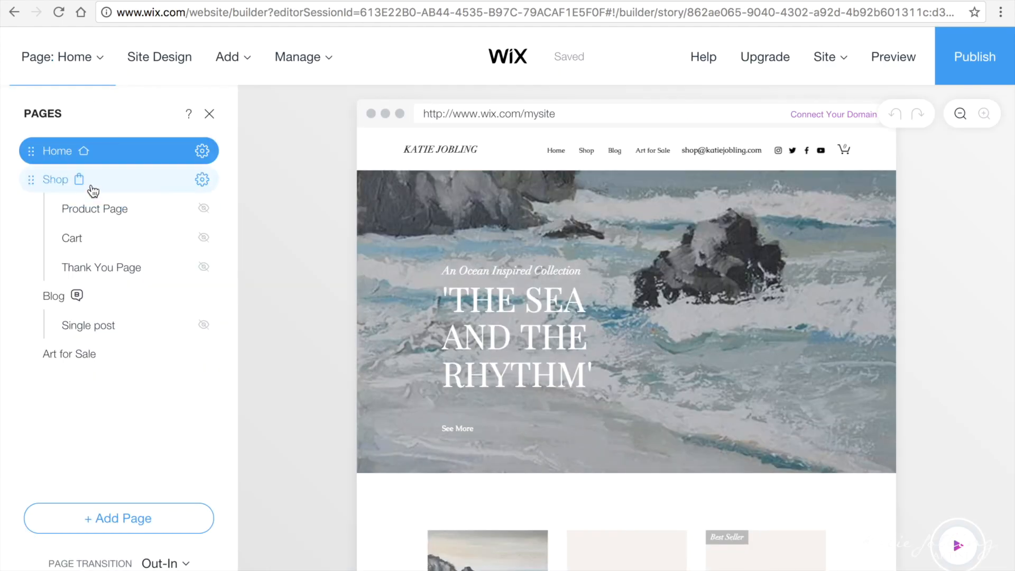
# Step: Hide the Shop page from the site menu
pyautogui.click(203, 184)
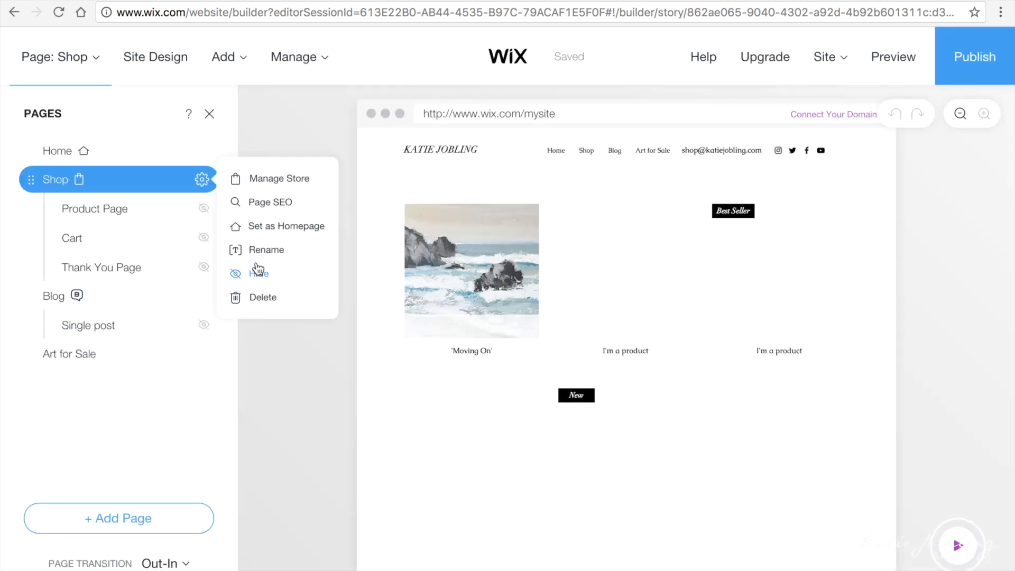
pyautogui.click(259, 275)
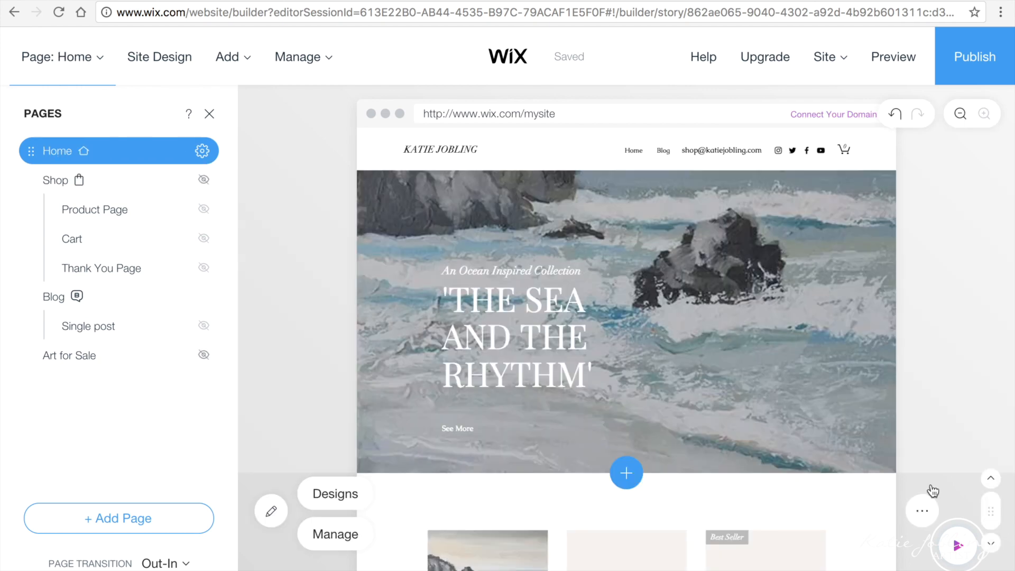
pyautogui.scroll(-5, 624, 343)
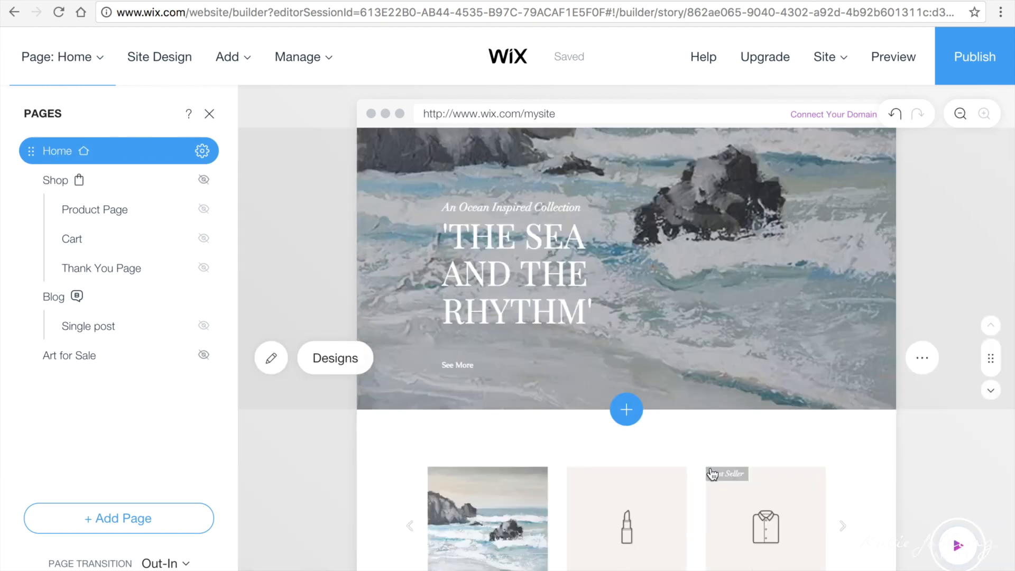
# Step: Delete the Home page's product carousel section and open the Our Story section for editing
pyautogui.click(926, 362)
pyautogui.click(923, 400)
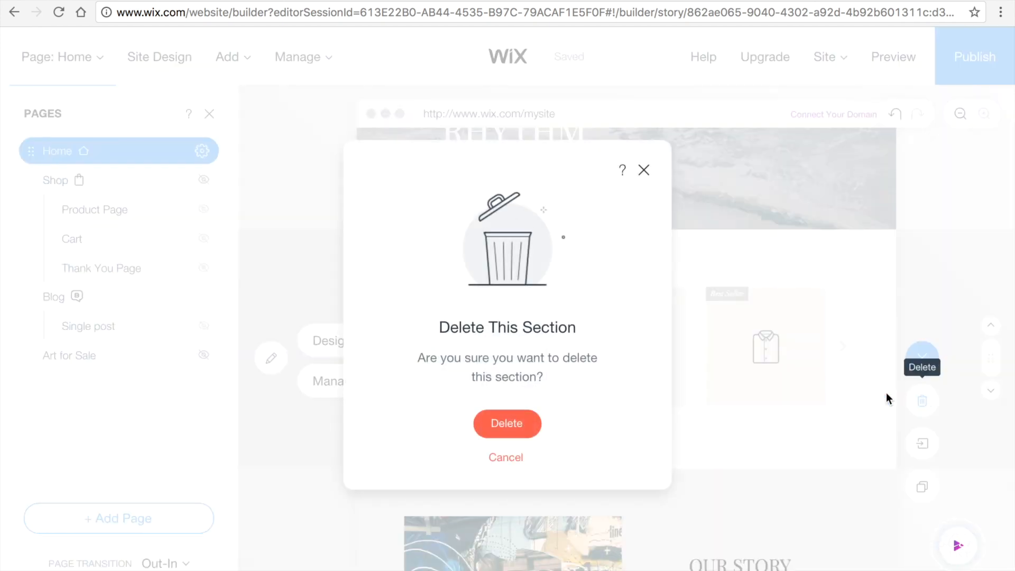
pyautogui.click(505, 422)
pyautogui.scroll(-5, 929, 311)
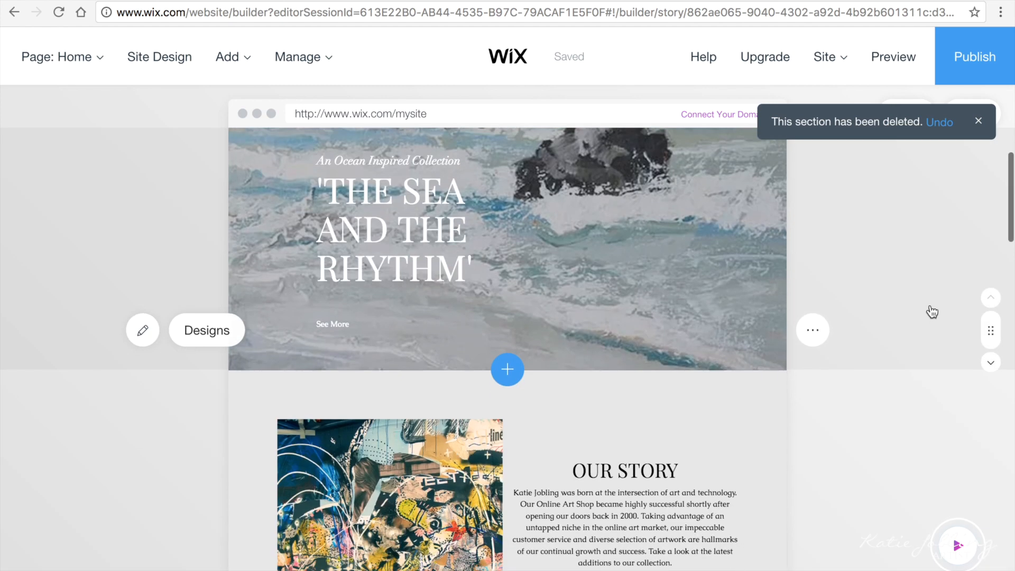
pyautogui.click(143, 360)
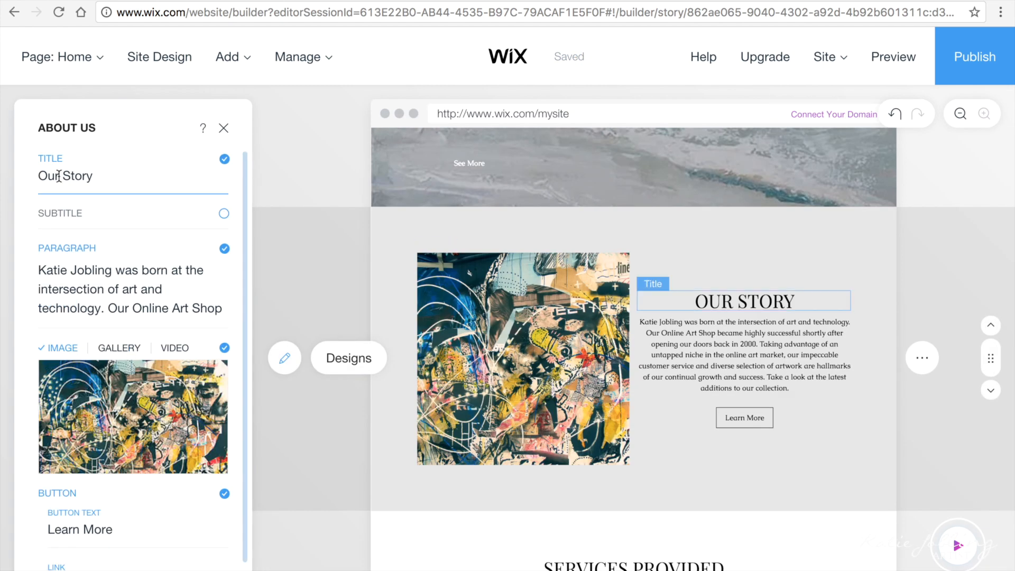
# Step: Replace the section's paragraph text with the artist's story
pyautogui.click(132, 289)
pyautogui.press('super+a')
pyautogui.press('super+v')
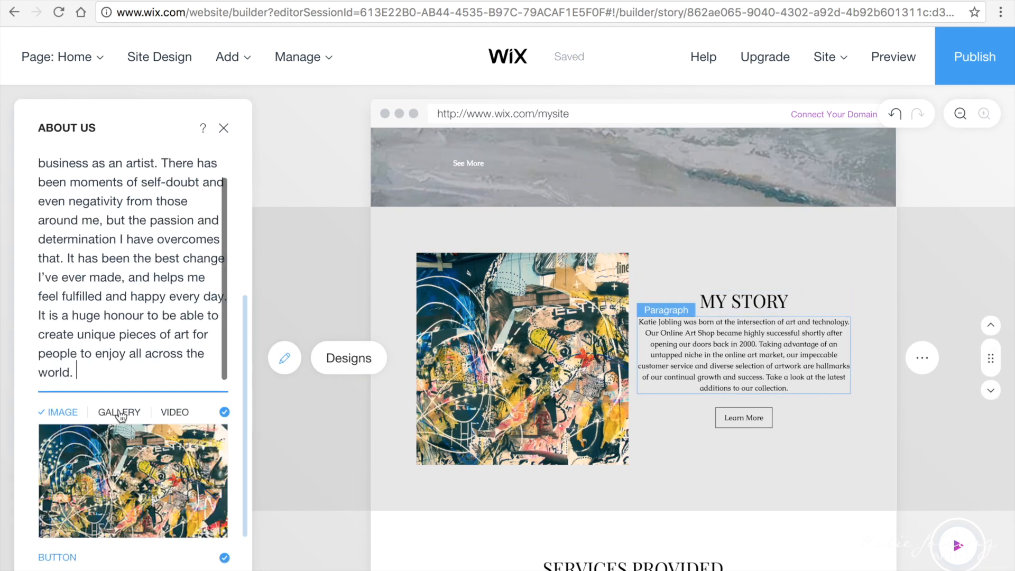
# Step: Upload a new photo of the artist with paintbrushes and re-crop it so the brushes show
pyautogui.click(106, 388)
pyautogui.scroll(-2, 778, 397)
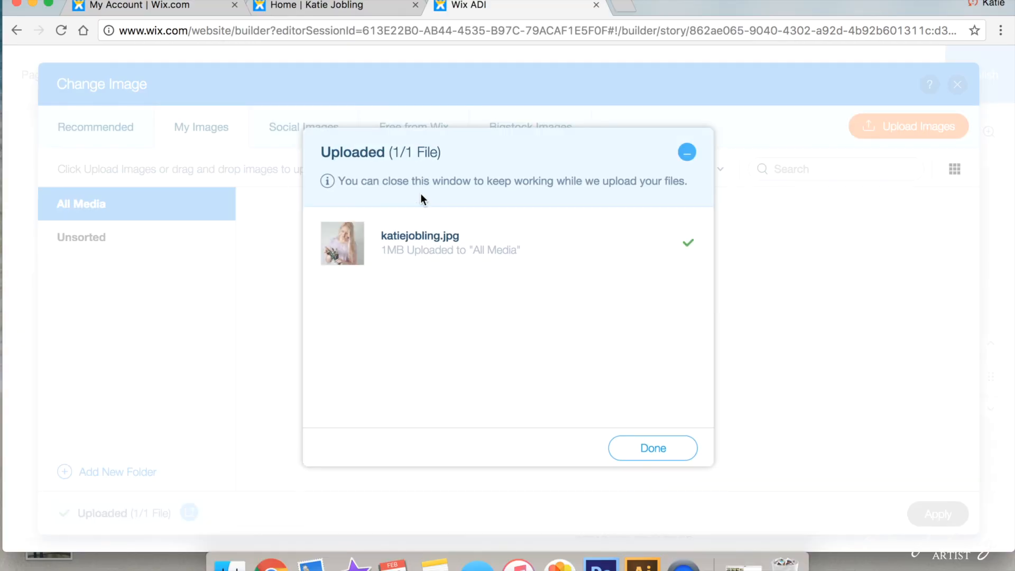
pyautogui.click(632, 446)
pyautogui.click(936, 512)
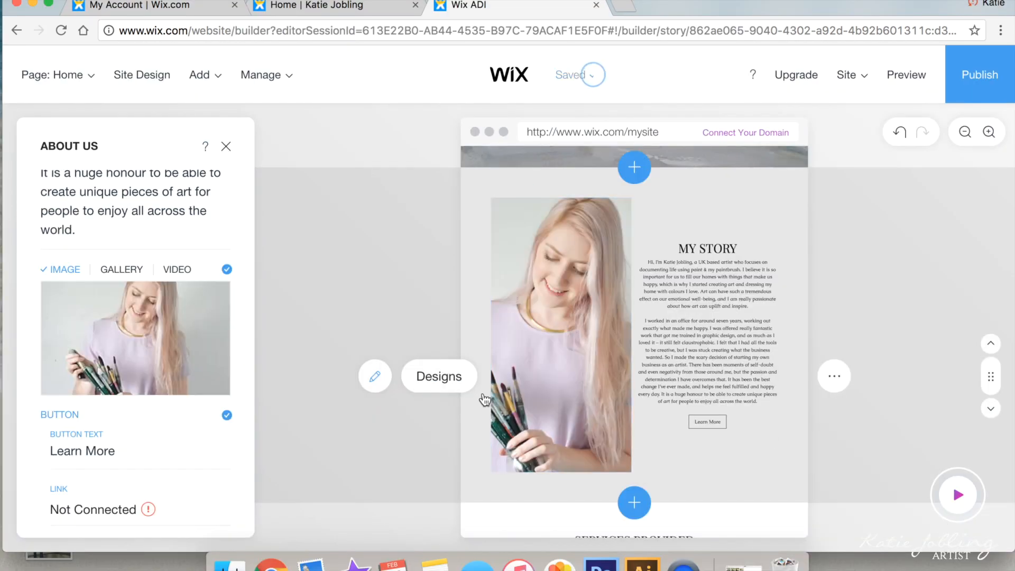
pyautogui.moveTo(96, 313)
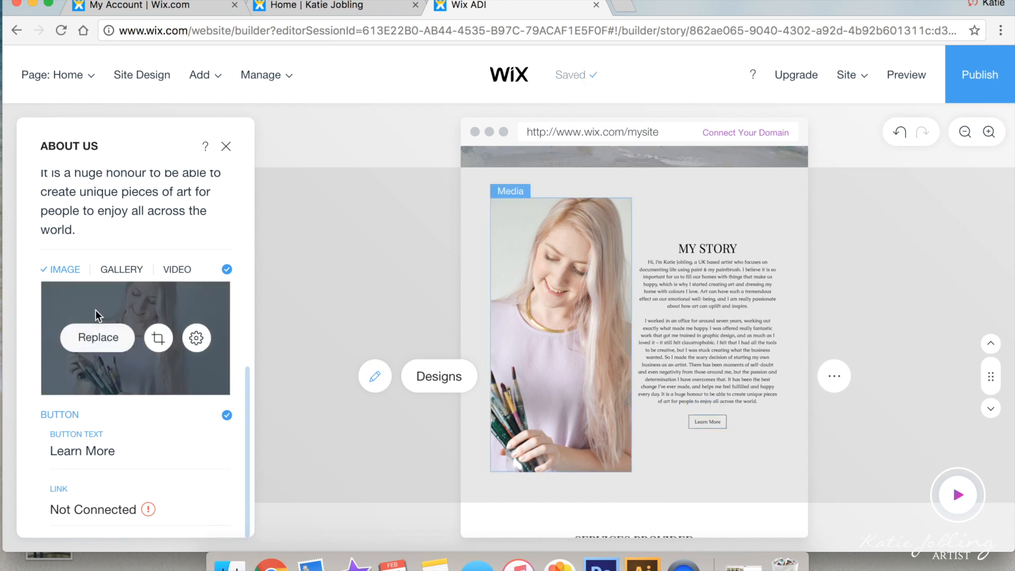
pyautogui.click(171, 344)
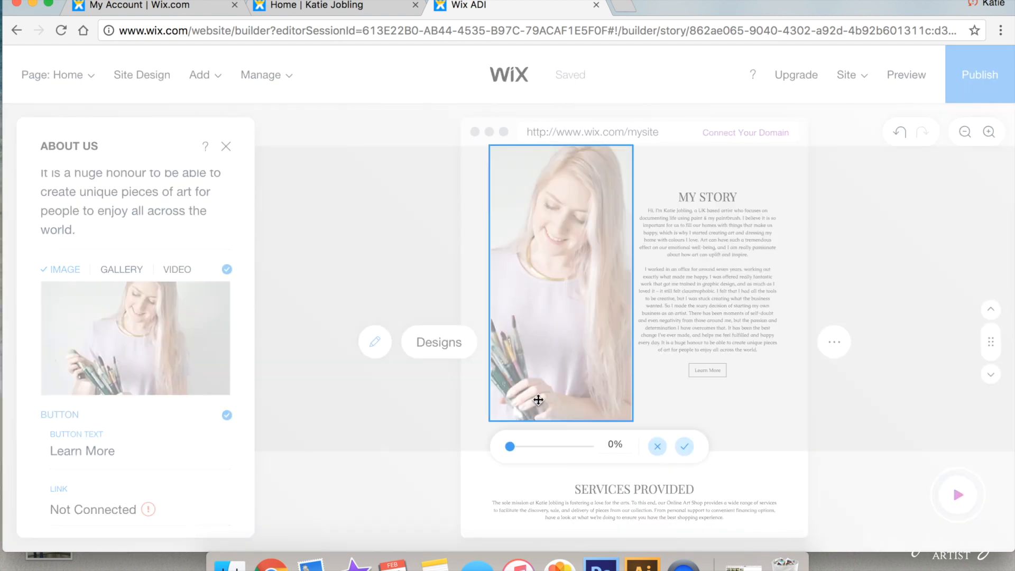
pyautogui.moveTo(587, 397); pyautogui.dragTo(532, 345)
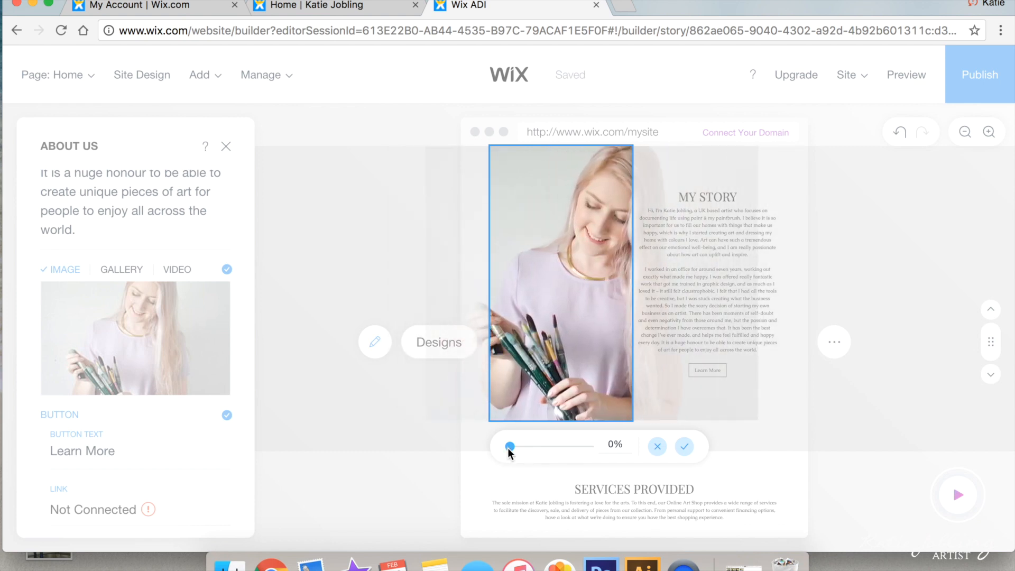
pyautogui.click(683, 448)
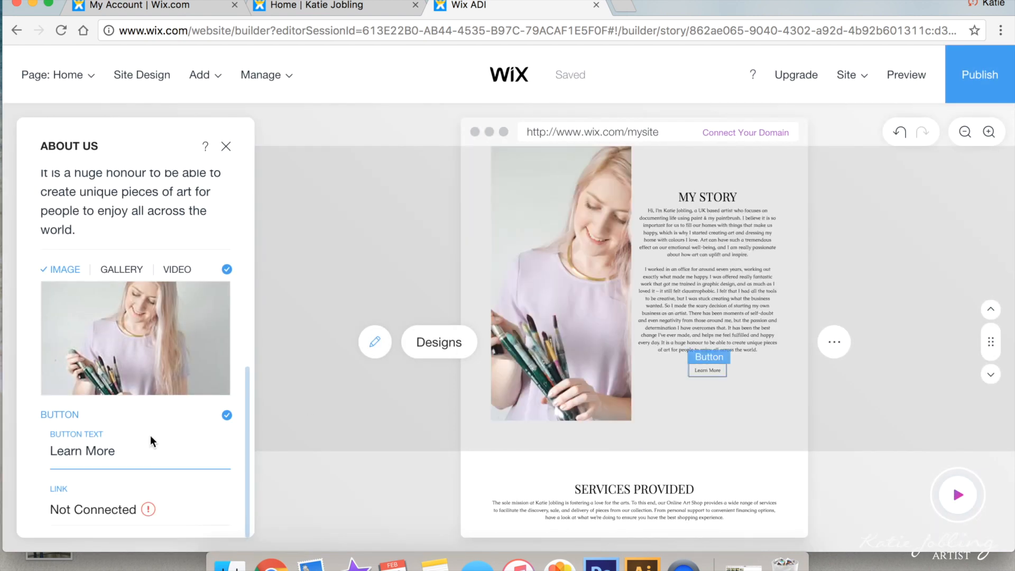
# Step: Switch the My Story section to the layout with the story text above the photo
pyautogui.click(454, 342)
pyautogui.scroll(-5, 95, 418)
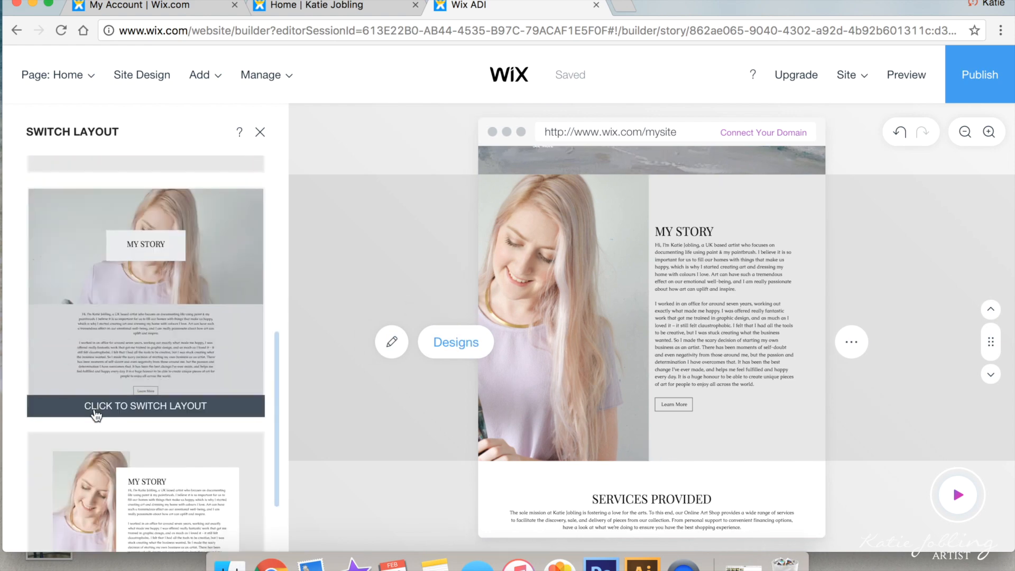
pyautogui.scroll(-10, 95, 412)
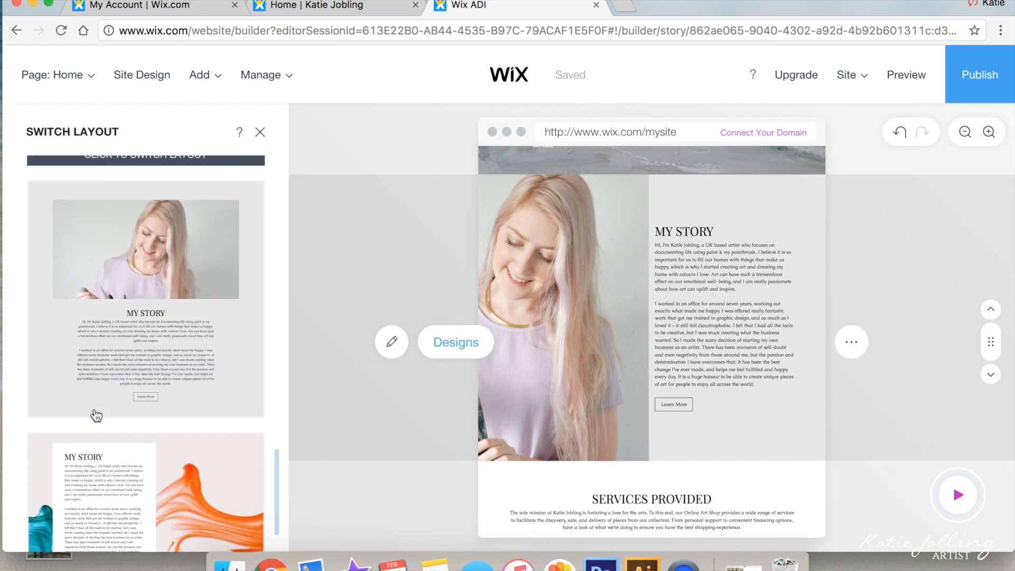
pyautogui.scroll(-8, 95, 415)
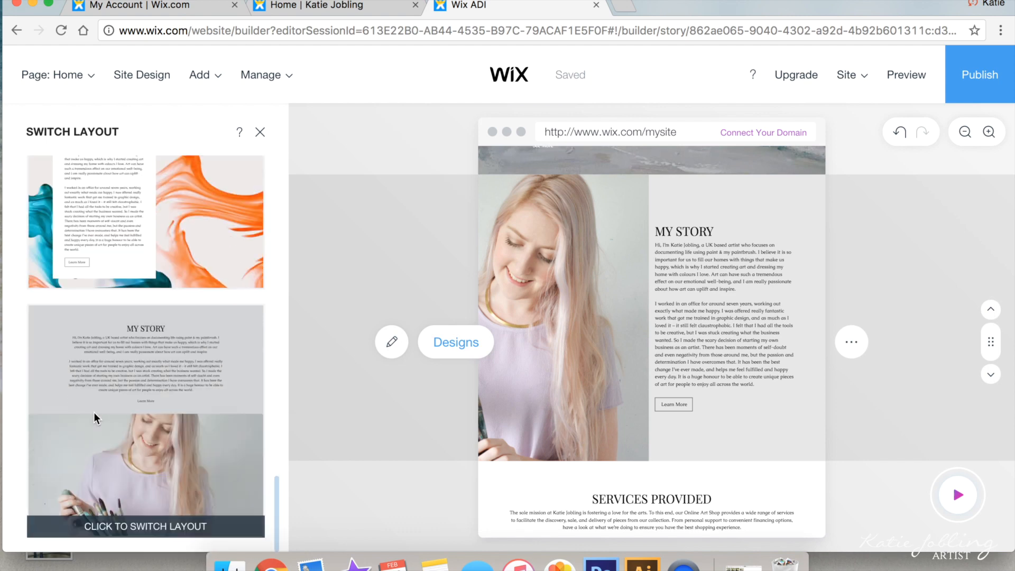
pyautogui.click(159, 444)
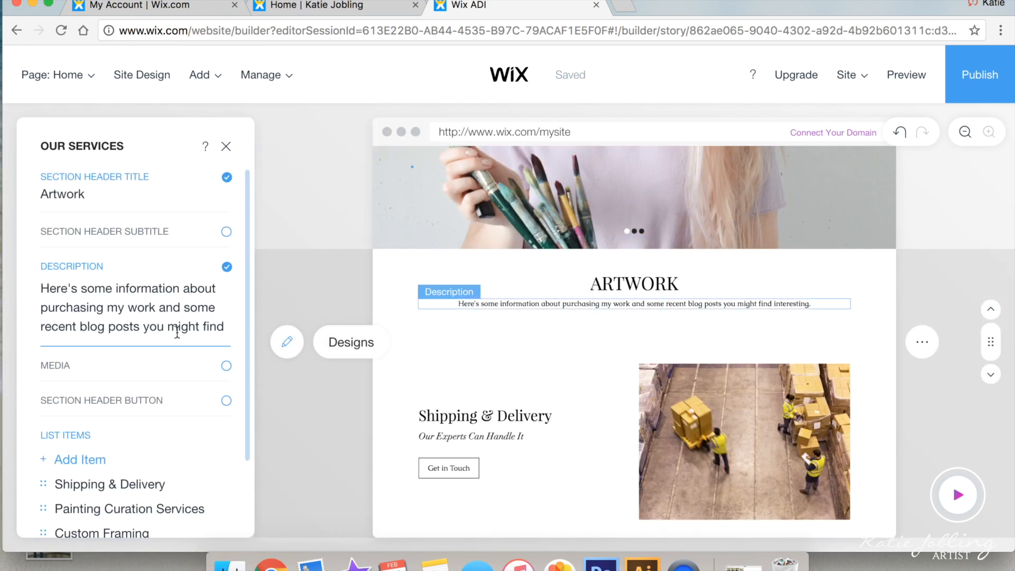
# Step: Remove the services title and description, and subtitle Shipping & Delivery 'All You Need To Know'
pyautogui.click(226, 177)
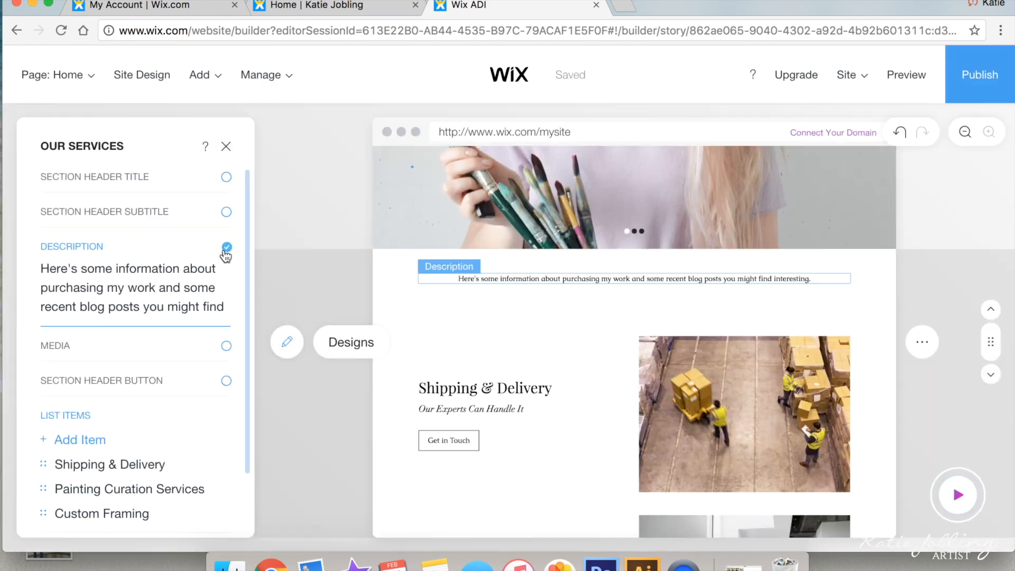
pyautogui.click(226, 248)
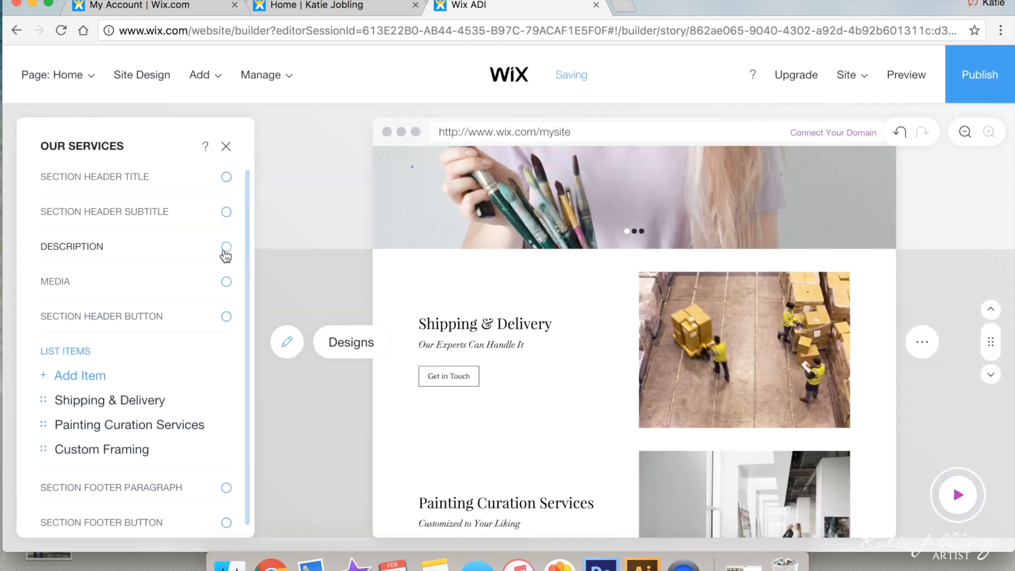
pyautogui.click(127, 400)
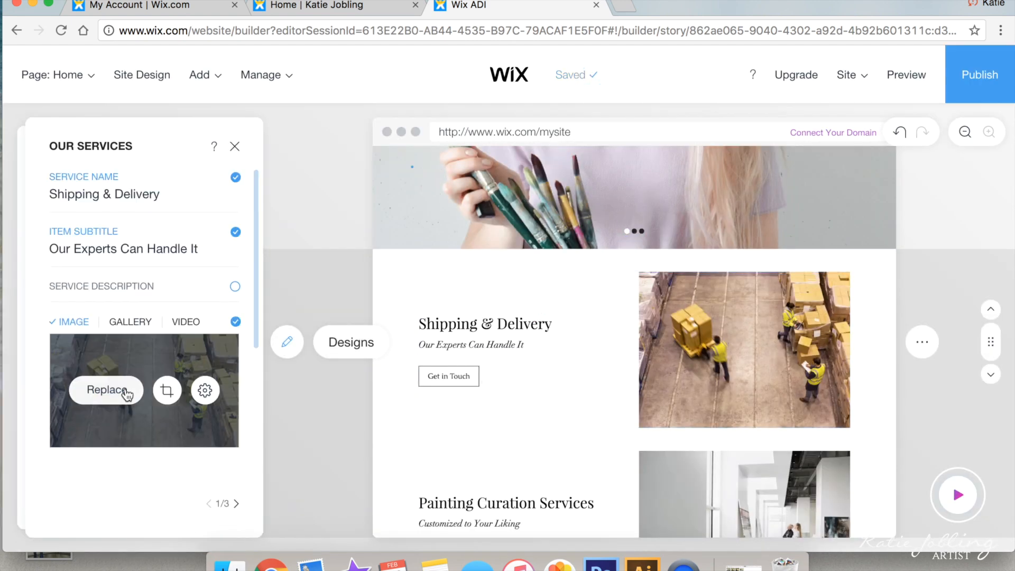
pyautogui.tripleClick(161, 252)
pyautogui.write('All you need to')
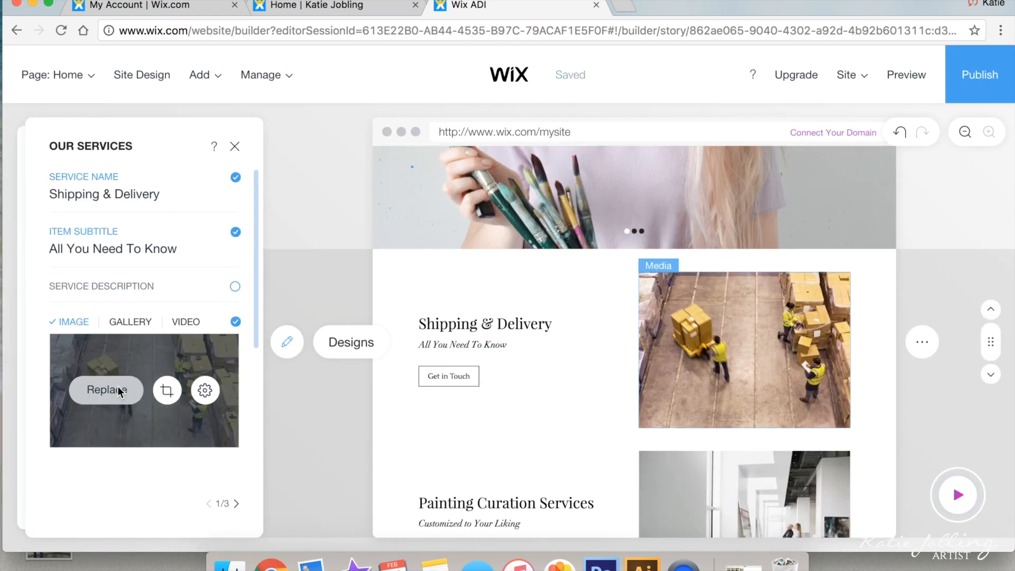
pyautogui.click(118, 386)
# Step: Browse Wix's free Art pictures for a new Shipping & Delivery image
pyautogui.scroll(-5, 305, 484)
pyautogui.scroll(8, 309, 423)
pyautogui.scroll(-8, 316, 356)
pyautogui.scroll(-3, 316, 357)
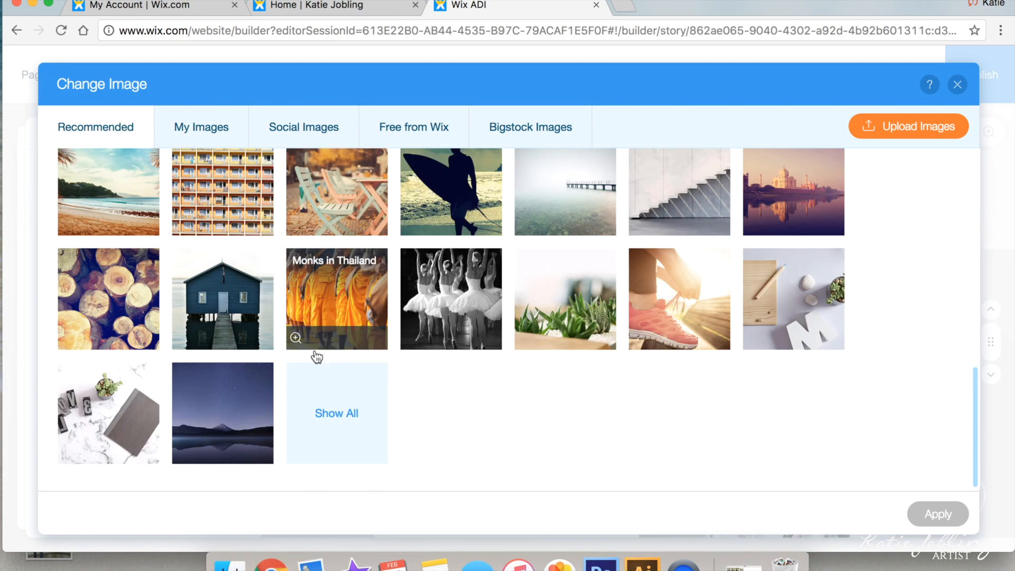
pyautogui.click(372, 433)
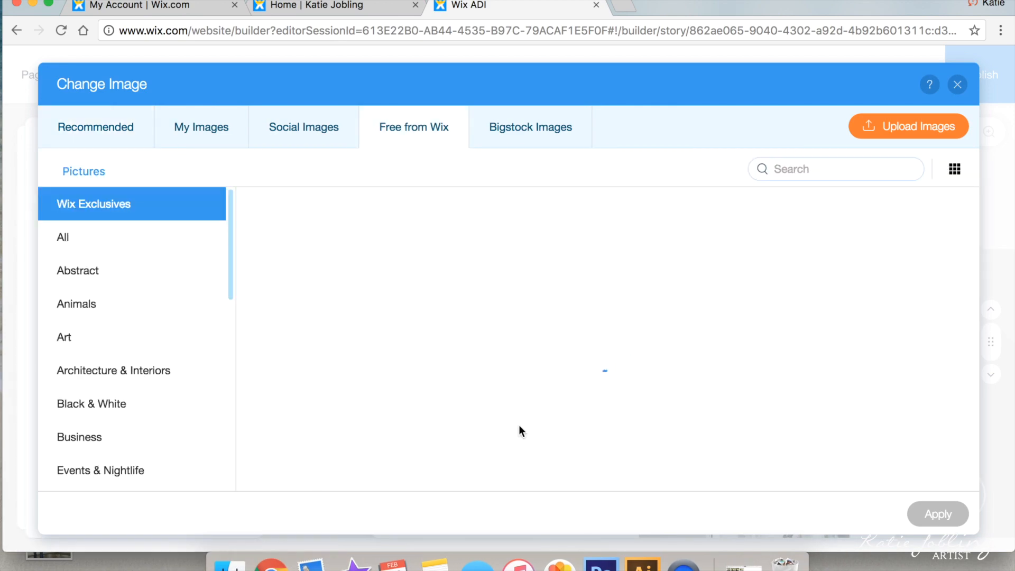
pyautogui.click(106, 337)
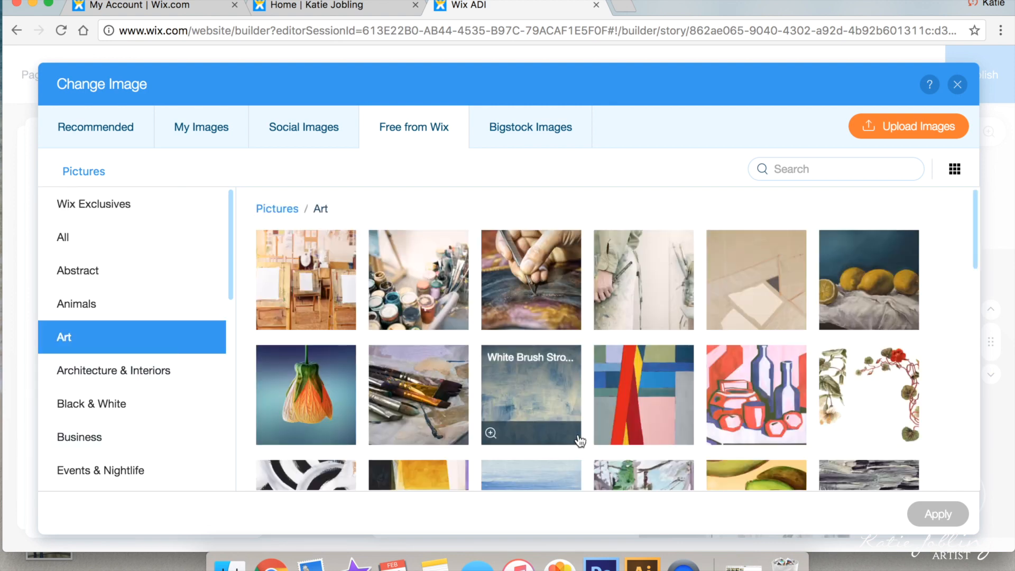
pyautogui.scroll(-5, 580, 440)
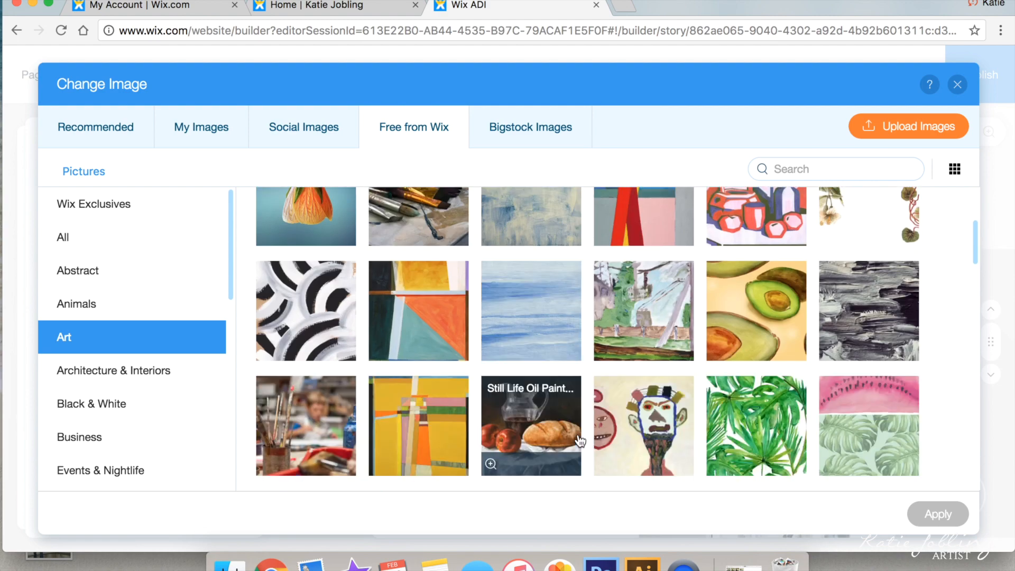
pyautogui.scroll(-5, 581, 441)
pyautogui.scroll(2, 580, 441)
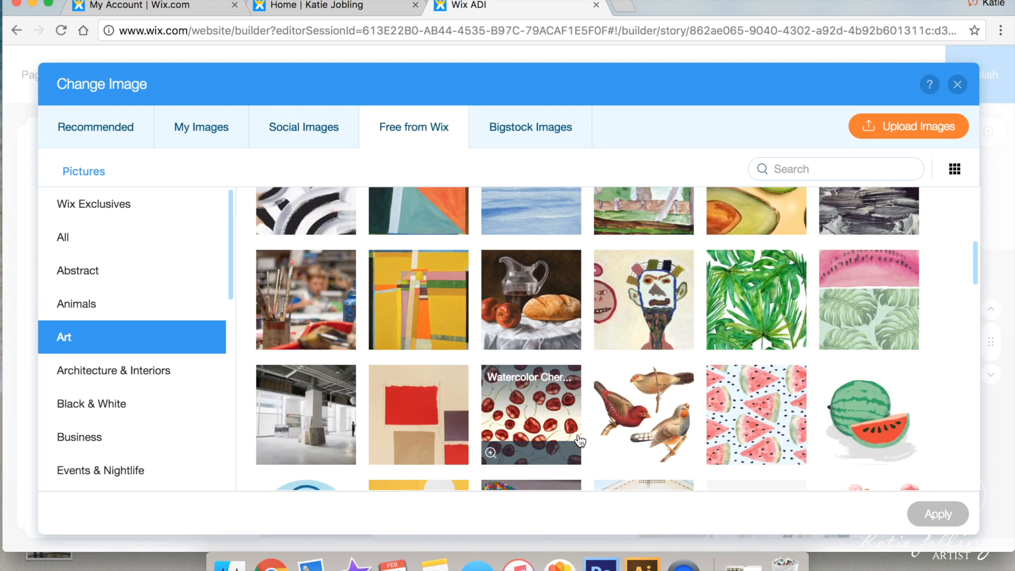
pyautogui.scroll(-5, 580, 441)
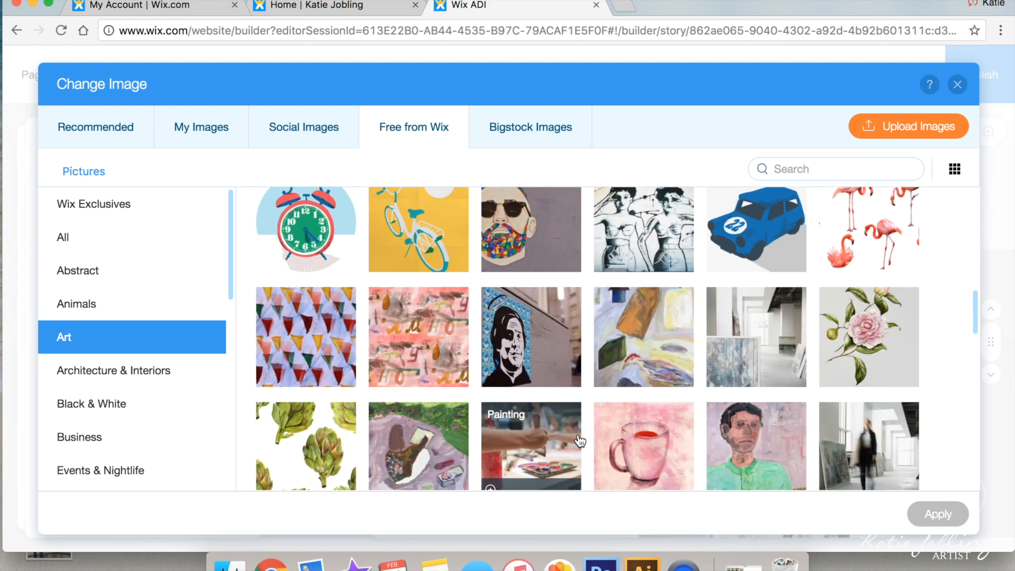
pyautogui.scroll(-10, 581, 440)
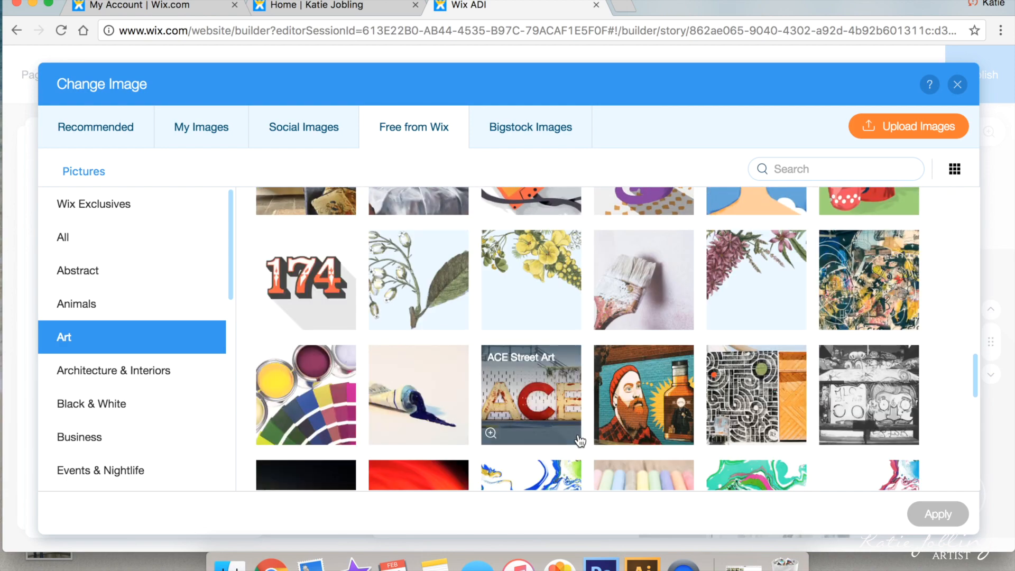
pyautogui.scroll(-7, 580, 440)
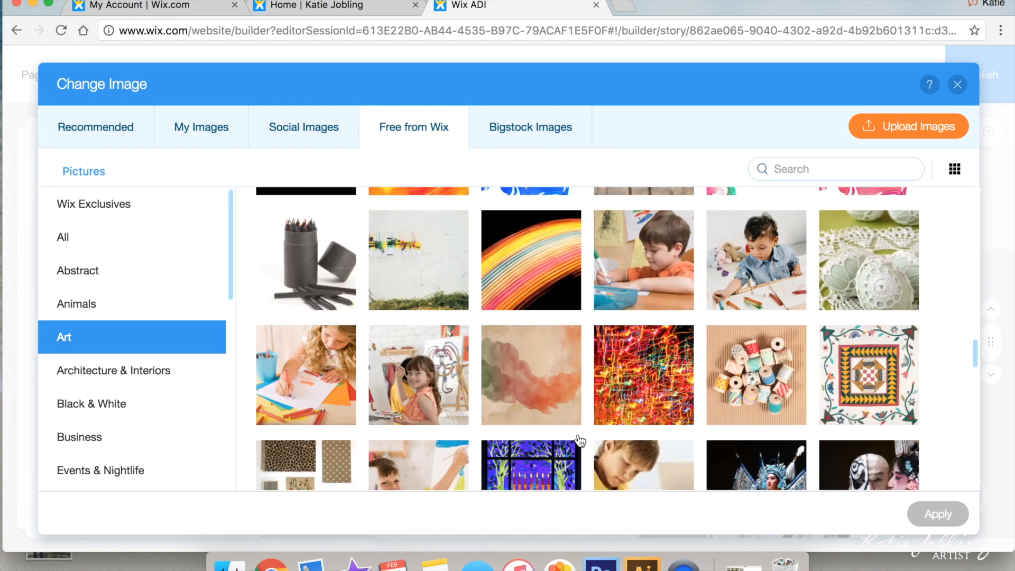
pyautogui.scroll(-8, 580, 440)
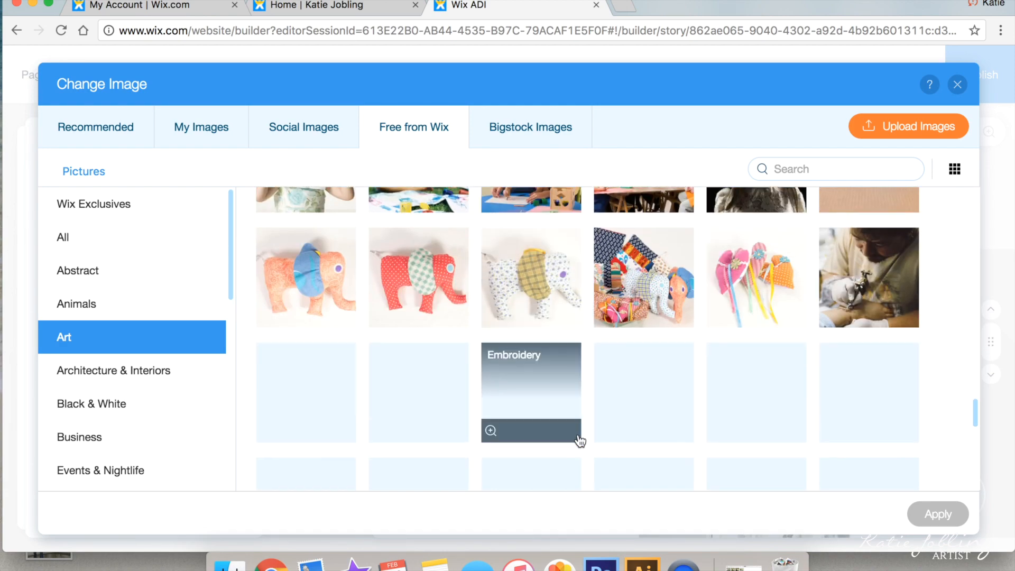
pyautogui.scroll(-10, 580, 440)
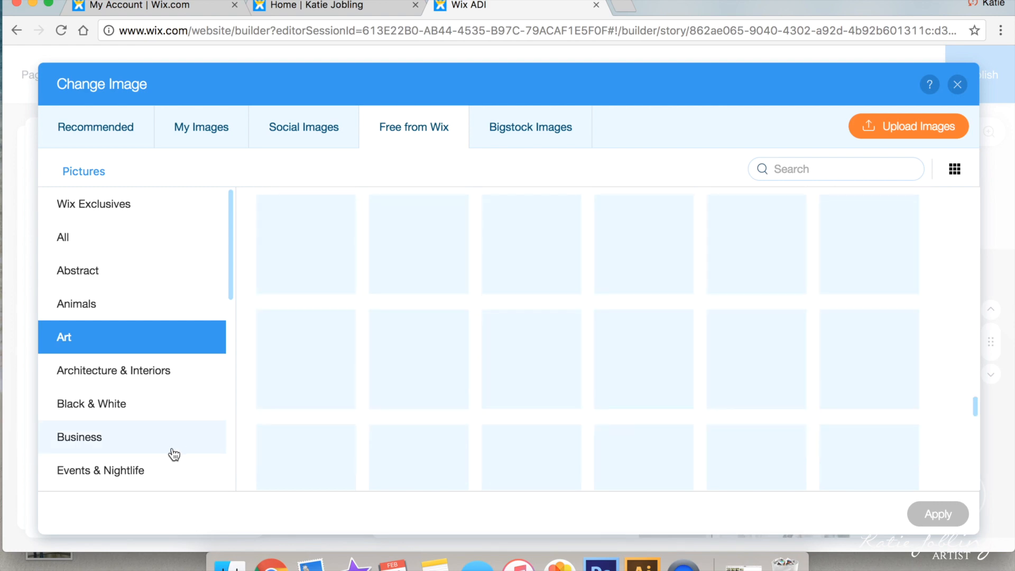
pyautogui.scroll(-3, 174, 454)
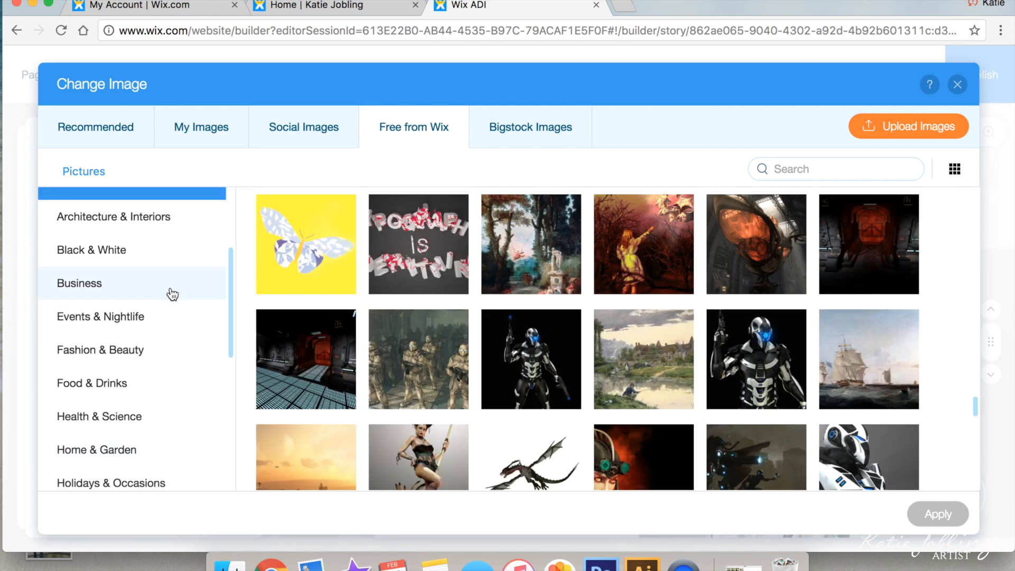
# Step: Pick the Paint Brushes picture and apply it to the Shipping & Delivery item
pyautogui.click(172, 295)
pyautogui.scroll(-2, 174, 383)
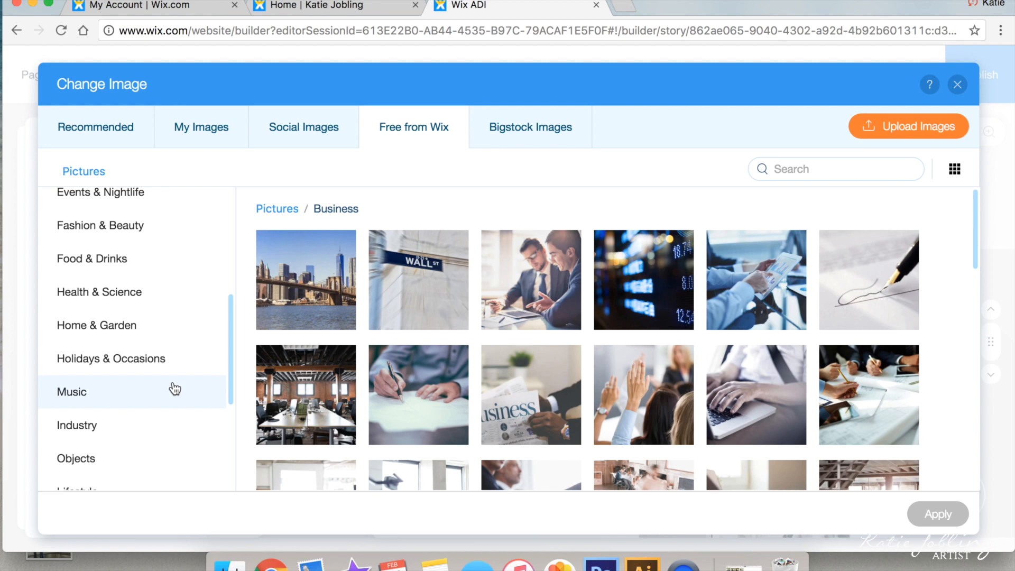
pyautogui.scroll(-1, 309, 438)
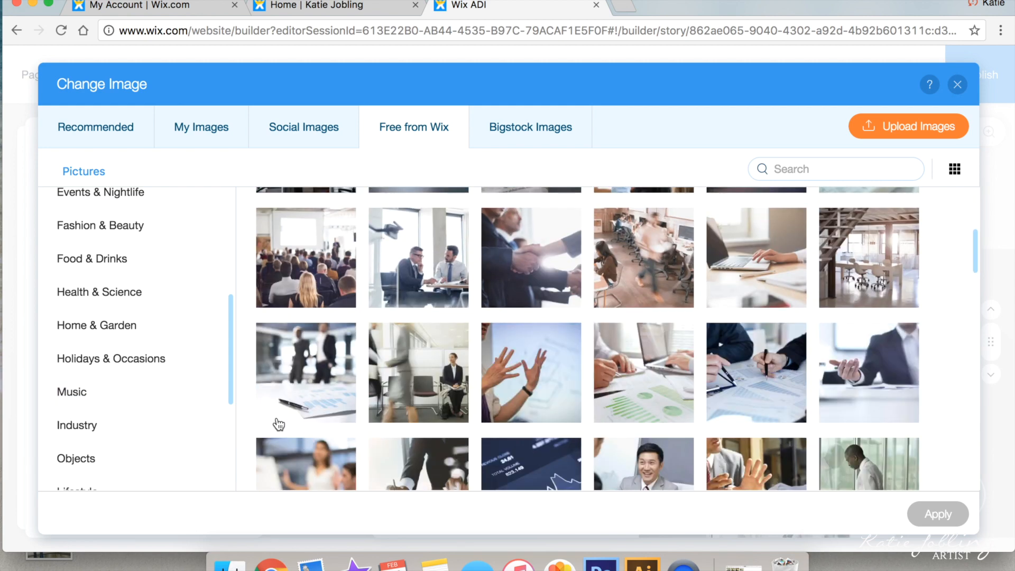
pyautogui.scroll(-5, 270, 451)
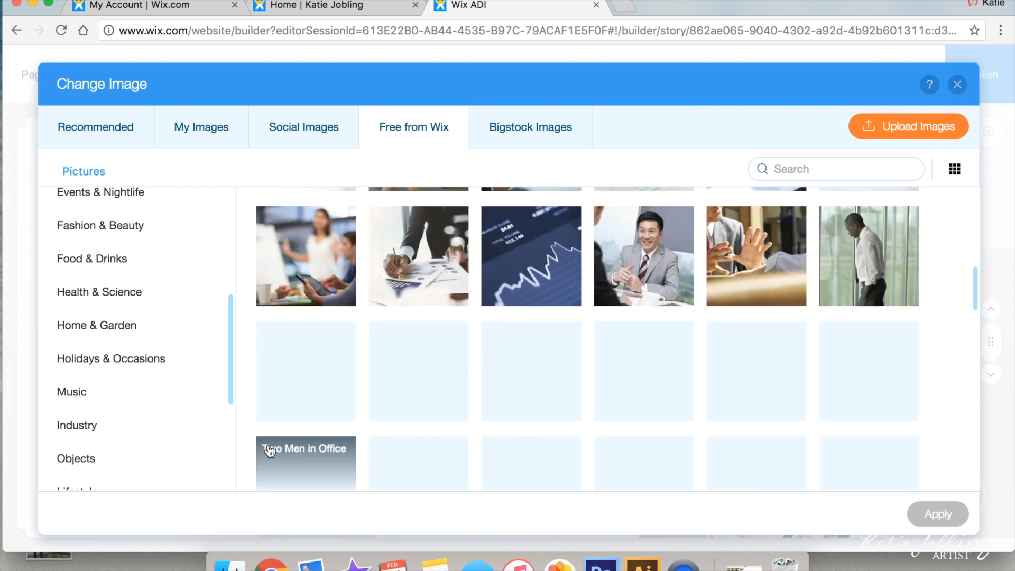
pyautogui.scroll(-8, 163, 458)
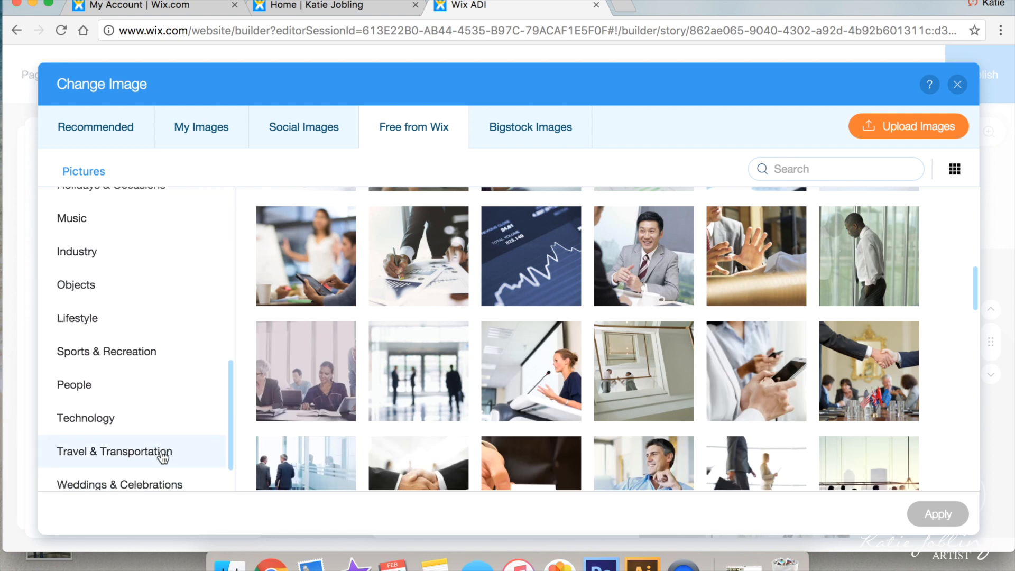
pyautogui.scroll(-2, 164, 458)
pyautogui.scroll(15, 163, 458)
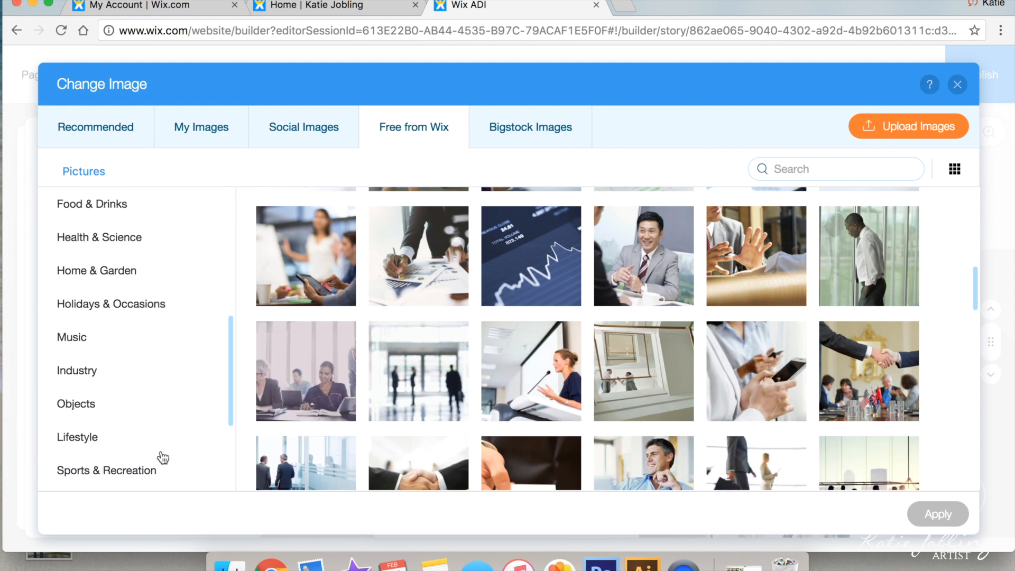
pyautogui.scroll(5, 163, 458)
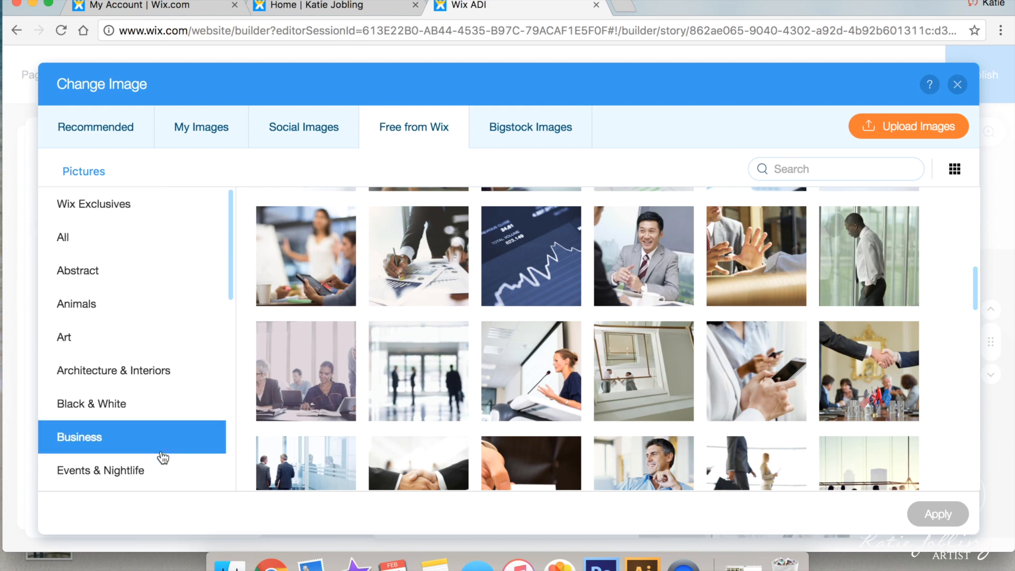
pyautogui.click(152, 369)
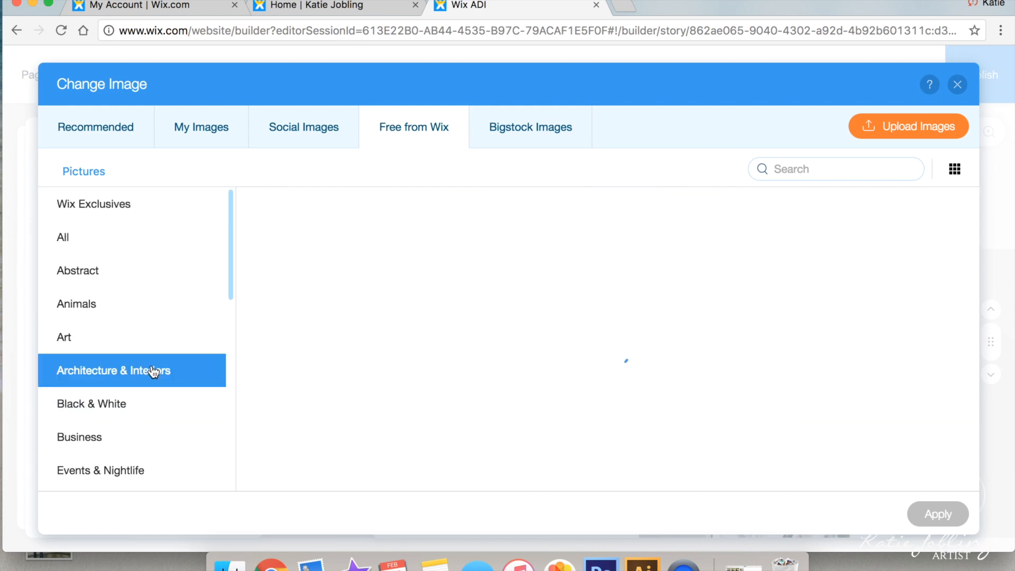
pyautogui.scroll(-5, 342, 411)
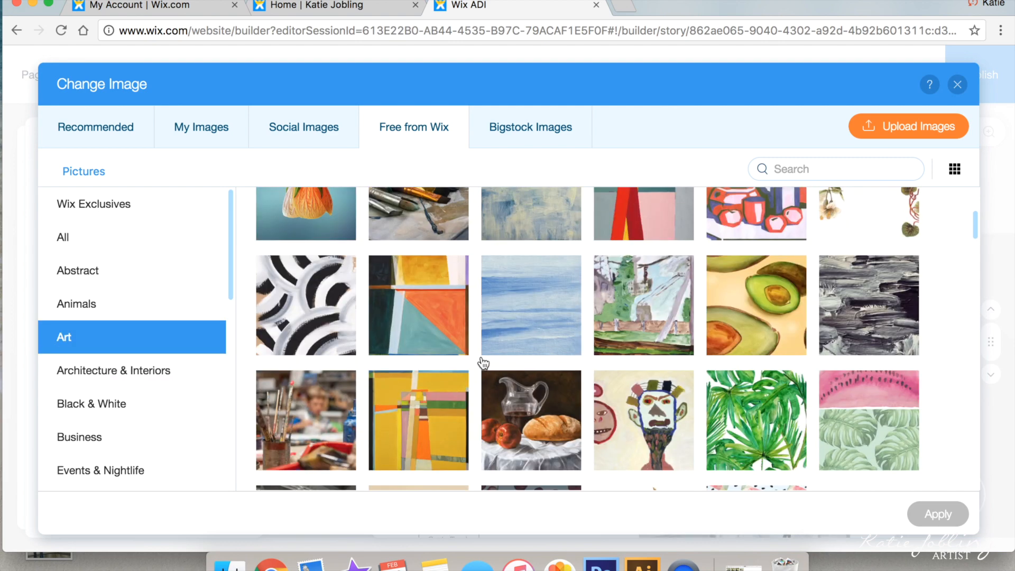
pyautogui.scroll(1, 481, 356)
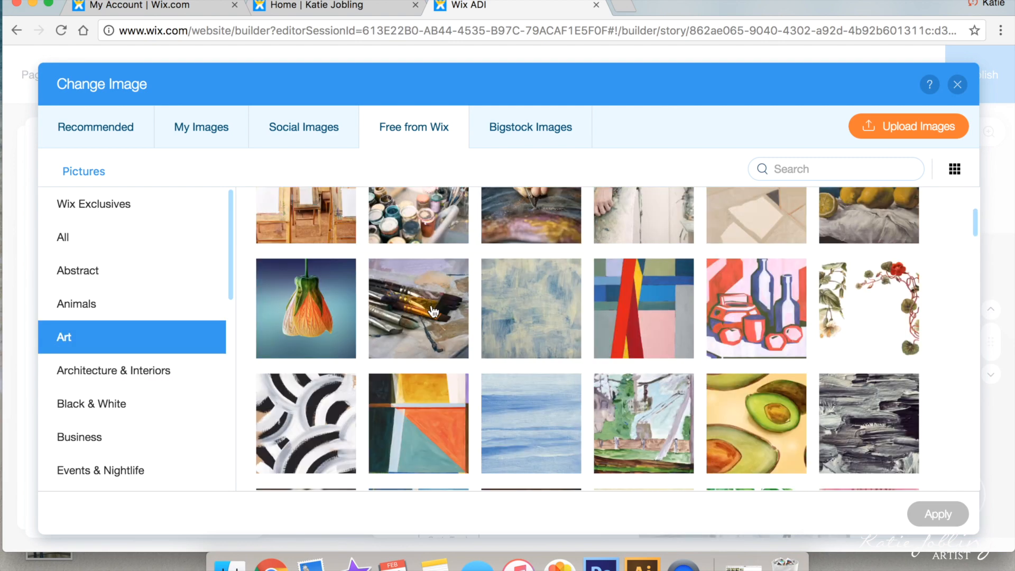
pyautogui.scroll(2, 437, 338)
pyautogui.click(426, 421)
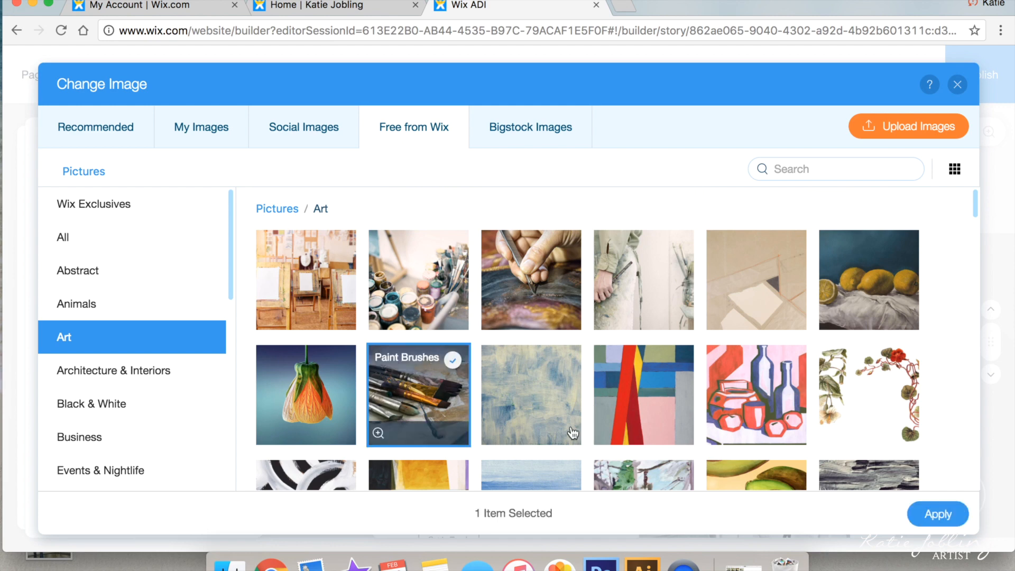
pyautogui.click(916, 522)
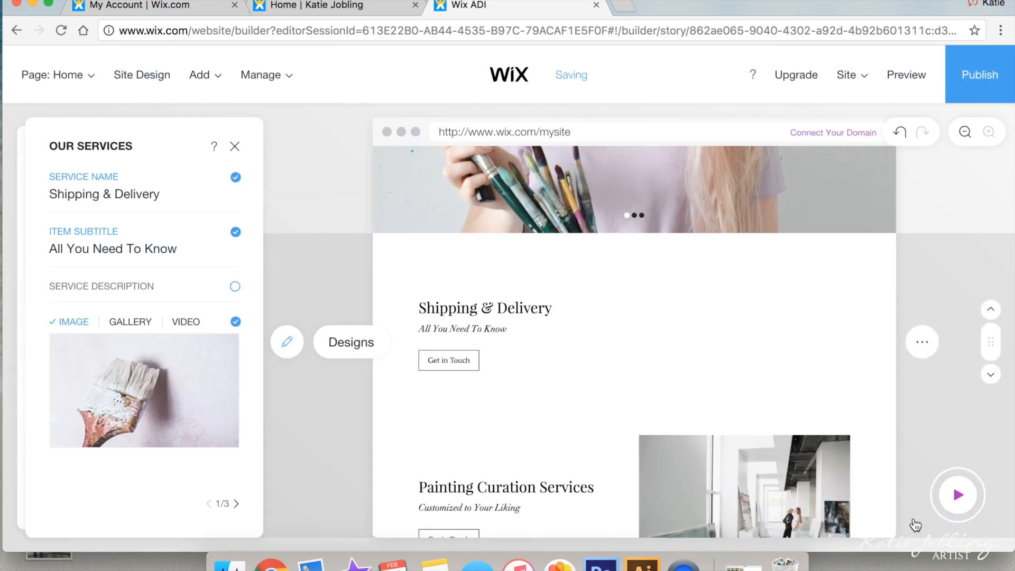
# Step: Relabel the Shipping & Delivery button 'Find Out More' and create its own page
pyautogui.scroll(-3, 133, 370)
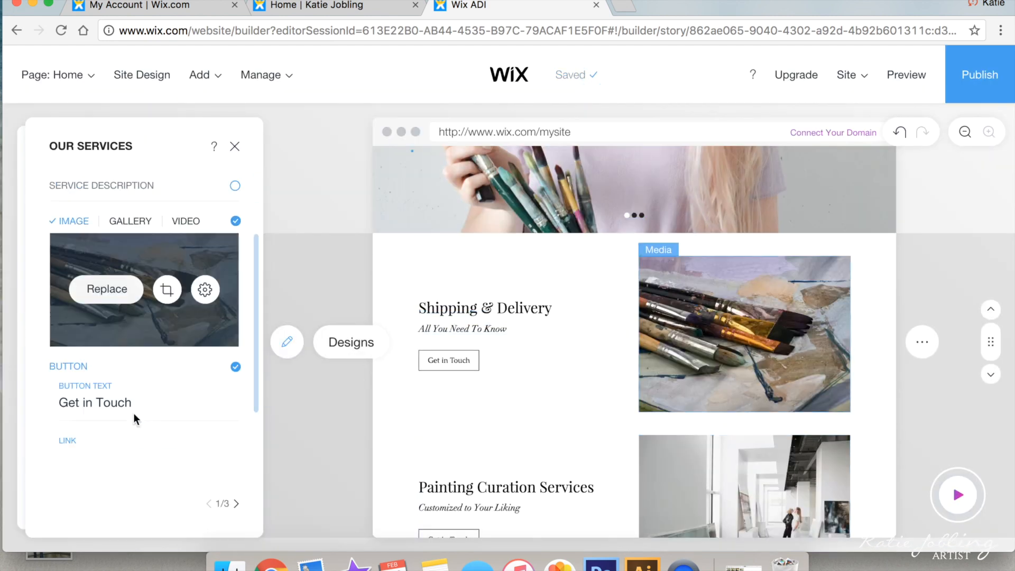
pyautogui.click(115, 340)
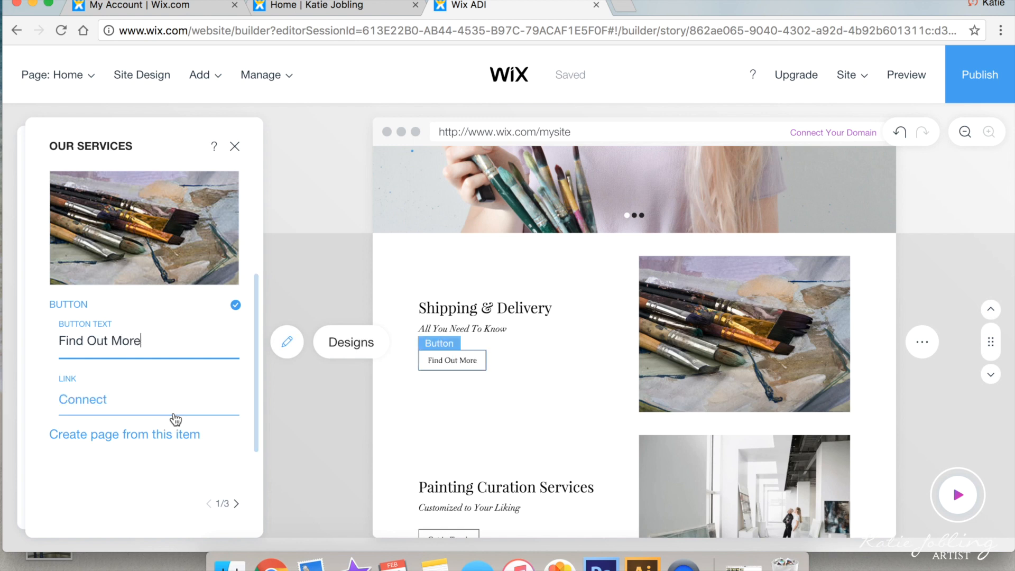
pyautogui.click(155, 439)
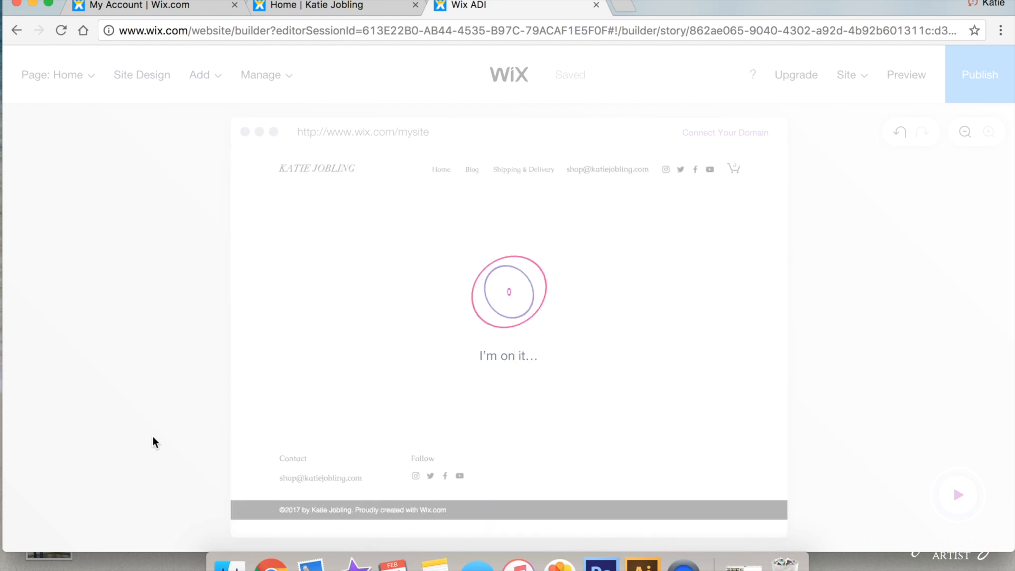
# Step: Rewrite the page description in first person, starting 'I try my upmost to', dropping its last sentence
pyautogui.scroll(2, 533, 460)
pyautogui.scroll(-2, 533, 460)
pyautogui.scroll(4, 533, 460)
pyautogui.scroll(-2, 534, 460)
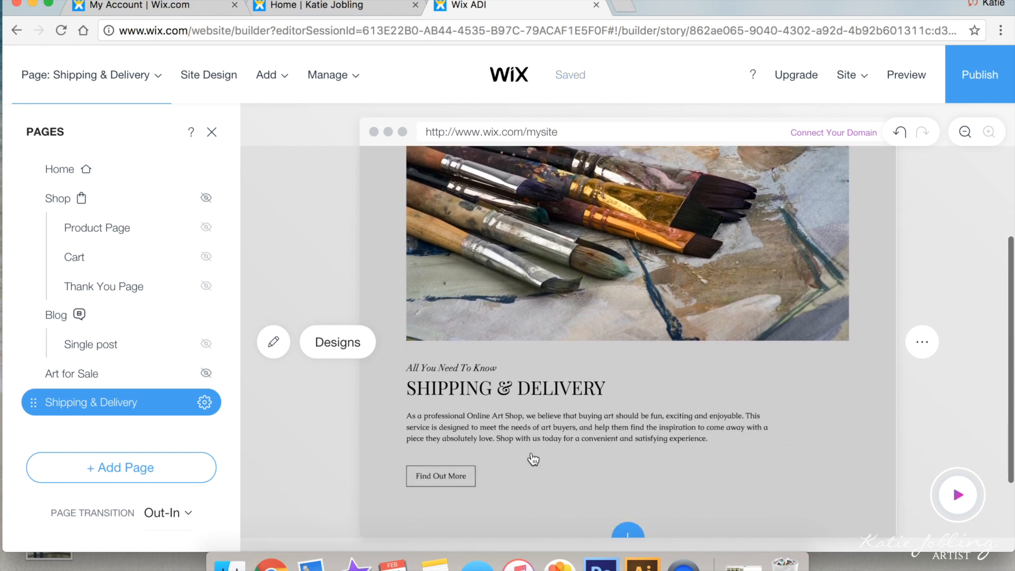
pyautogui.click(277, 345)
pyautogui.click(107, 324)
pyautogui.click(69, 308)
pyautogui.write('artist')
pyautogui.moveTo(70, 309)
pyautogui.mouseDown()
pyautogui.moveTo(71, 328)
pyautogui.moveTo(40, 308)
pyautogui.moveTo(191, 343)
pyautogui.mouseUp()
pyautogui.write('I')
pyautogui.scroll(-1, 113, 326)
pyautogui.write('I try my upmost to')
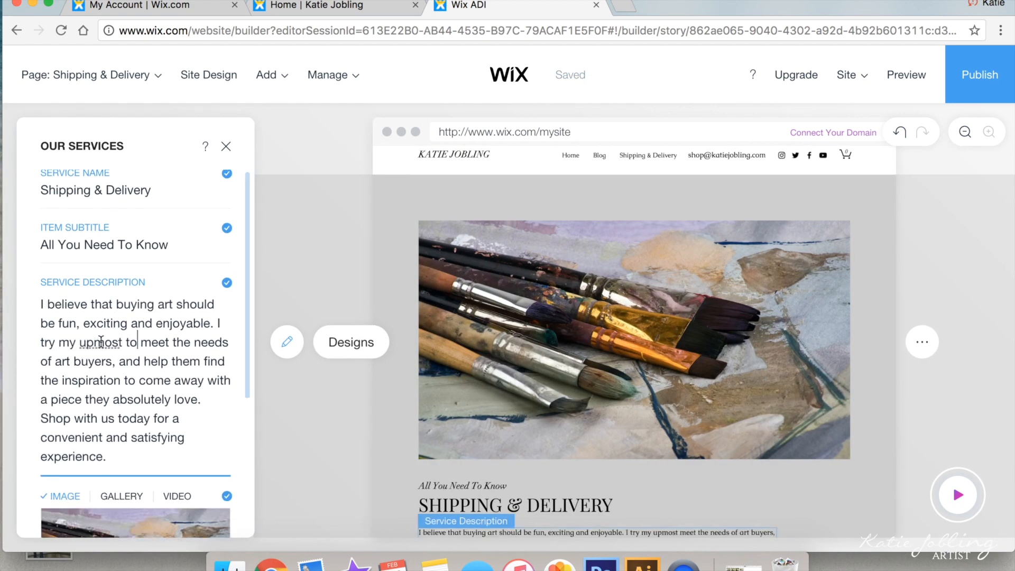
pyautogui.scroll(-1, 111, 445)
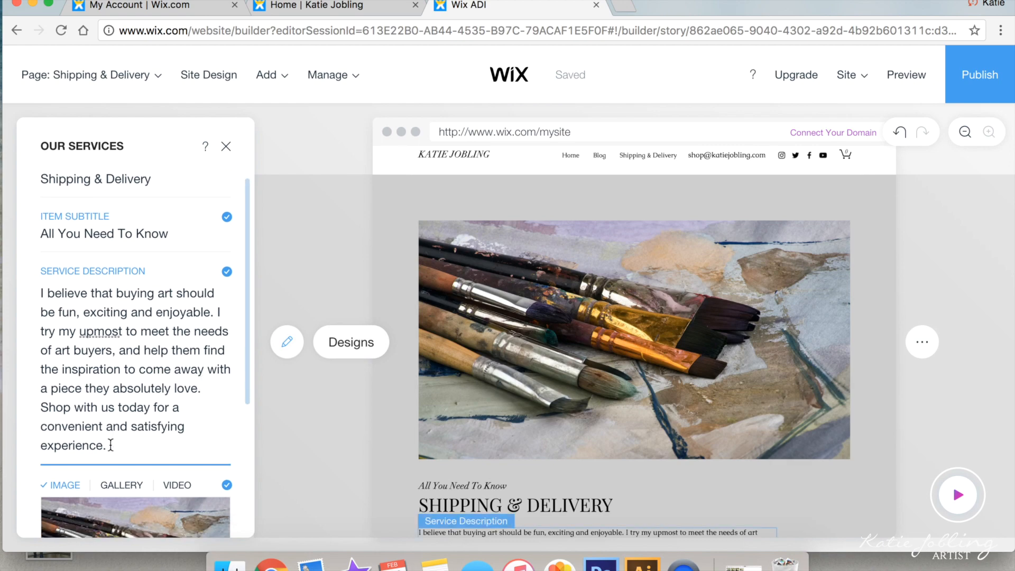
pyautogui.click(110, 445)
pyautogui.press('BackSpace')
pyautogui.press('BackSpace')
pyautogui.press('BackSpace')
pyautogui.press('BackSpace')
pyautogui.press('BackSpace')
pyautogui.press('BackSpace')
pyautogui.press('BackSpace')
pyautogui.press('BackSpace')
pyautogui.press('BackSpace')
pyautogui.press('BackSpace')
pyautogui.press('BackSpace')
pyautogui.press('BackSpace')
pyautogui.press('BackSpace')
pyautogui.press('BackSpace')
pyautogui.press('BackSpace')
pyautogui.press('BackSpace')
pyautogui.press('BackSpace')
pyautogui.press('BackSpace')
pyautogui.press('BackSpace')
pyautogui.press('BackSpace')
pyautogui.scroll(-4, 634, 344)
pyautogui.scroll(-2, 154, 449)
# Step: Remove the Find Out More button and apply the text-card-over-image layout
pyautogui.click(227, 509)
pyautogui.click(351, 342)
pyautogui.scroll(-3, 145, 448)
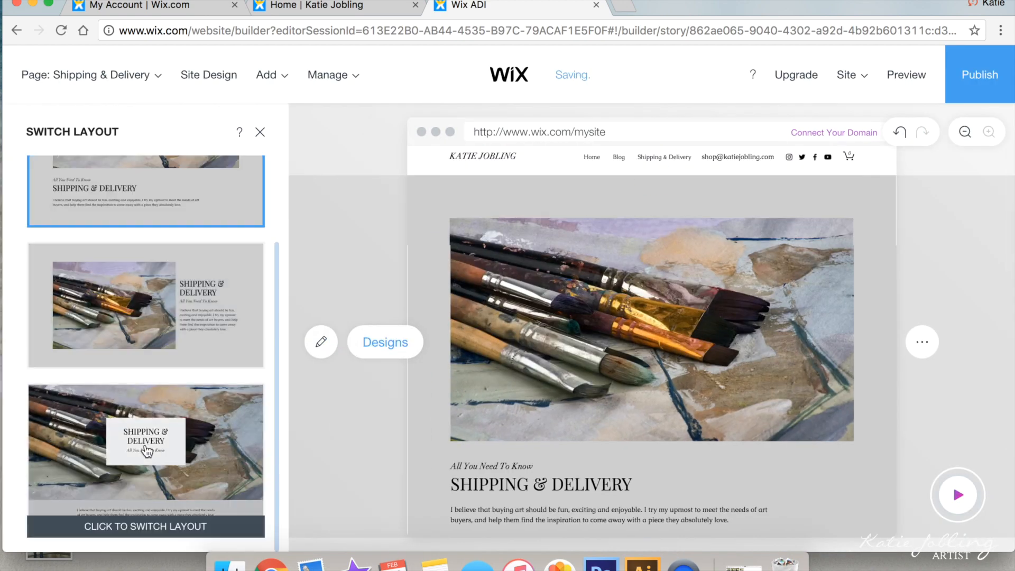
pyautogui.click(147, 451)
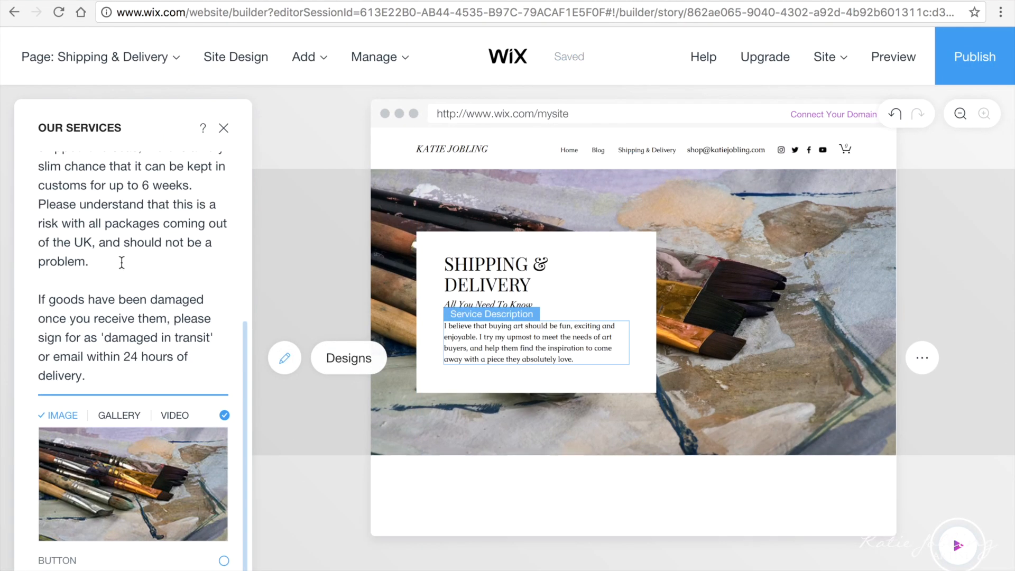
pyautogui.scroll(10, 125, 274)
pyautogui.scroll(-10, 132, 344)
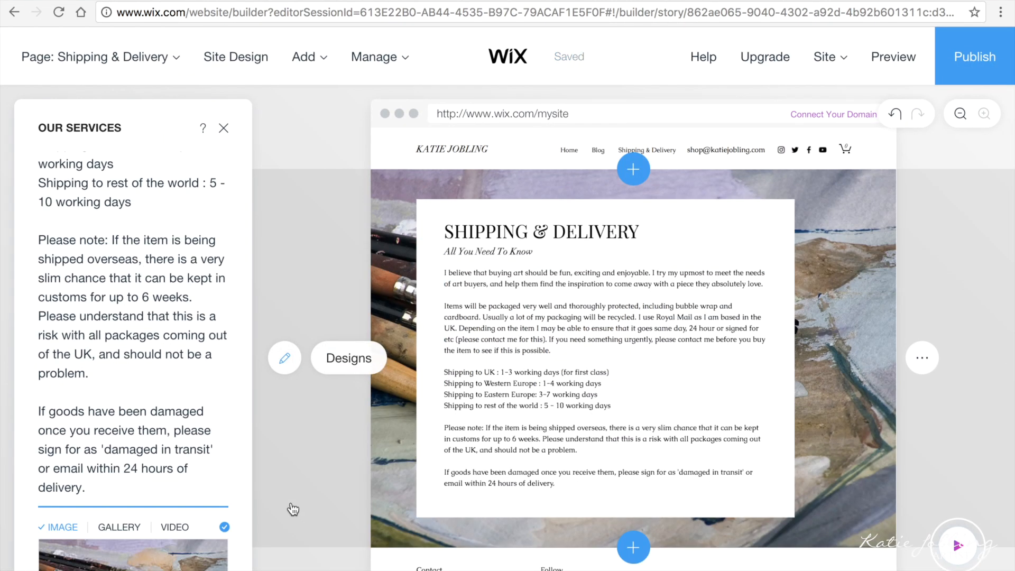
# Step: Finish the full shipping description text and return to the Home page
pyautogui.click(293, 509)
pyautogui.scroll(-3, 330, 481)
pyautogui.scroll(3, 331, 477)
pyautogui.click(922, 358)
pyautogui.click(224, 128)
pyautogui.click(339, 151)
pyautogui.click(100, 56)
pyautogui.click(74, 152)
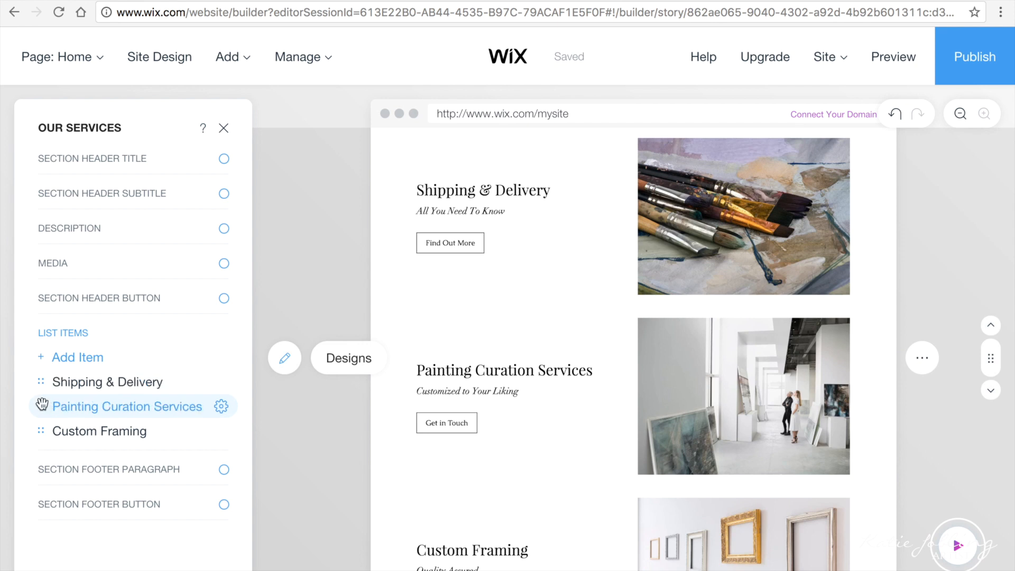
# Step: Move Painting Curation Services first, renamed Portfolio, subtitled 'My Recent Artwork', button 'See More'
pyautogui.moveTo(41, 392); pyautogui.dragTo(42, 376)
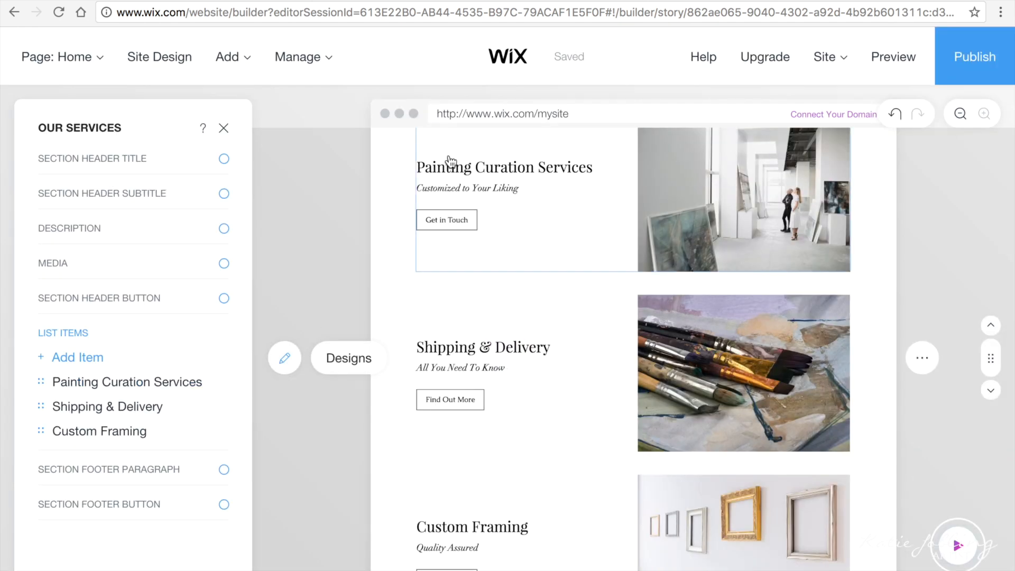
pyautogui.click(115, 385)
pyautogui.write('Portfolio')
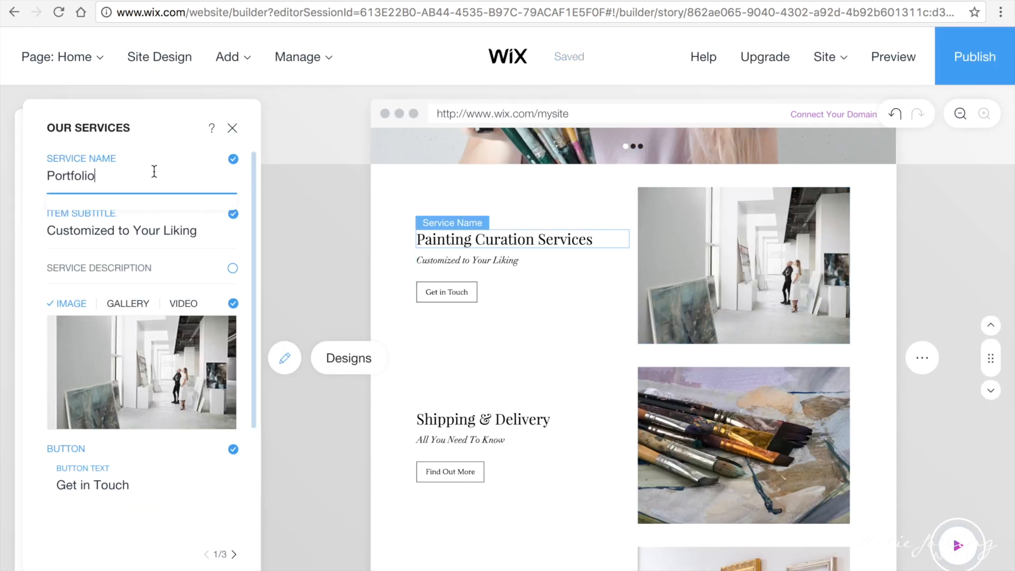
pyautogui.click(171, 232)
pyautogui.write('My Recent Artwork')
pyautogui.click(100, 499)
pyautogui.write('See More')
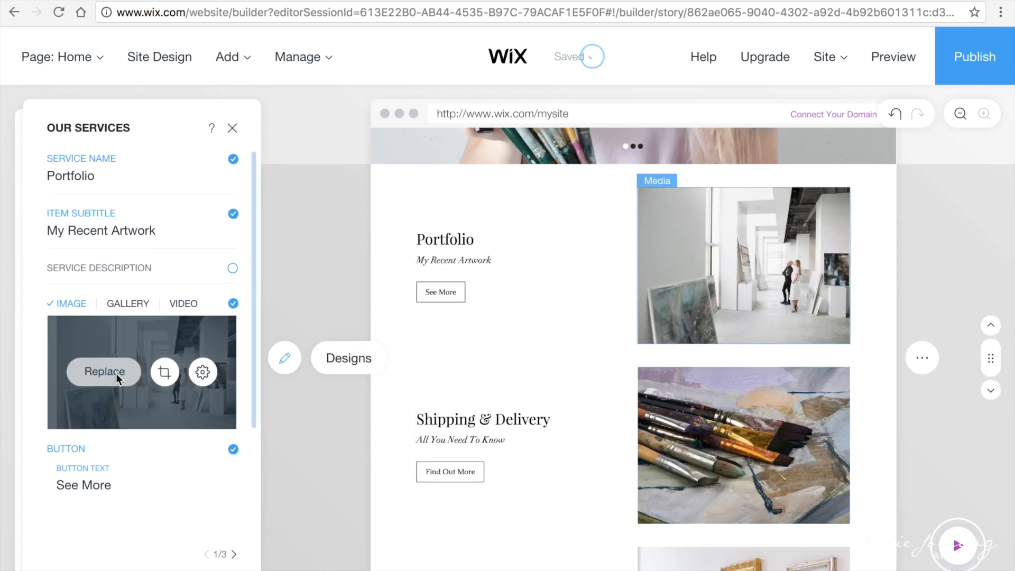
# Step: Give the Portfolio item a sea painting image and create a Portfolio page from it
pyautogui.click(116, 373)
pyautogui.click(787, 376)
pyautogui.click(938, 561)
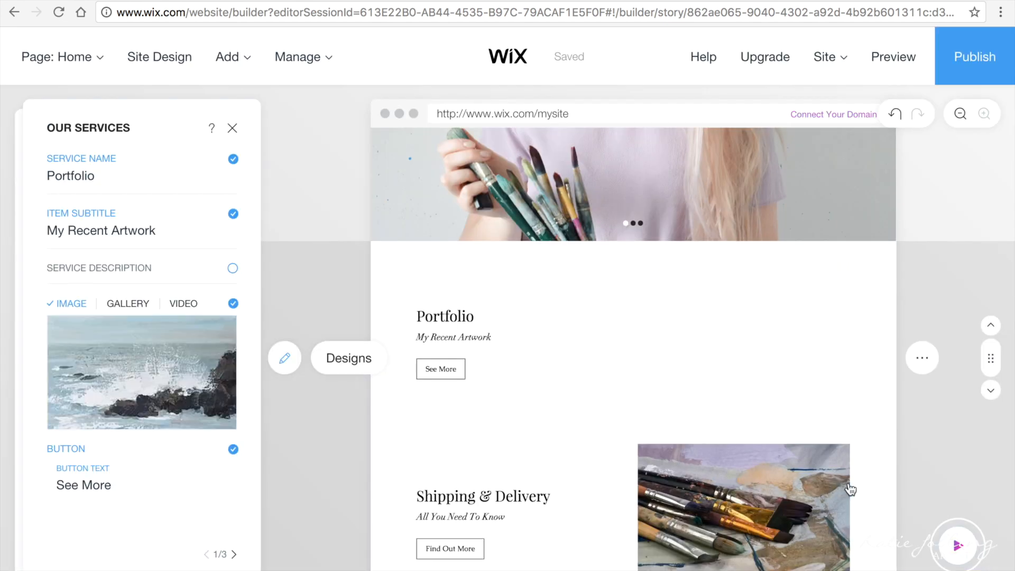
pyautogui.scroll(-2, 129, 452)
pyautogui.click(126, 487)
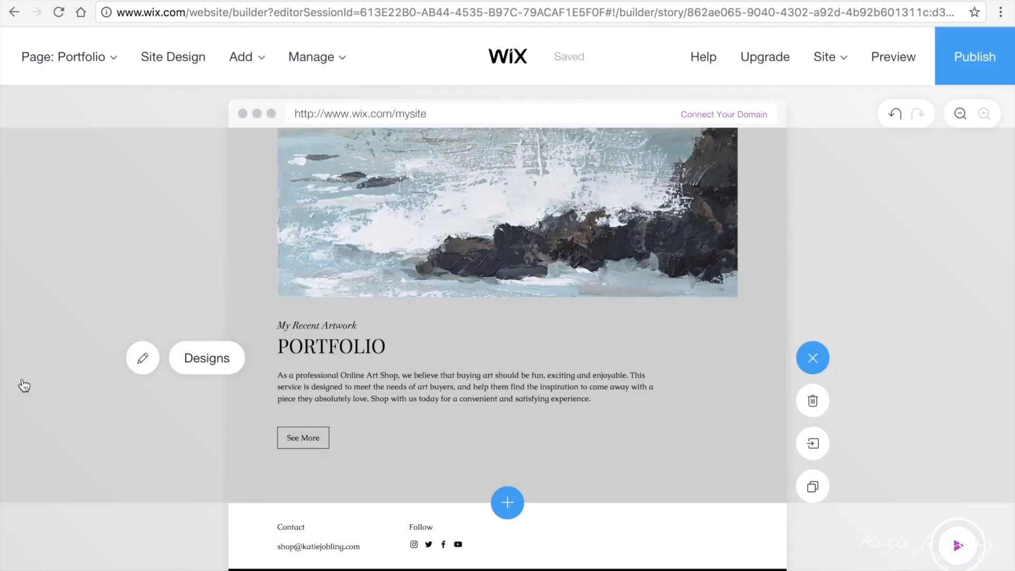
pyautogui.click(151, 359)
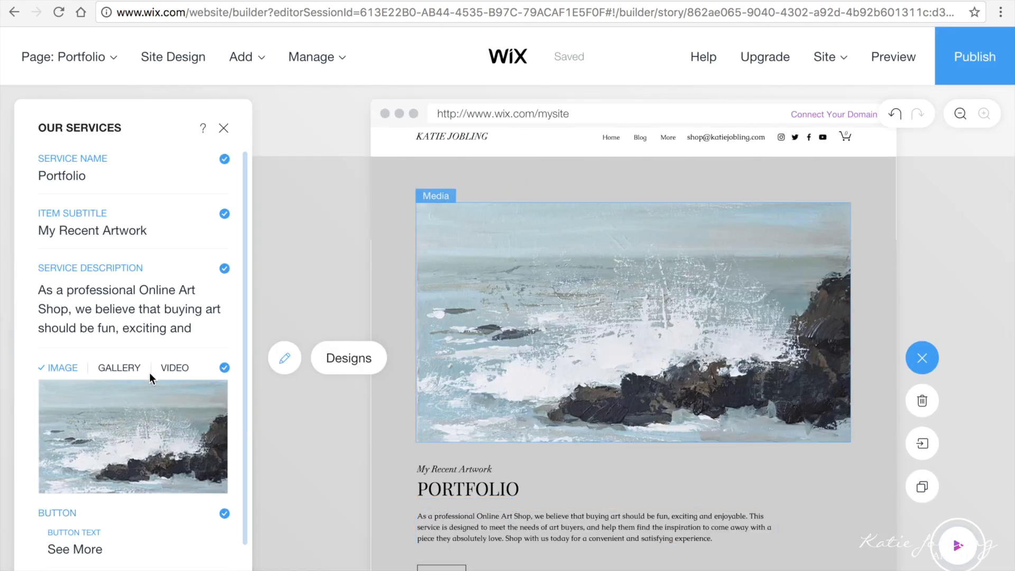
# Step: Switch the Portfolio media to a gallery and add three sea paintings, including DSC_0009.jpg
pyautogui.click(119, 366)
pyautogui.moveTo(142, 436)
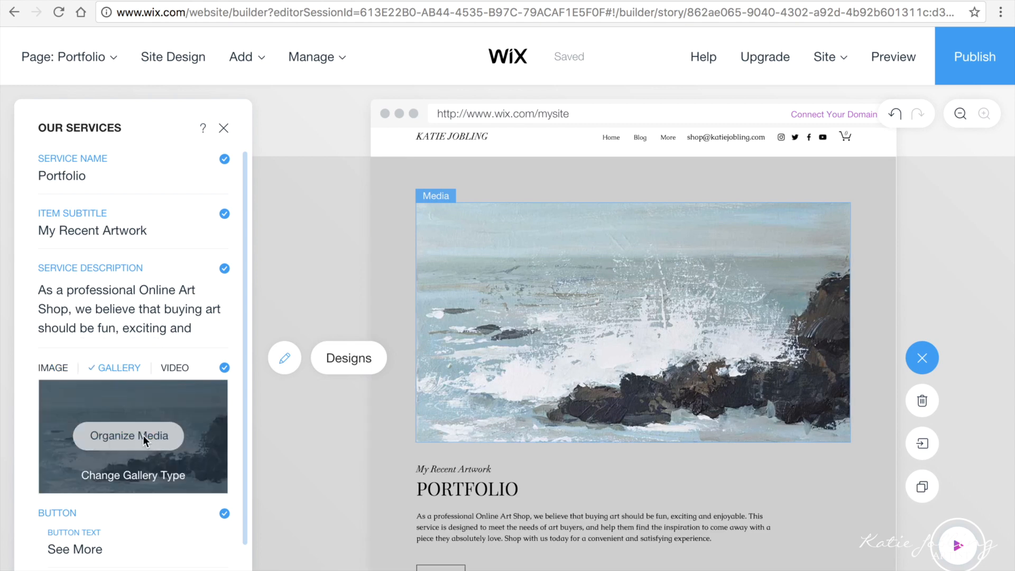
pyautogui.click(143, 436)
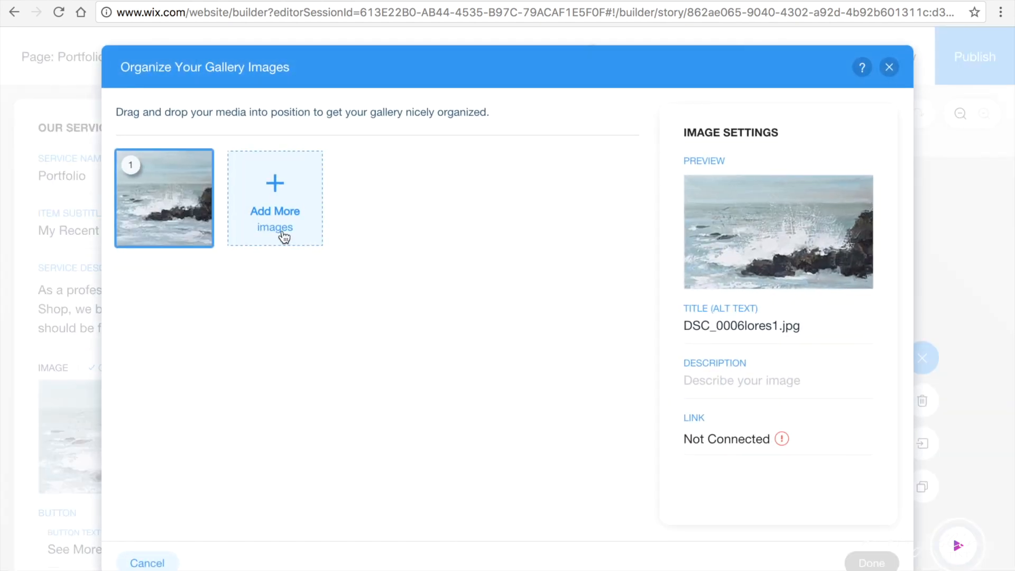
pyautogui.click(282, 231)
pyautogui.click(245, 410)
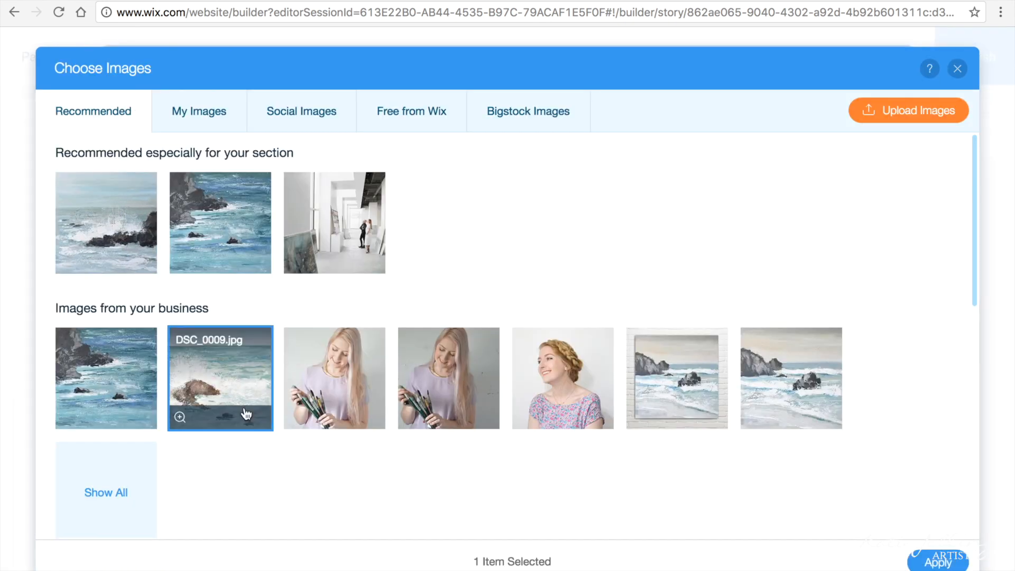
pyautogui.click(233, 253)
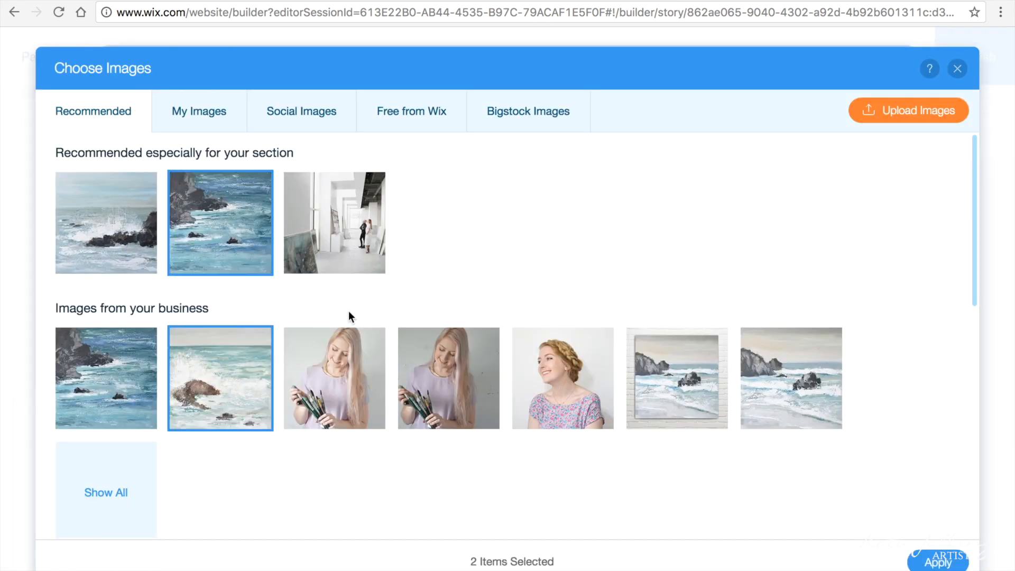
pyautogui.click(800, 392)
pyautogui.click(938, 560)
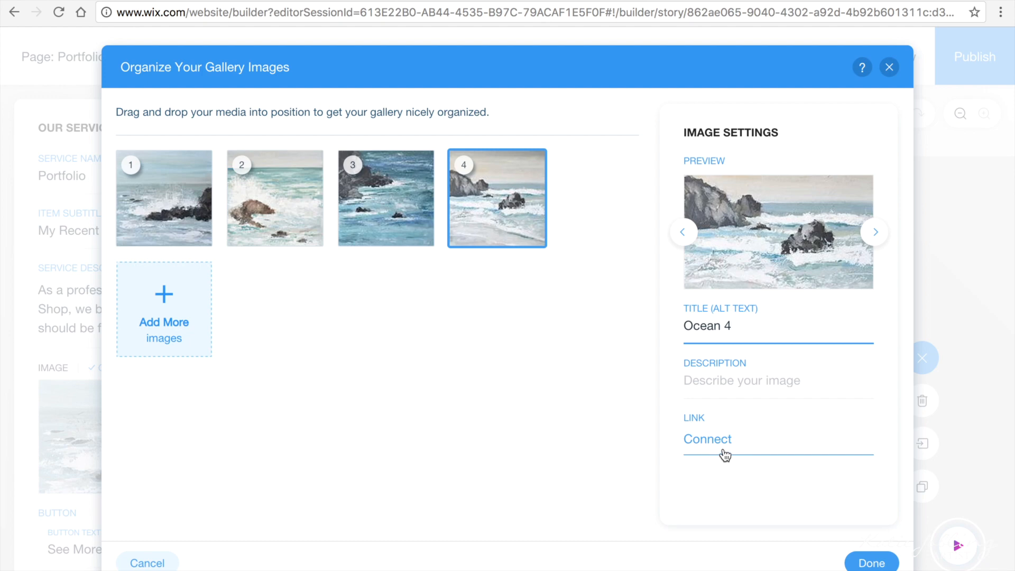
pyautogui.click(877, 564)
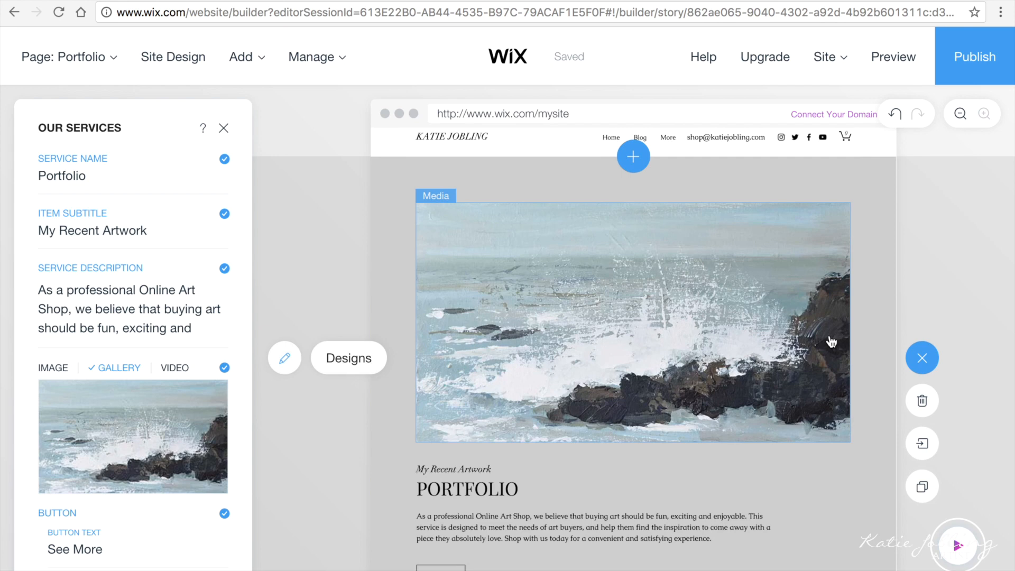
pyautogui.scroll(-3, 824, 460)
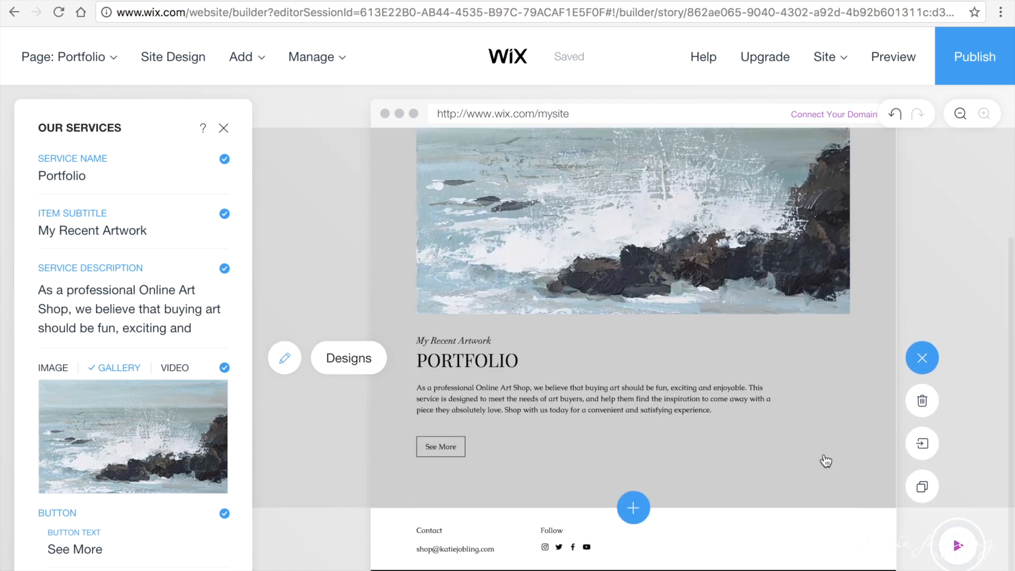
pyautogui.click(79, 330)
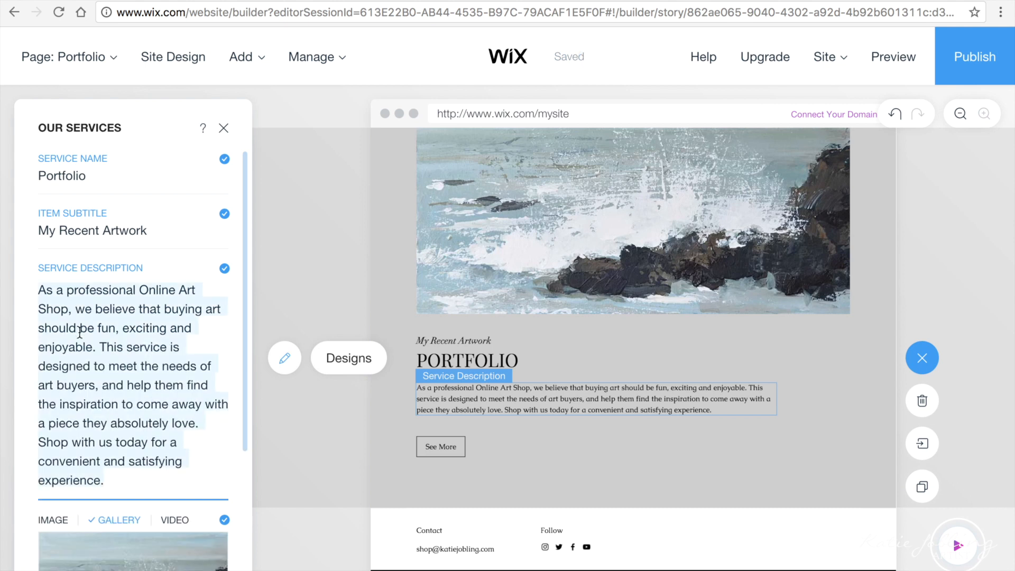
# Step: Write the Portfolio description: all work is for sale via the Etsy shop or by email
pyautogui.write('All')
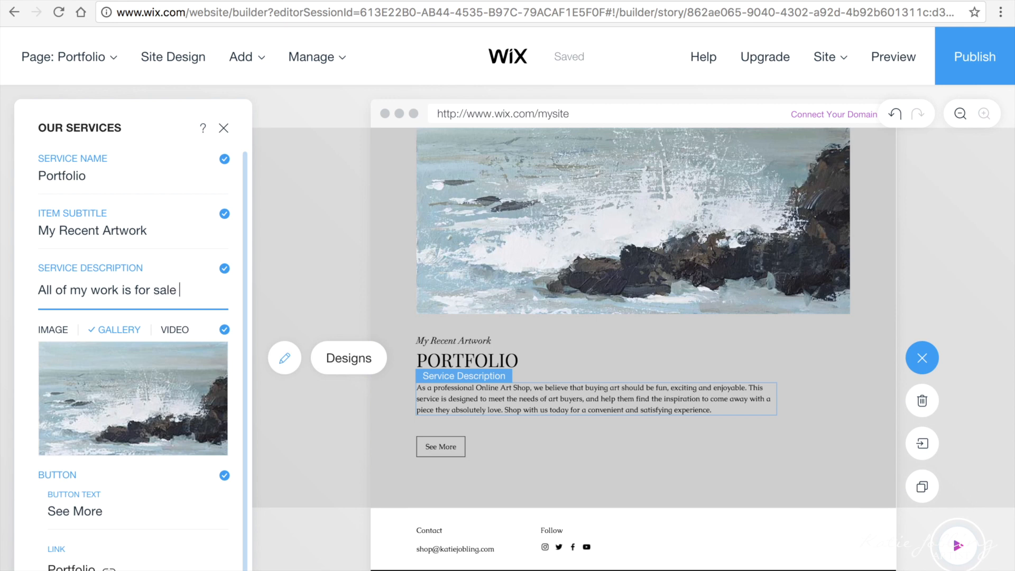
pyautogui.write('of my work is for sale and you can ')
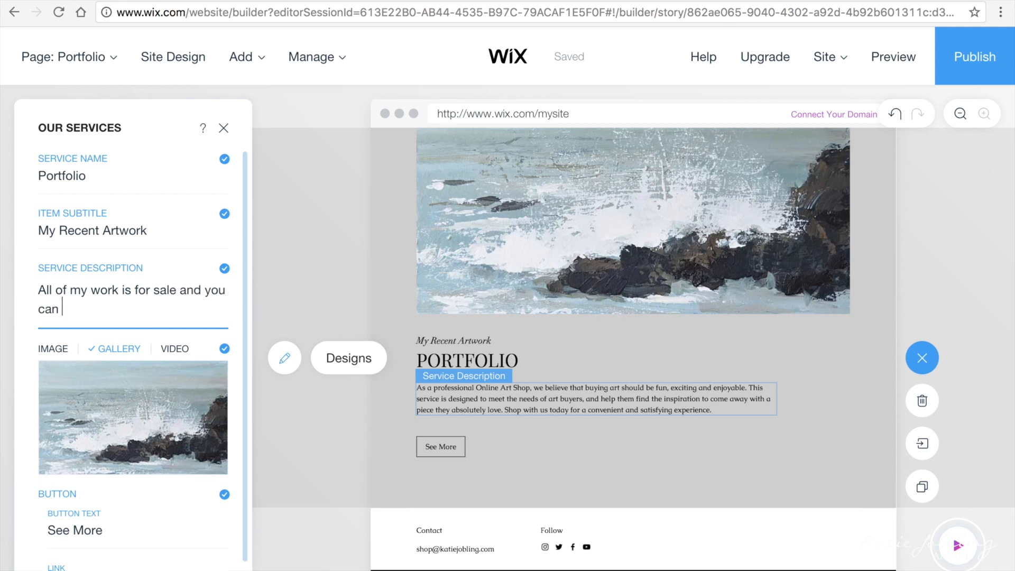
pyautogui.write('purc')
pyautogui.hotkey('ctrl', 'z')
pyautogui.write('All of my work is for sale and you can purcahs')
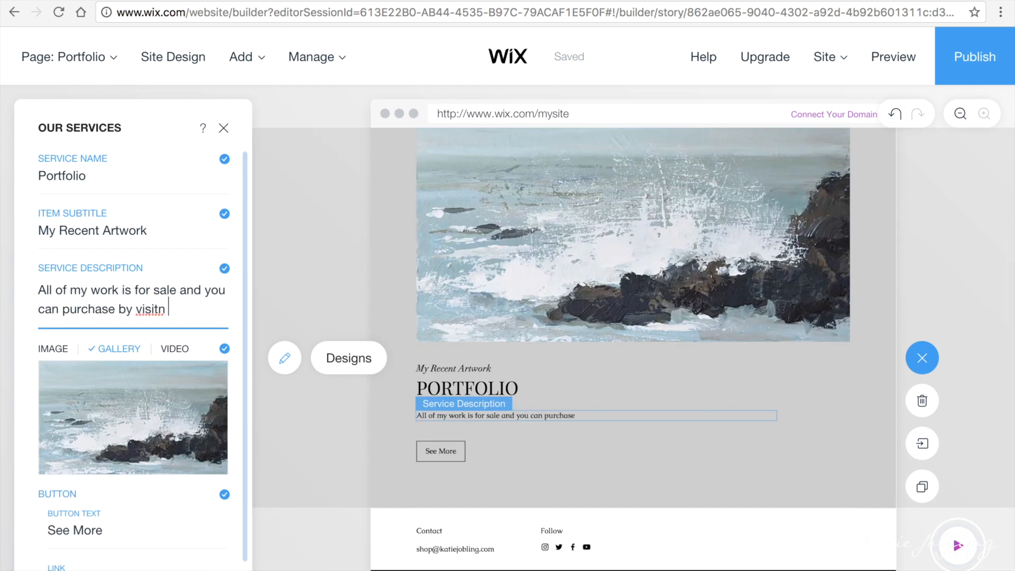
pyautogui.press('BackSpace')
pyautogui.press('BackSpace')
pyautogui.write('ing my Etsy shop or emailing me at ****@*********.com')
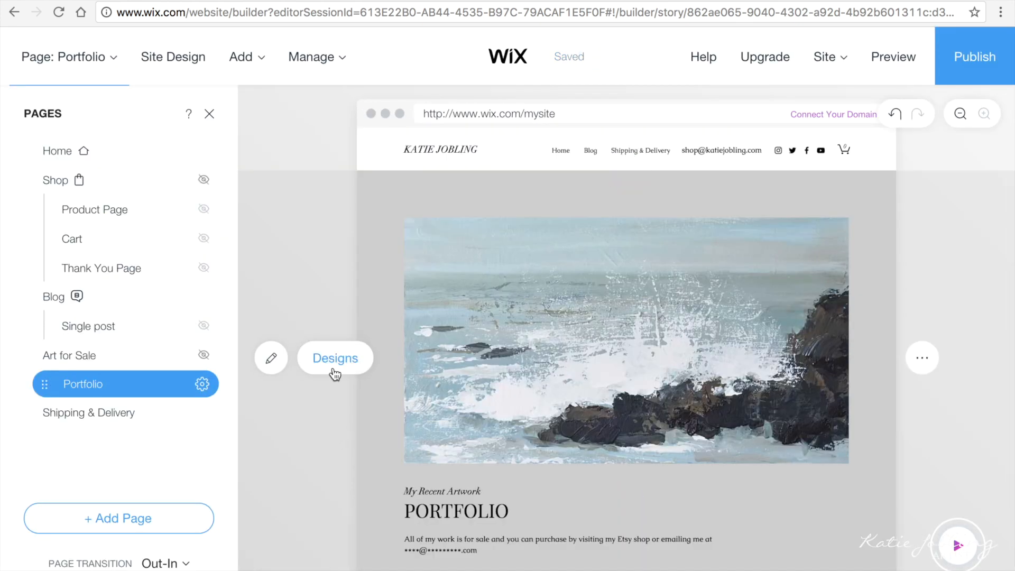
# Step: Apply the Portfolio layout with text above a grid gallery
pyautogui.click(336, 367)
pyautogui.scroll(-15, 166, 480)
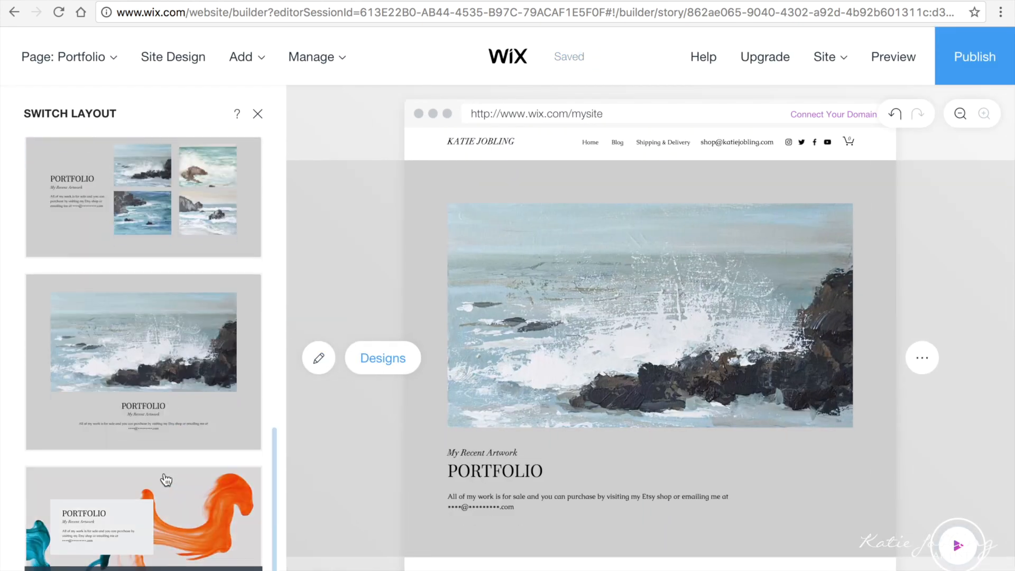
pyautogui.scroll(-10, 166, 479)
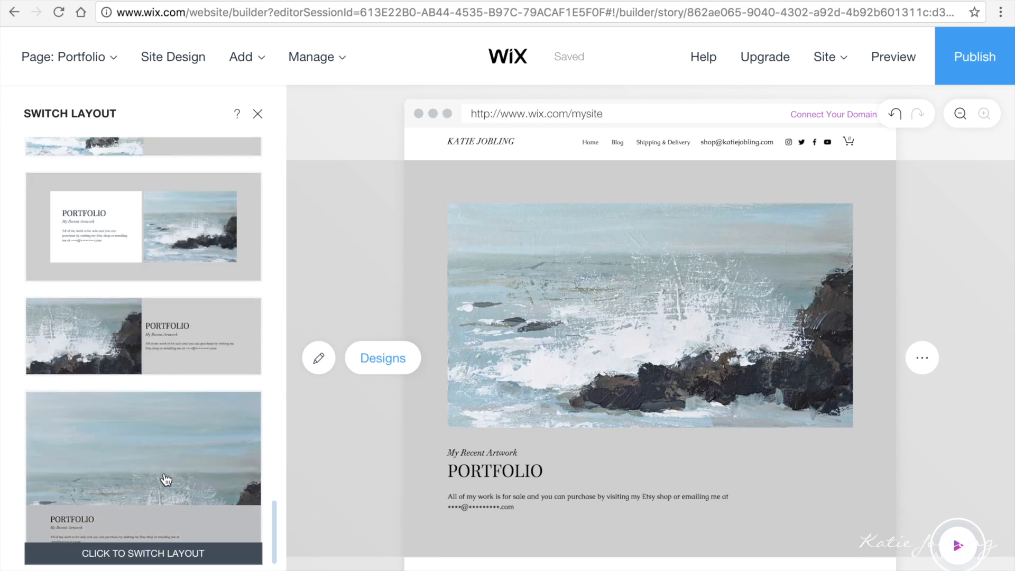
pyautogui.scroll(-8, 166, 480)
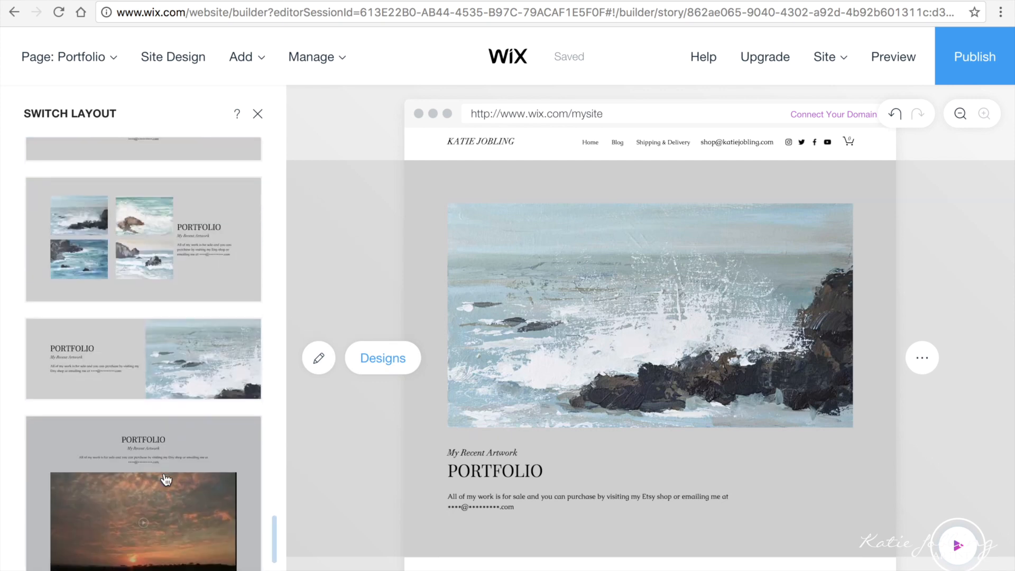
pyautogui.click(144, 302)
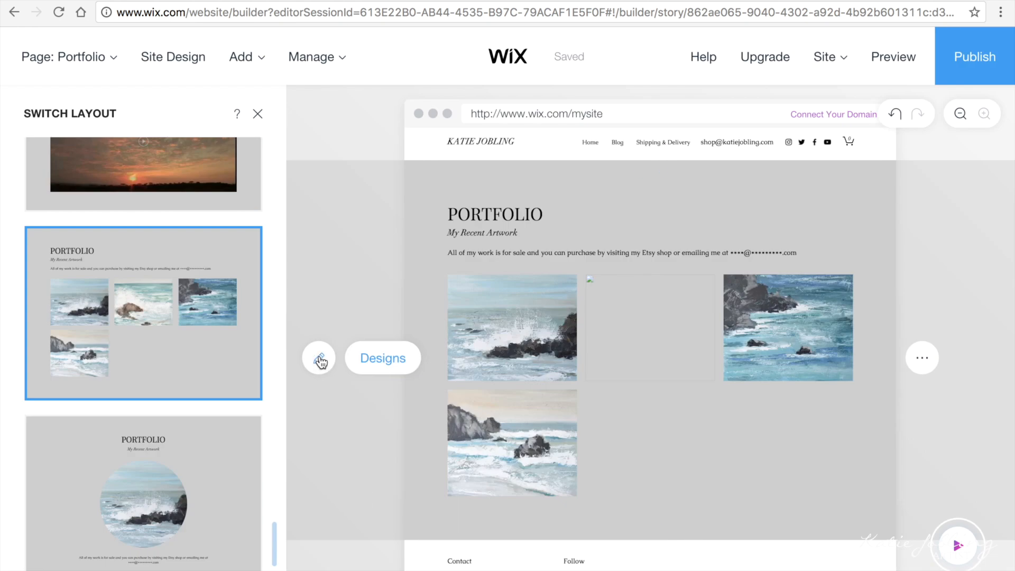
pyautogui.click(319, 361)
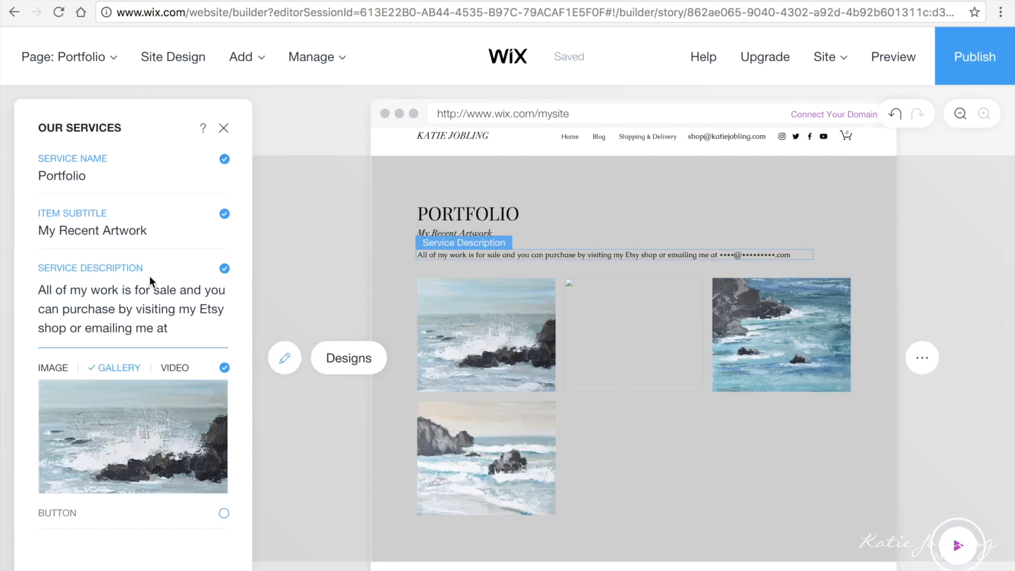
pyautogui.click(324, 256)
pyautogui.click(510, 351)
# Step: Set the Portfolio gallery style to a two-column grid
pyautogui.click(151, 442)
pyautogui.click(872, 562)
pyautogui.click(134, 474)
pyautogui.scroll(-7, 333, 429)
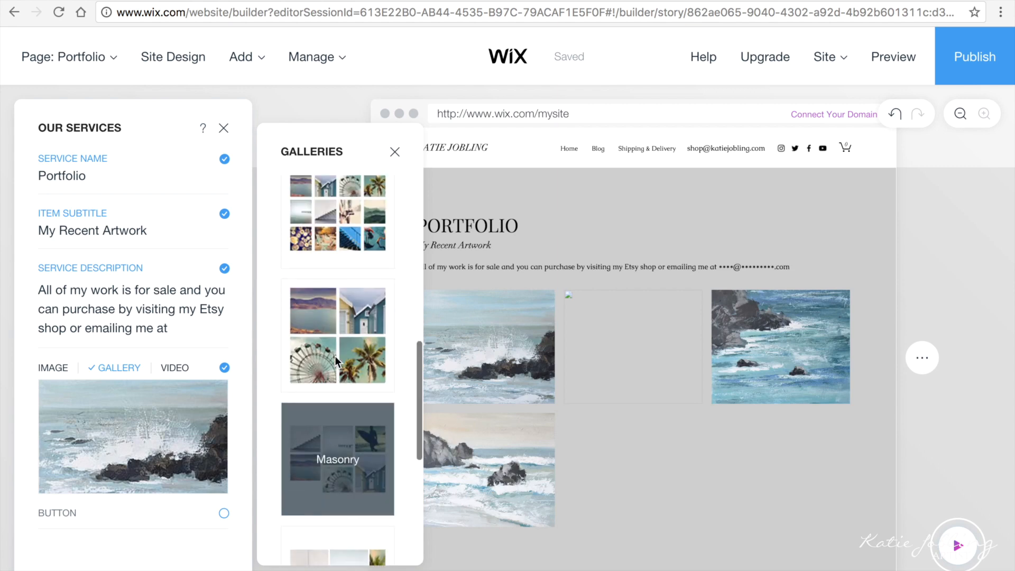
pyautogui.click(336, 358)
pyautogui.scroll(-3, 335, 507)
pyautogui.scroll(5, 337, 511)
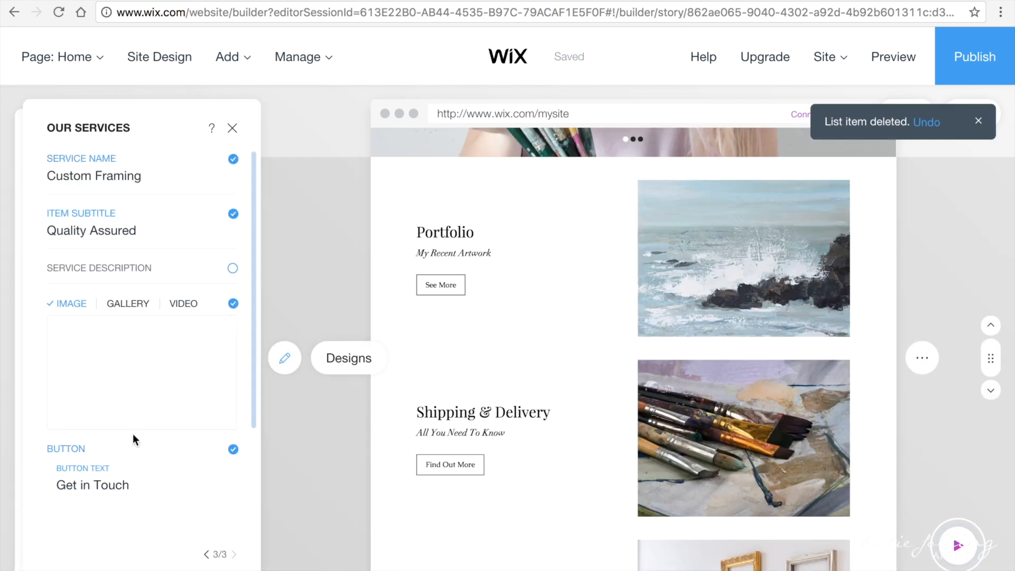
# Step: Make the last service item FAQ, subtitled 'Not sure on something?', with the free Art 'Paints' photo
pyautogui.write('FAQ')
pyautogui.click(106, 238)
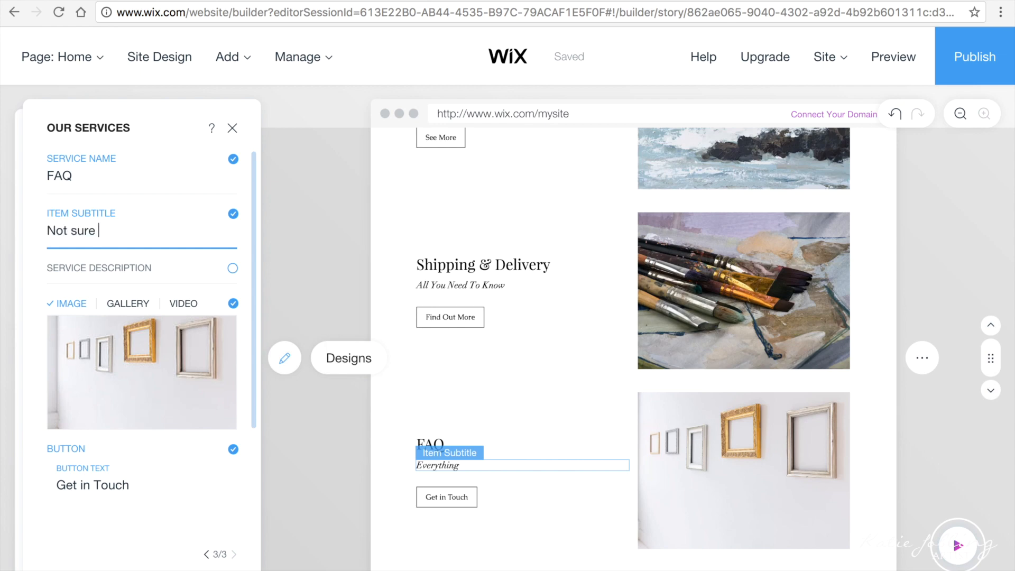
pyautogui.moveTo(107, 351)
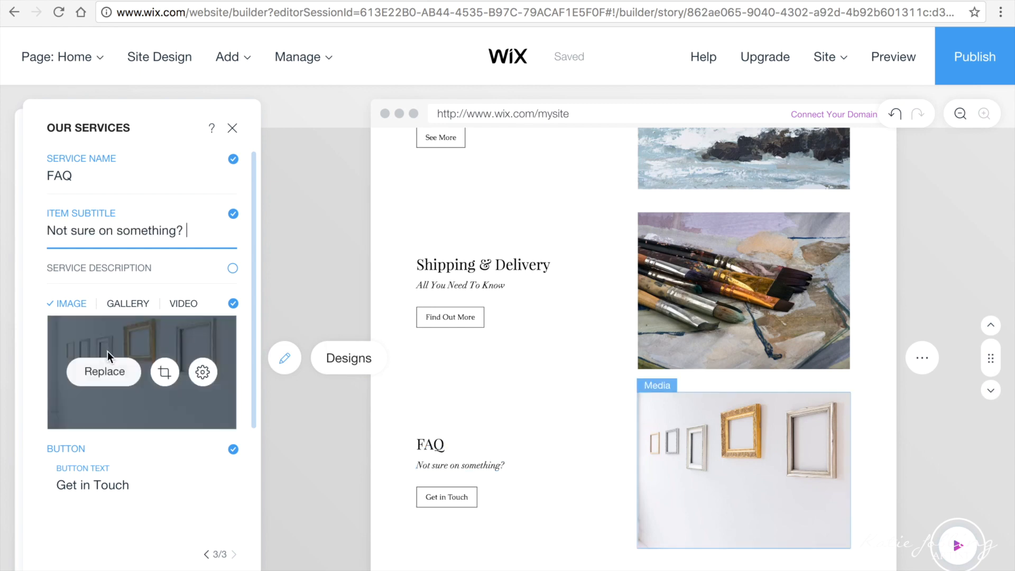
pyautogui.click(104, 371)
pyautogui.scroll(-10, 329, 387)
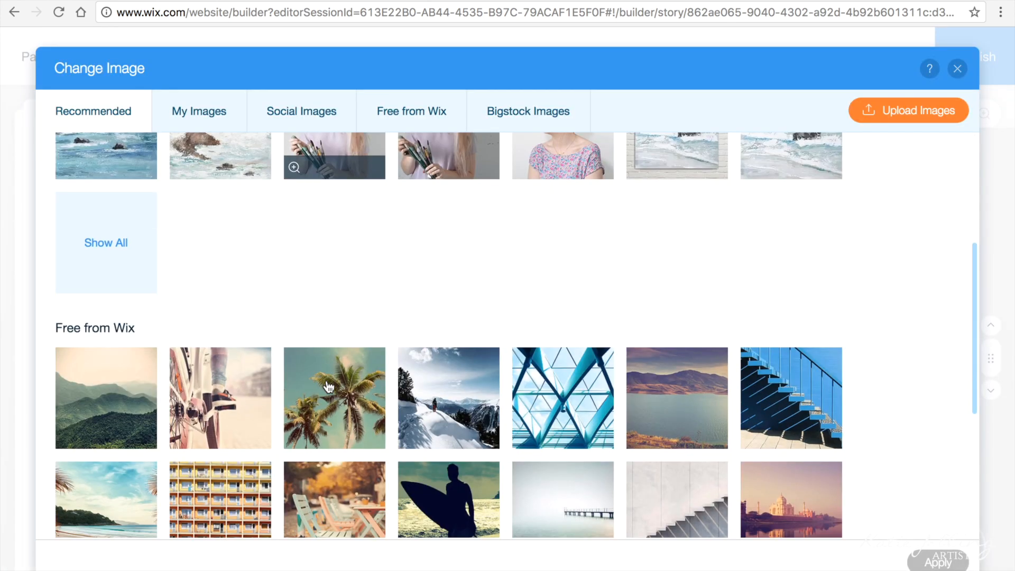
pyautogui.scroll(10, 329, 387)
pyautogui.click(205, 111)
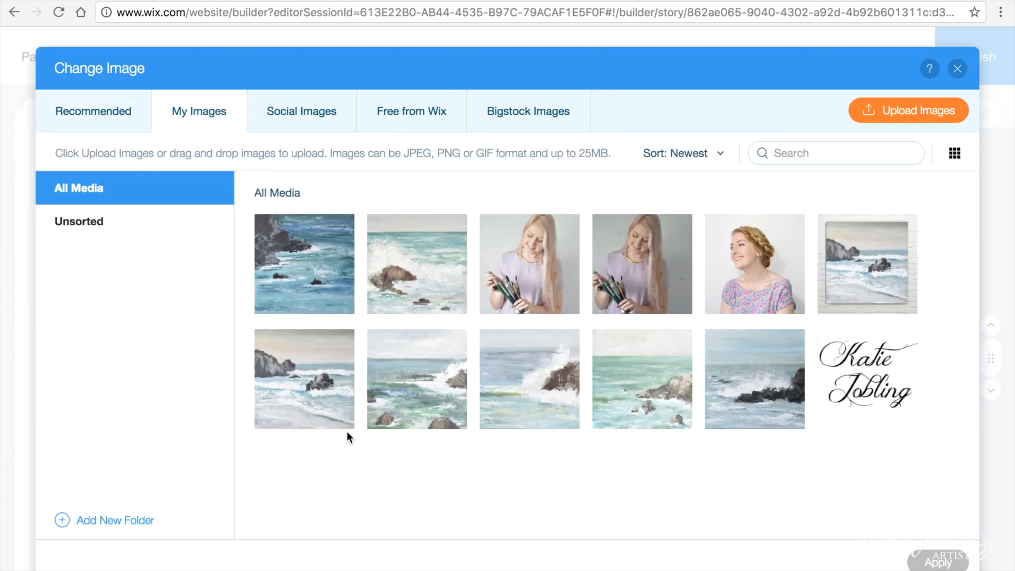
pyautogui.click(410, 111)
pyautogui.click(214, 321)
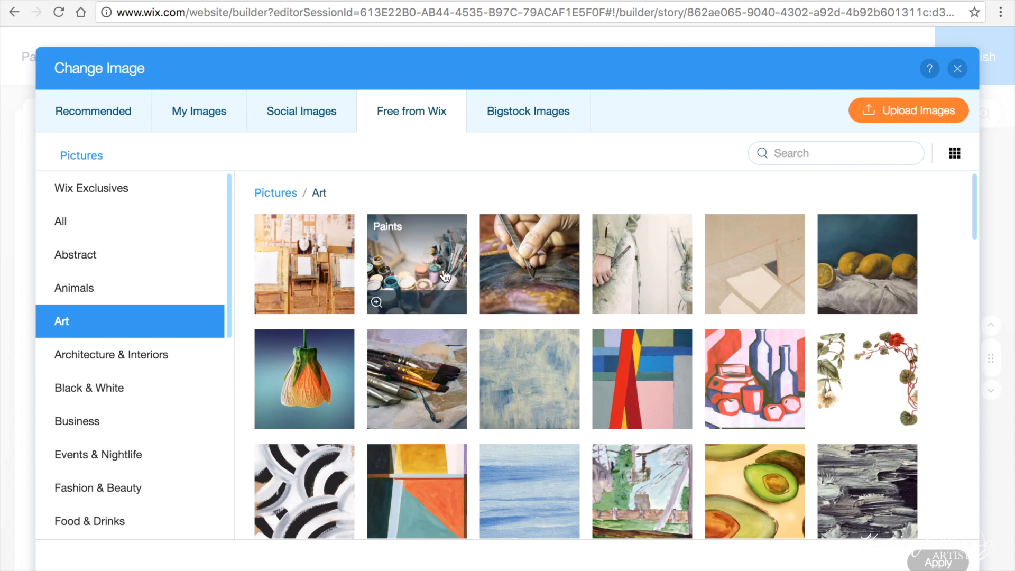
pyautogui.click(443, 274)
pyautogui.click(938, 561)
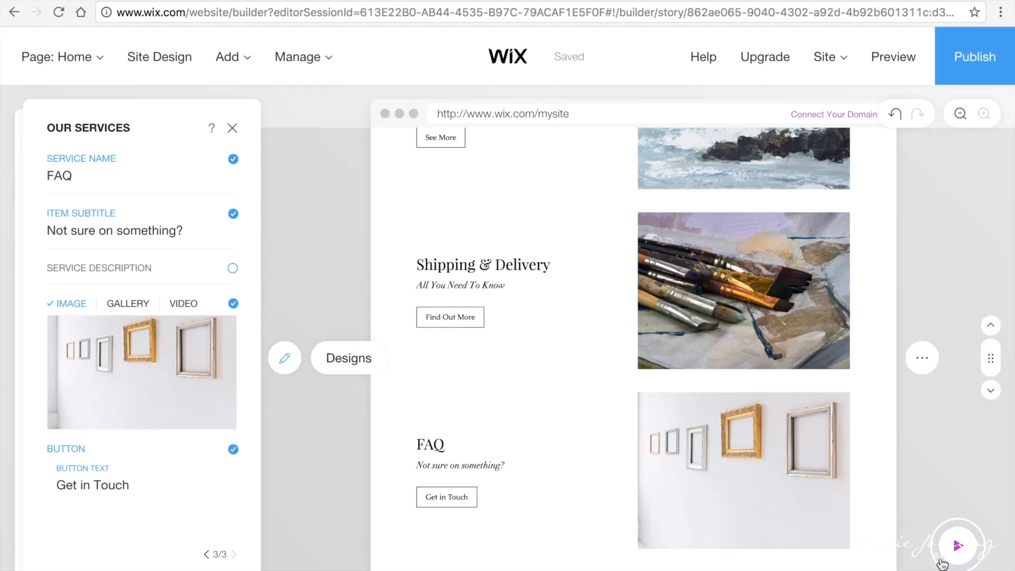
pyautogui.scroll(-6, 309, 503)
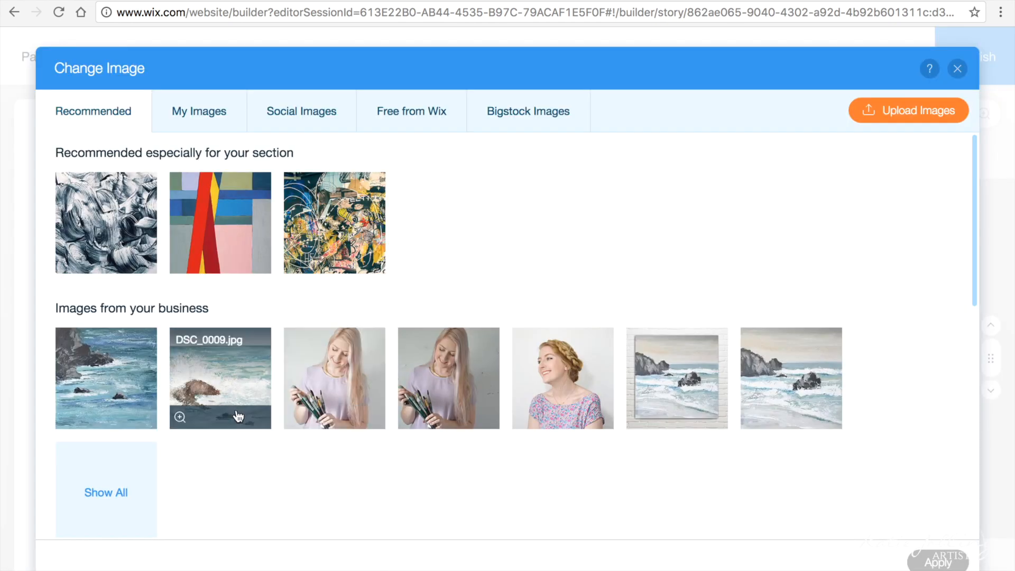
# Step: Put the sea painting in the contact section and hide the phone and fax numbers
pyautogui.click(220, 376)
pyautogui.click(929, 559)
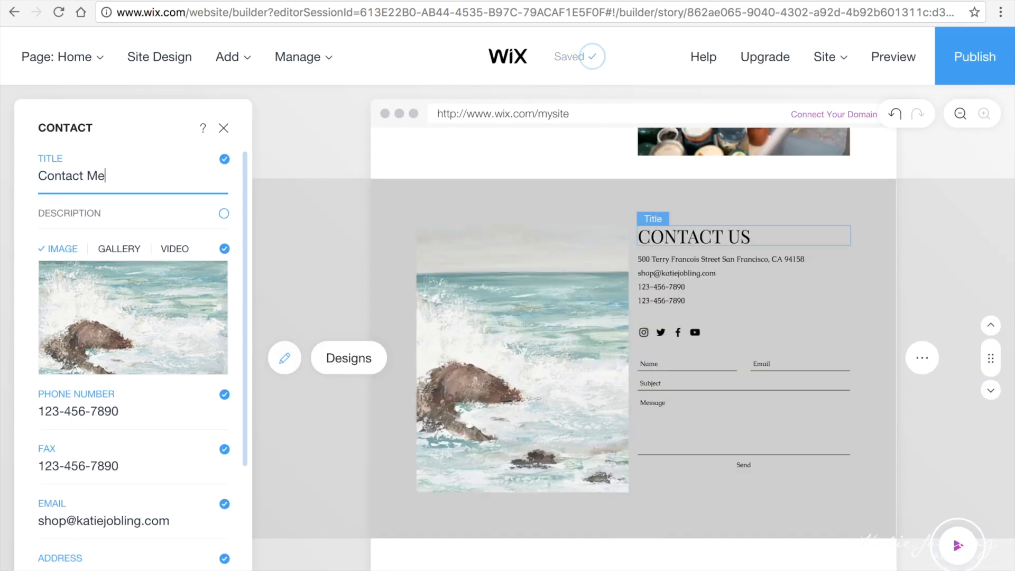
pyautogui.click(224, 395)
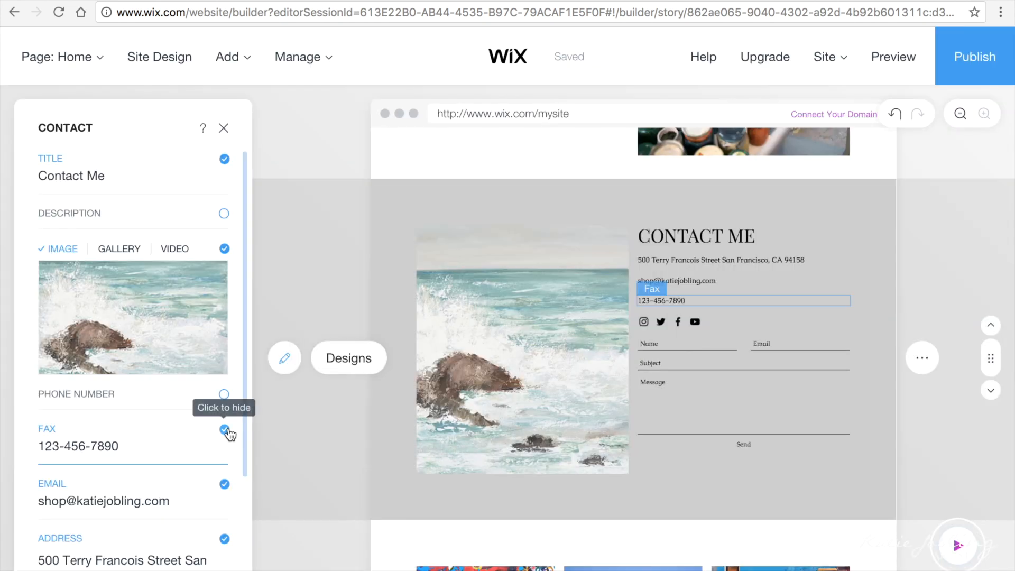
pyautogui.click(225, 430)
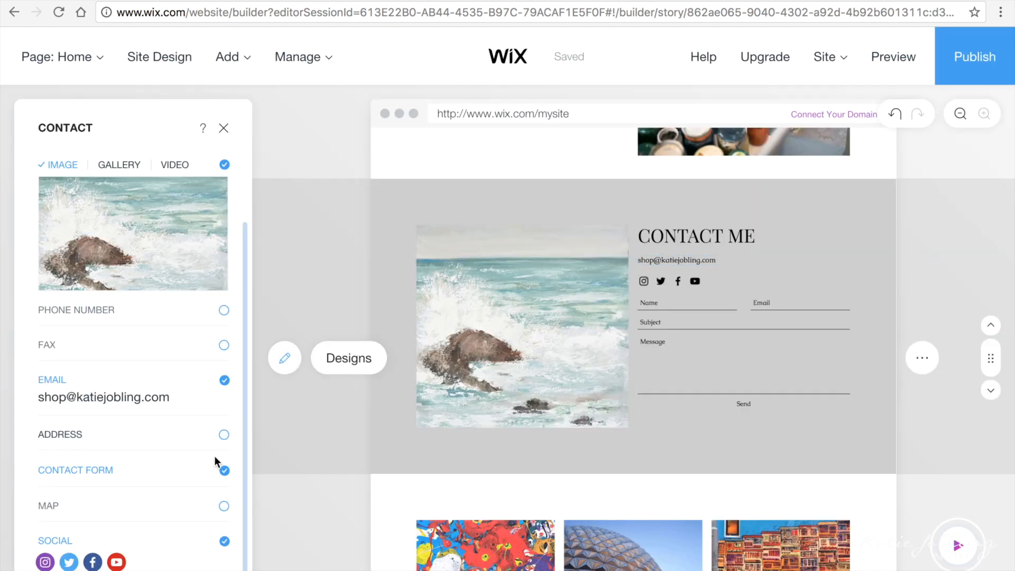
# Step: Re-crop the contact section's sea painting at 4% zoom to show more of it
pyautogui.scroll(2, 214, 456)
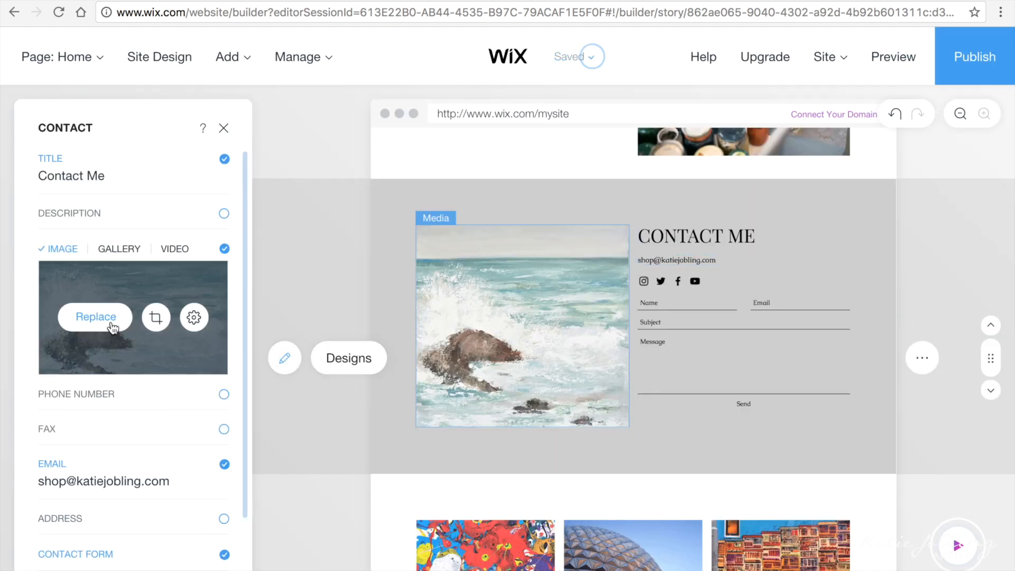
pyautogui.click(154, 318)
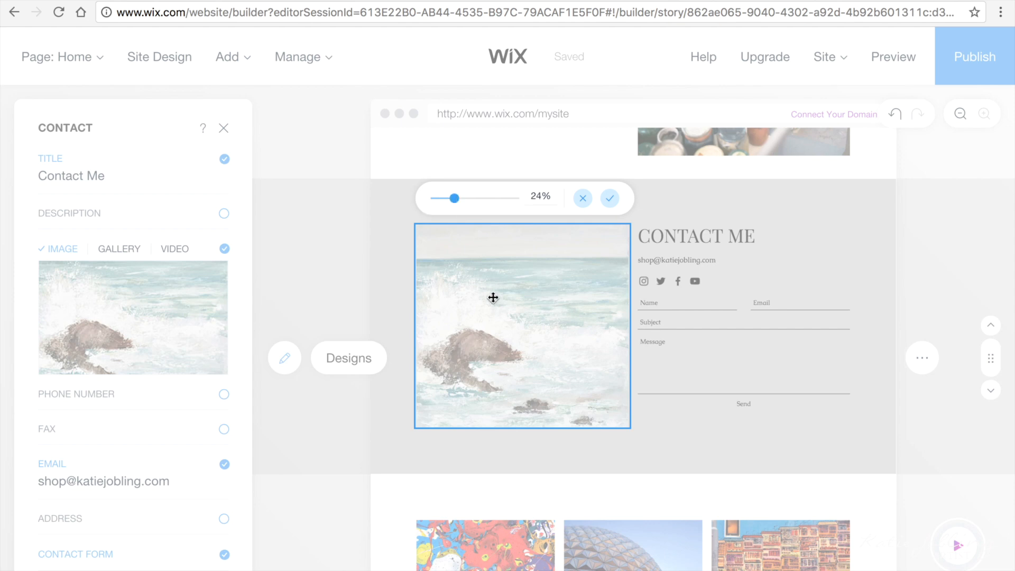
pyautogui.moveTo(454, 199)
pyautogui.mouseDown()
pyautogui.moveTo(434, 201)
pyautogui.moveTo(538, 262)
pyautogui.moveTo(530, 250)
pyautogui.mouseUp()
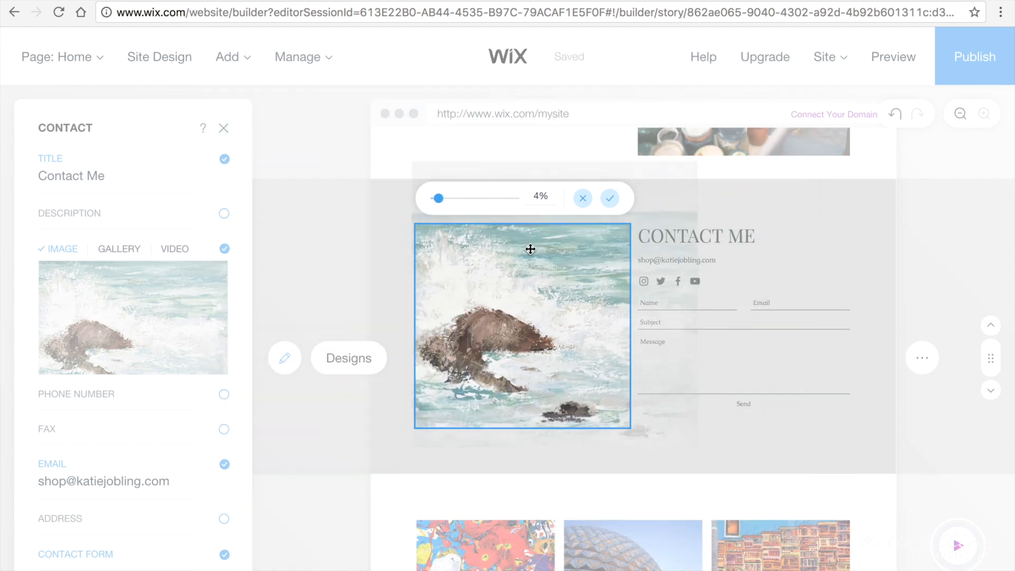
pyautogui.click(940, 537)
pyautogui.scroll(-2, 857, 244)
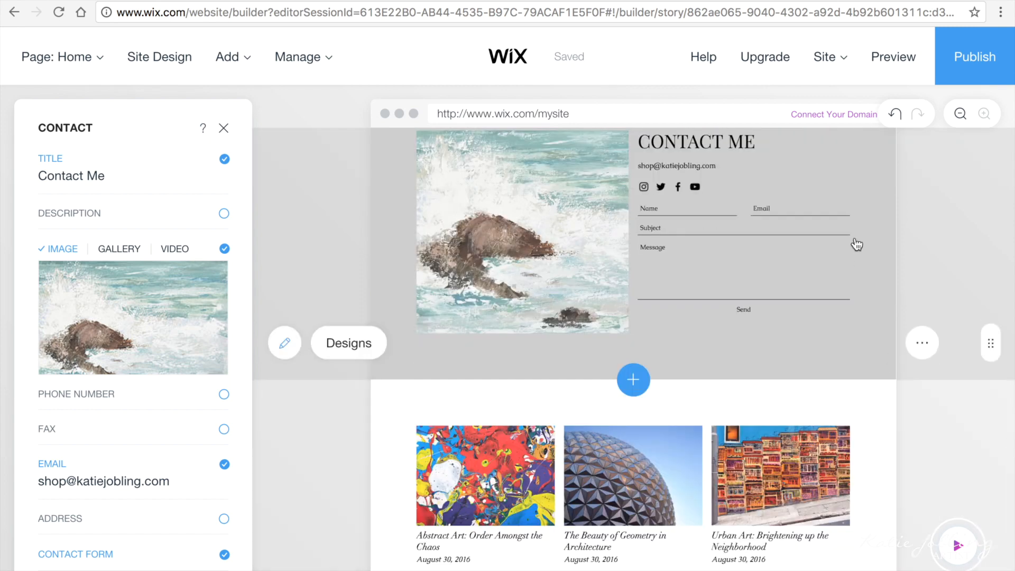
pyautogui.scroll(-4, 857, 245)
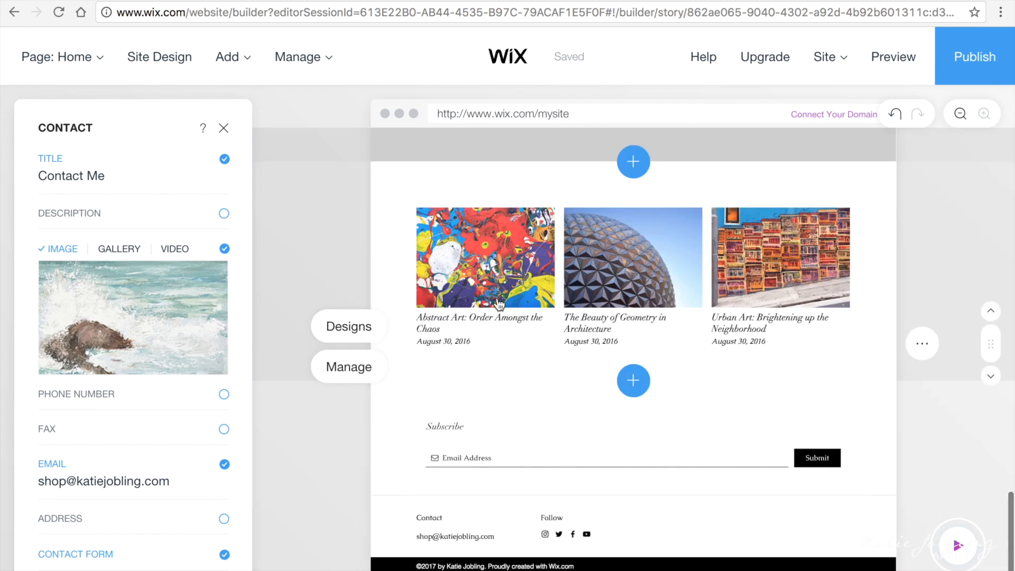
# Step: In the blog post manager, move the Geometry and Urban Art sample posts to the trash
pyautogui.click(360, 333)
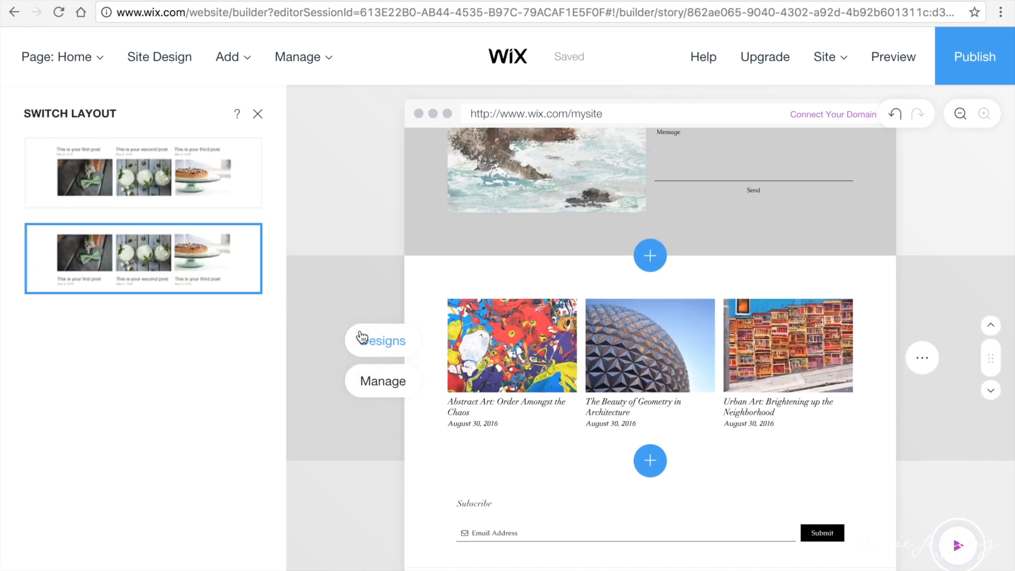
pyautogui.click(377, 385)
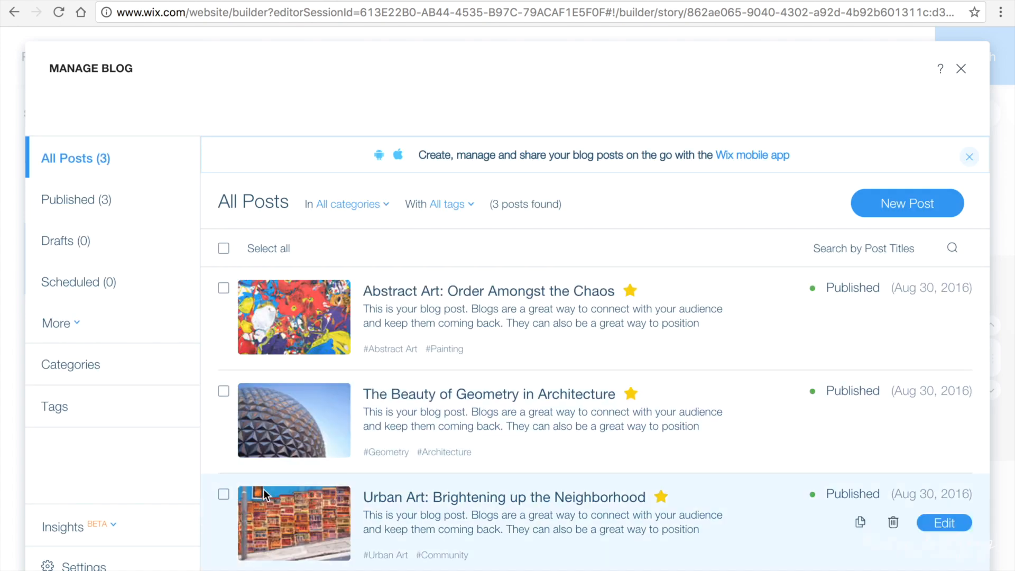
pyautogui.click(223, 495)
pyautogui.click(224, 392)
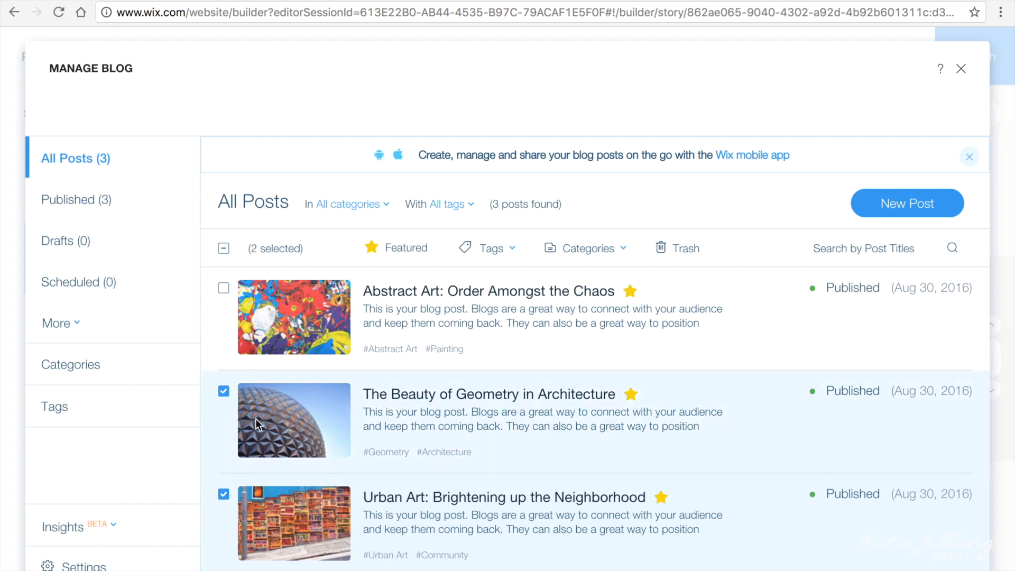
pyautogui.click(224, 392)
pyautogui.click(223, 391)
pyautogui.click(678, 248)
pyautogui.click(612, 415)
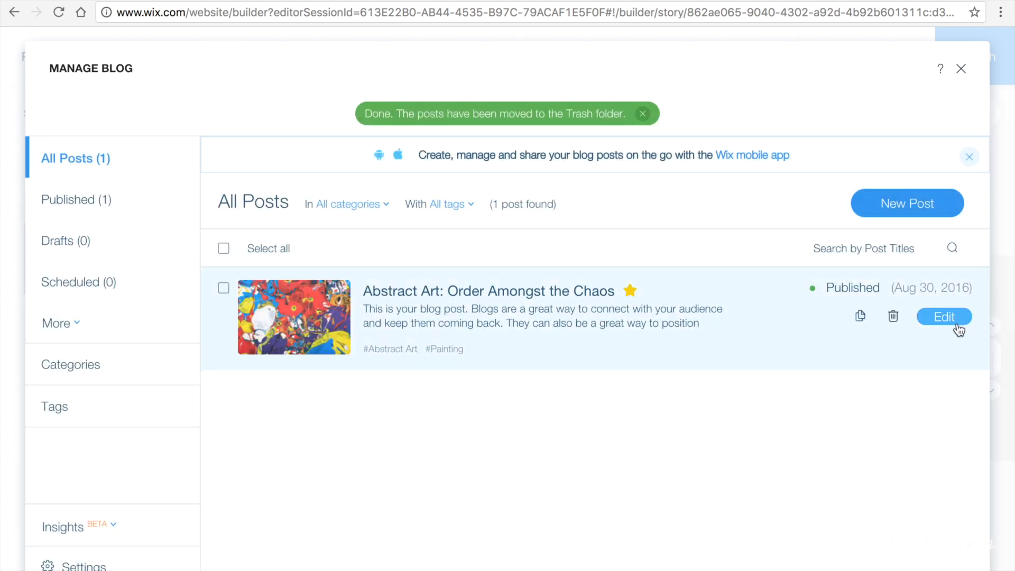
# Step: Paste the new post content into the Abstract Art post and delete the leftover ARTIST AT WORK line
pyautogui.click(944, 317)
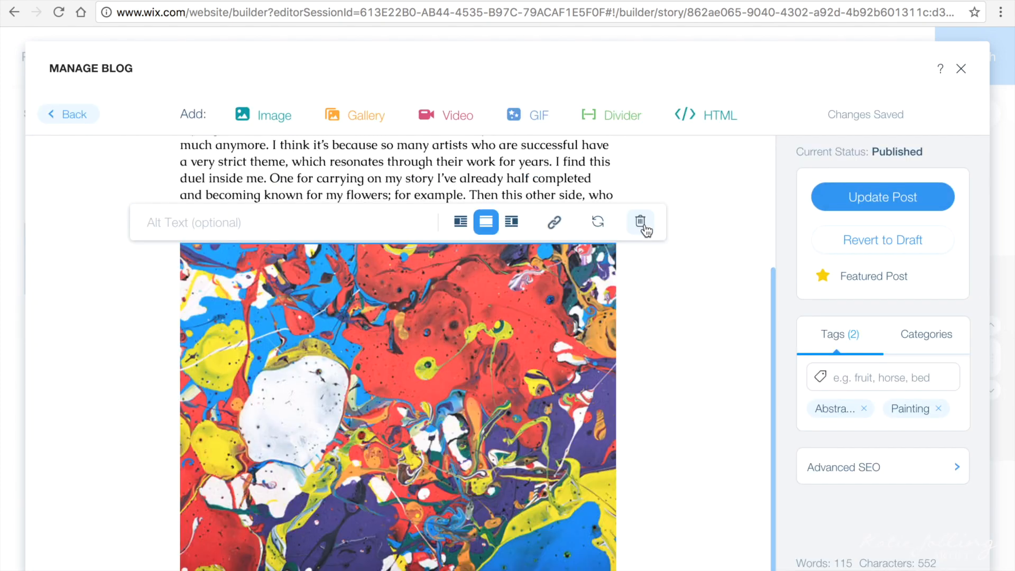
pyautogui.press('Return')
pyautogui.hotkey('ctrl', 'v')
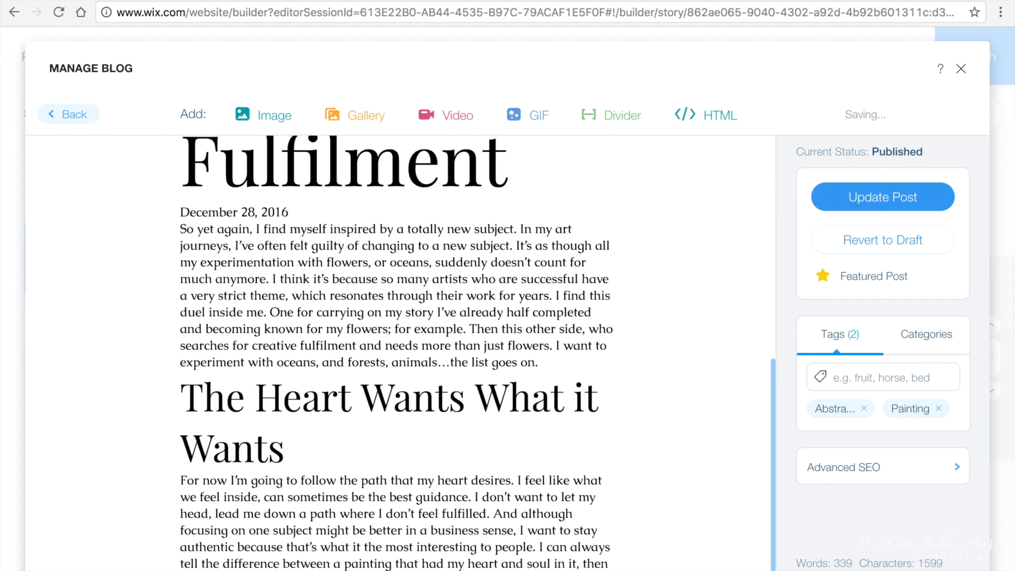
pyautogui.scroll(8, 550, 406)
pyautogui.moveTo(319, 416); pyautogui.dragTo(169, 416)
pyautogui.press('BackSpace')
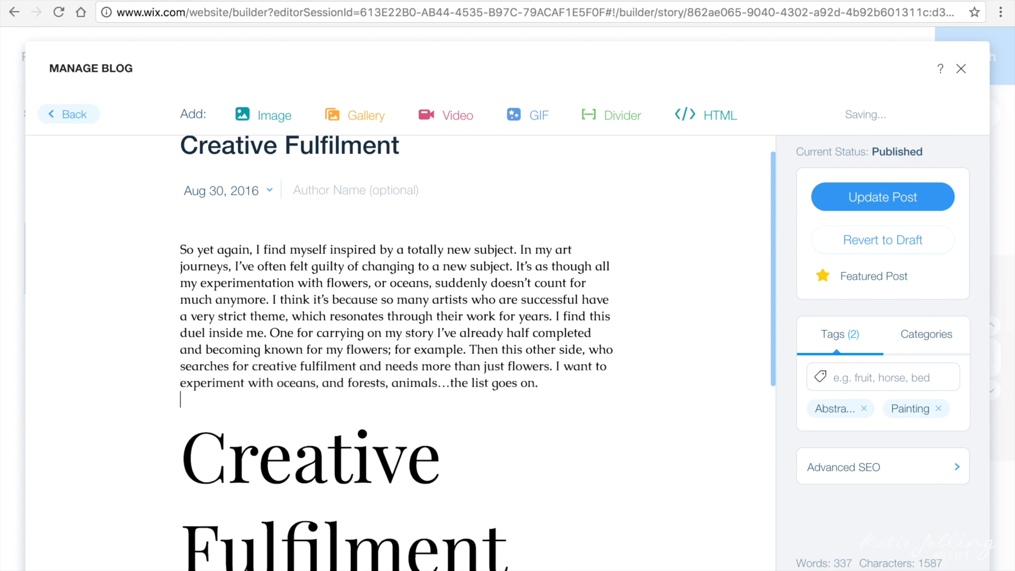
# Step: Change the Creative Fulfilment heading to the Small Heading text style
pyautogui.scroll(-3, 226, 559)
pyautogui.moveTo(466, 402); pyautogui.dragTo(149, 315)
pyautogui.click(283, 198)
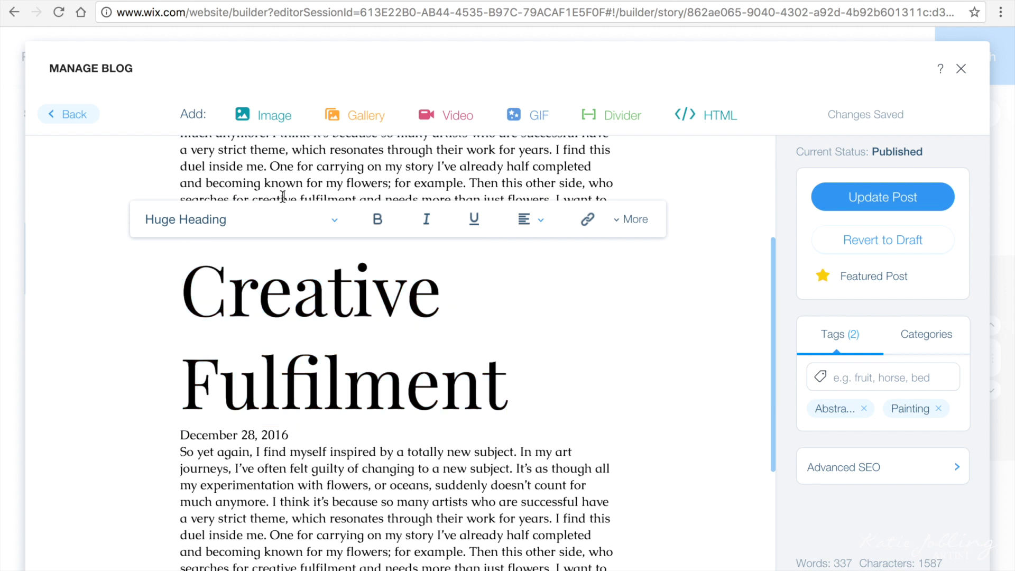
pyautogui.moveTo(496, 391); pyautogui.dragTo(180, 275)
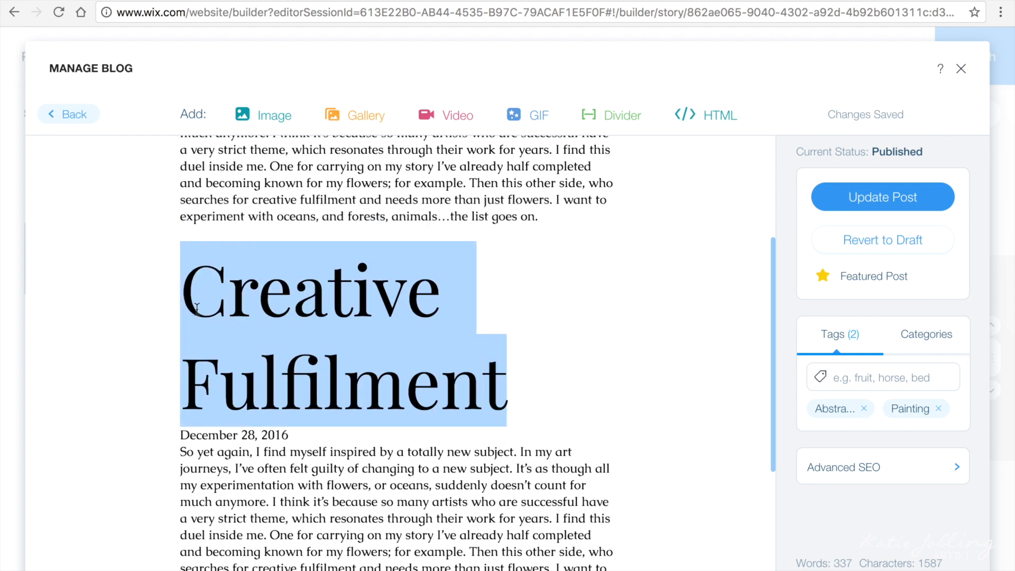
pyautogui.click(213, 225)
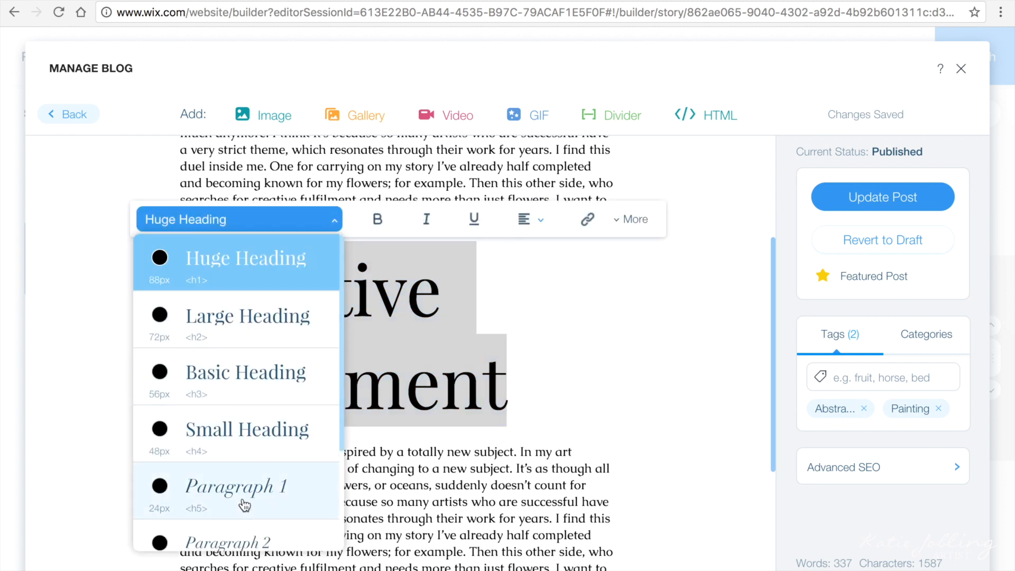
pyautogui.click(243, 443)
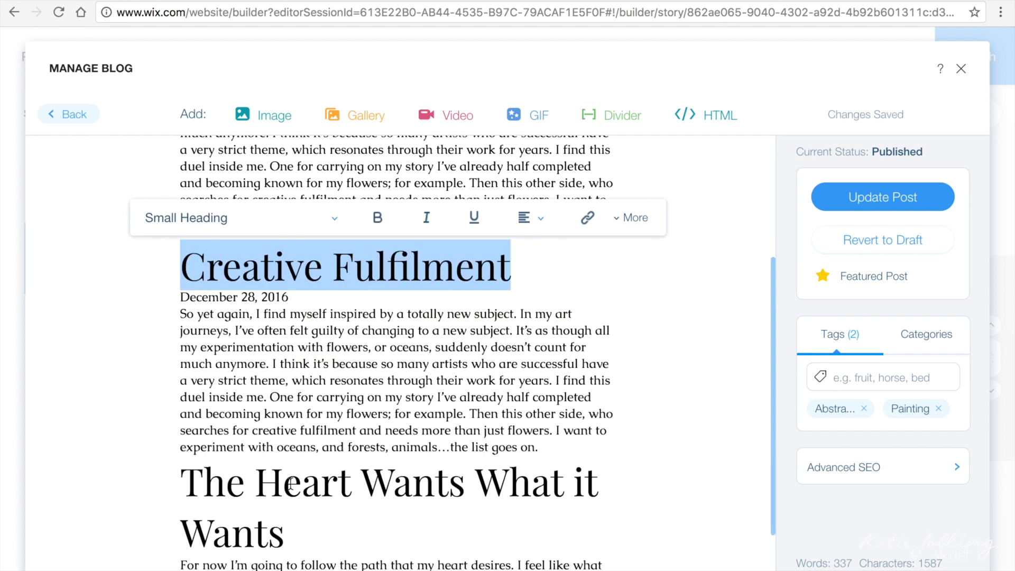
# Step: Insert an empty line after the post's first paragraph
pyautogui.moveTo(290, 540); pyautogui.dragTo(179, 484)
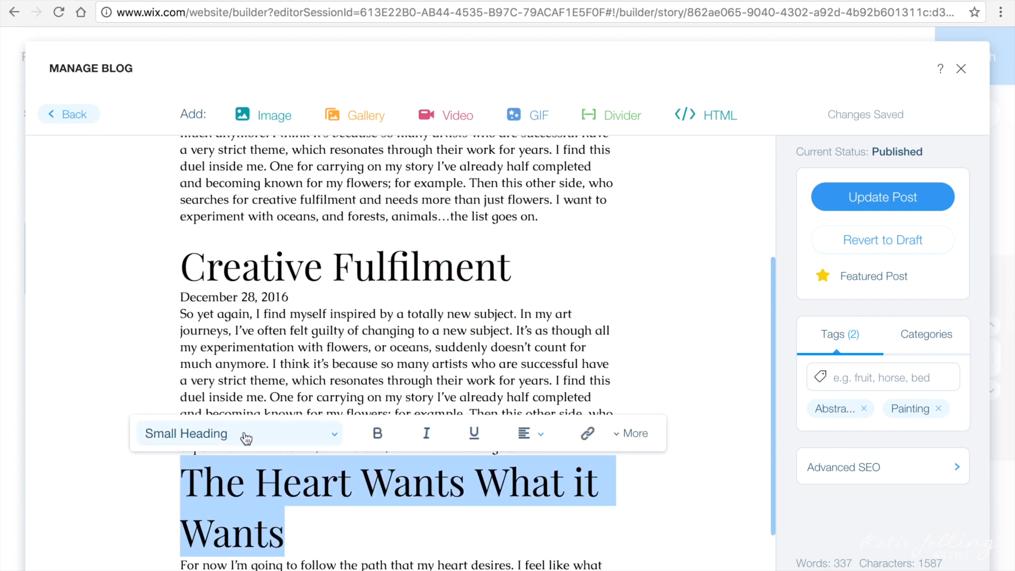
pyautogui.scroll(-2, 291, 508)
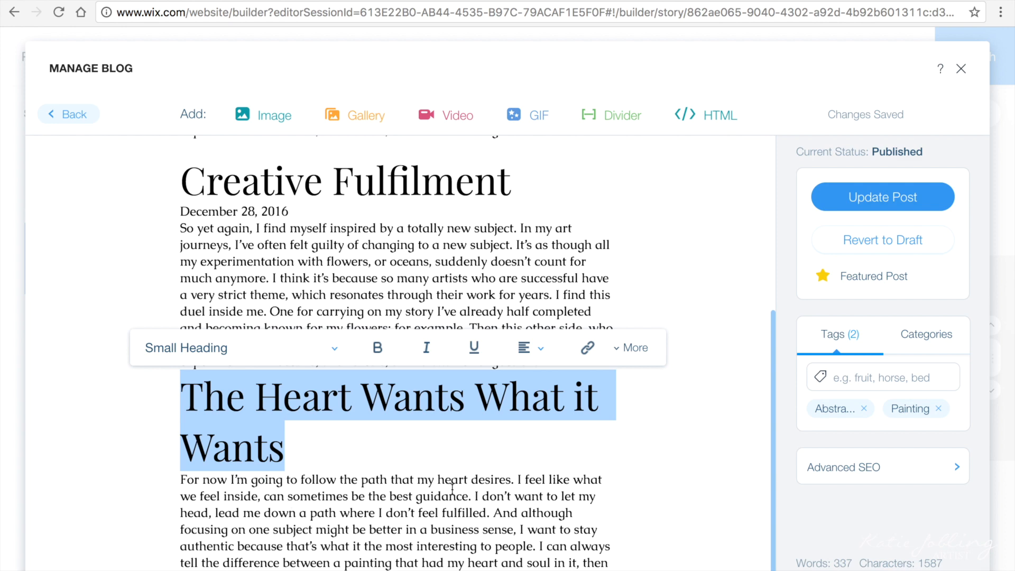
pyautogui.click(452, 488)
pyautogui.scroll(5, 530, 425)
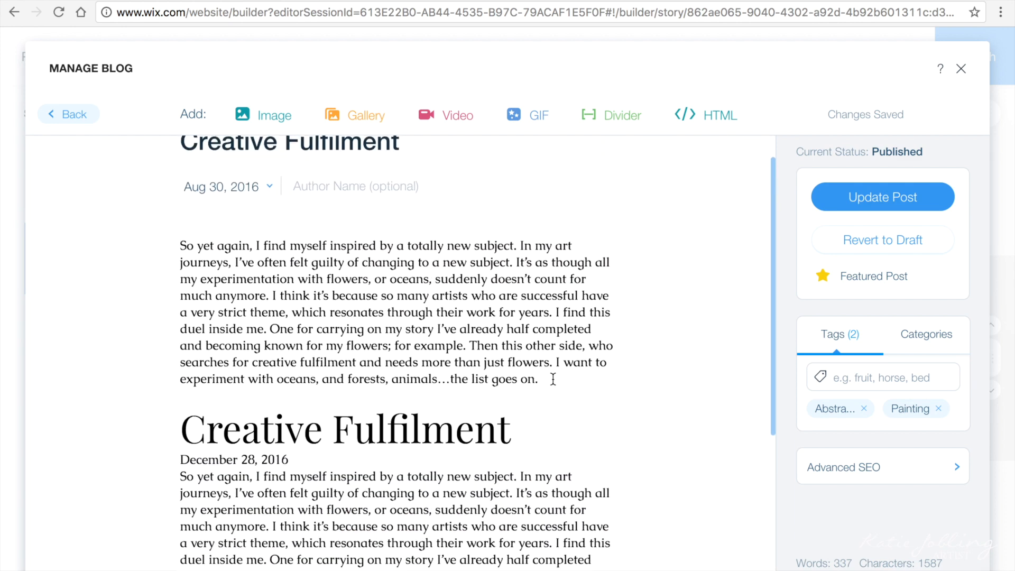
pyautogui.press('Return')
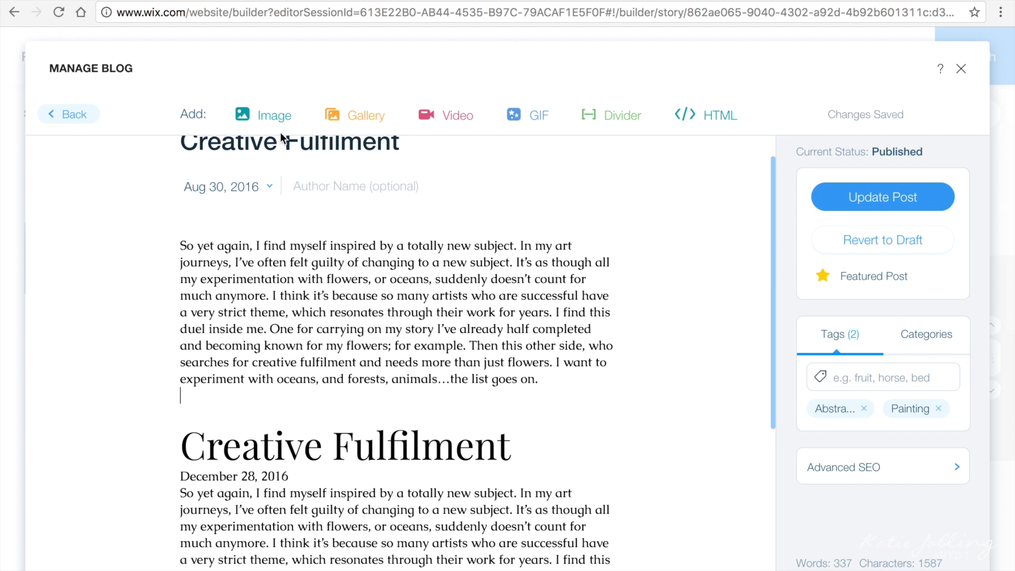
# Step: Insert the breaking-wave painting into the Creative Fulfilment post
pyautogui.click(267, 117)
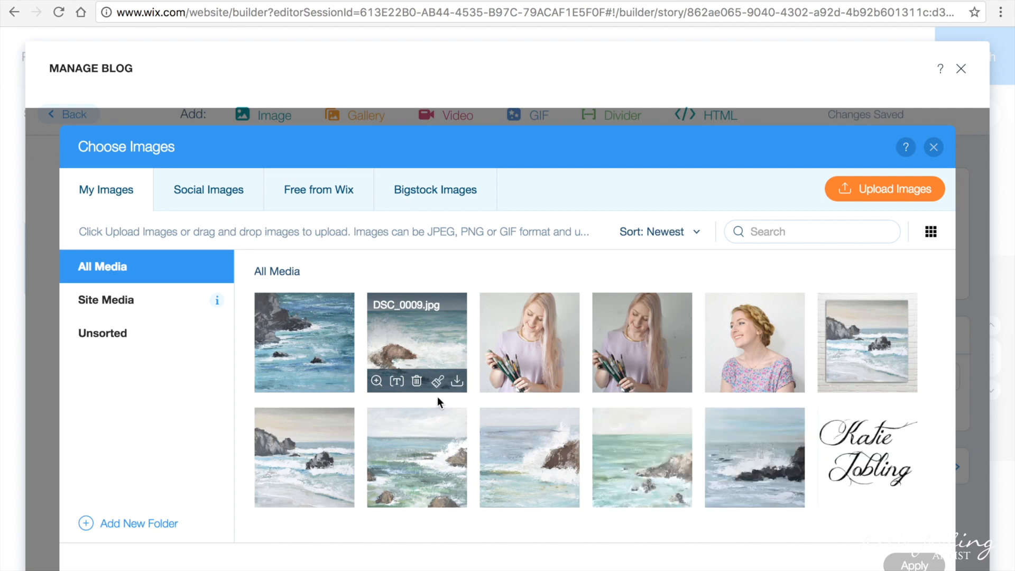
pyautogui.click(528, 456)
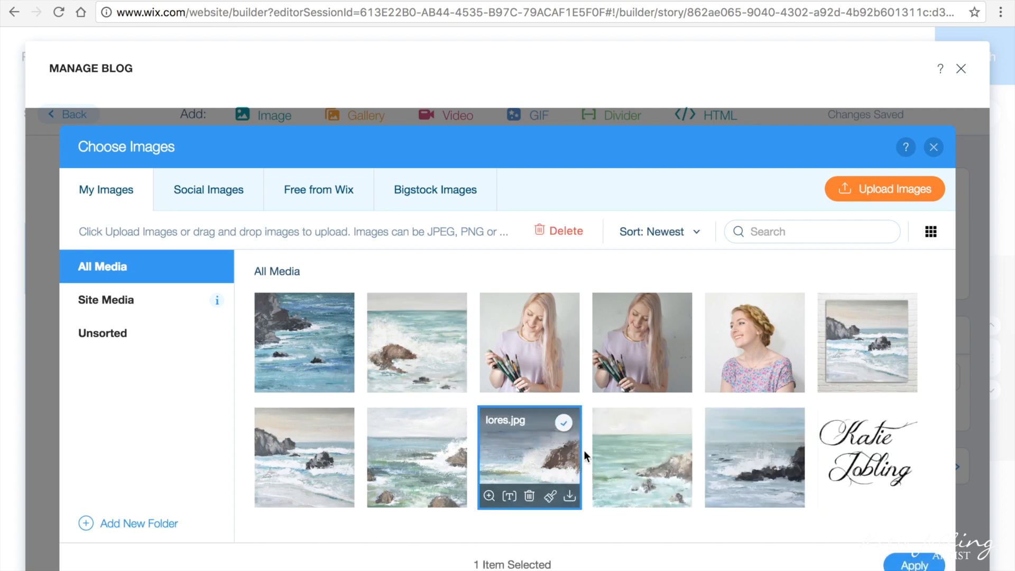
pyautogui.click(915, 564)
pyautogui.scroll(-2, 690, 440)
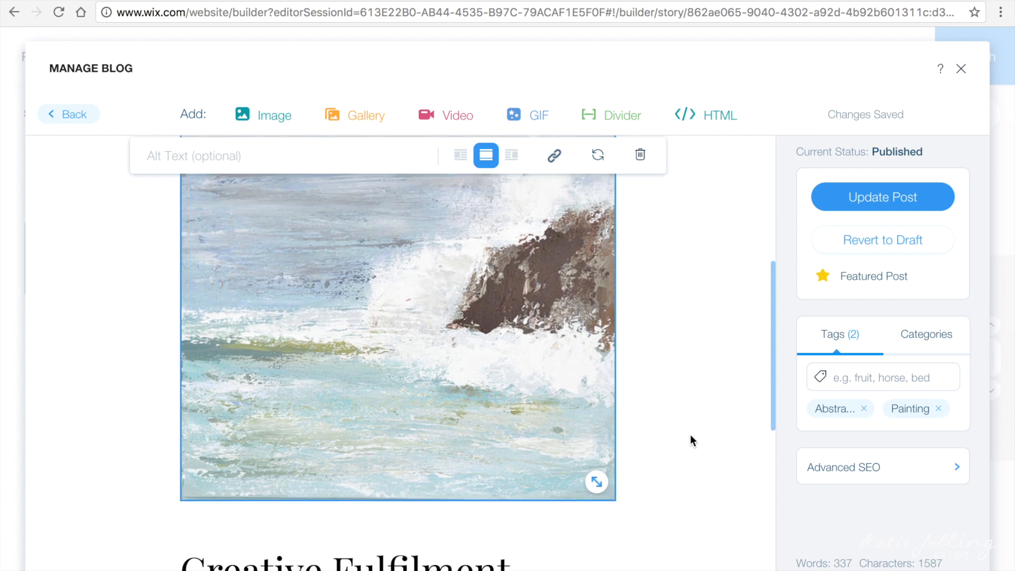
pyautogui.scroll(-7, 691, 436)
pyautogui.scroll(11, 691, 436)
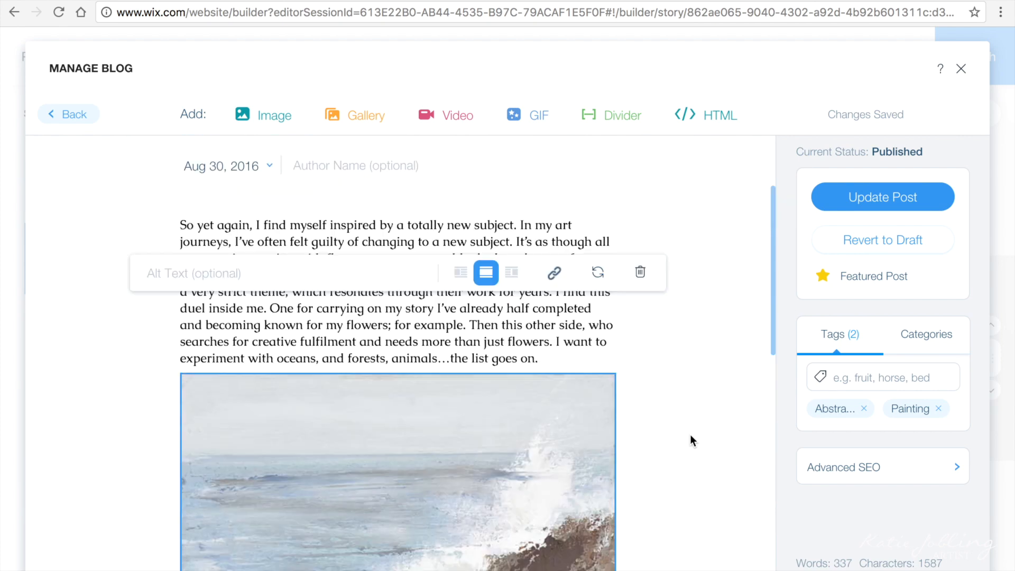
pyautogui.scroll(2, 691, 440)
# Step: Tag the post with 'artist' and 'ocean painting'
pyautogui.click(900, 379)
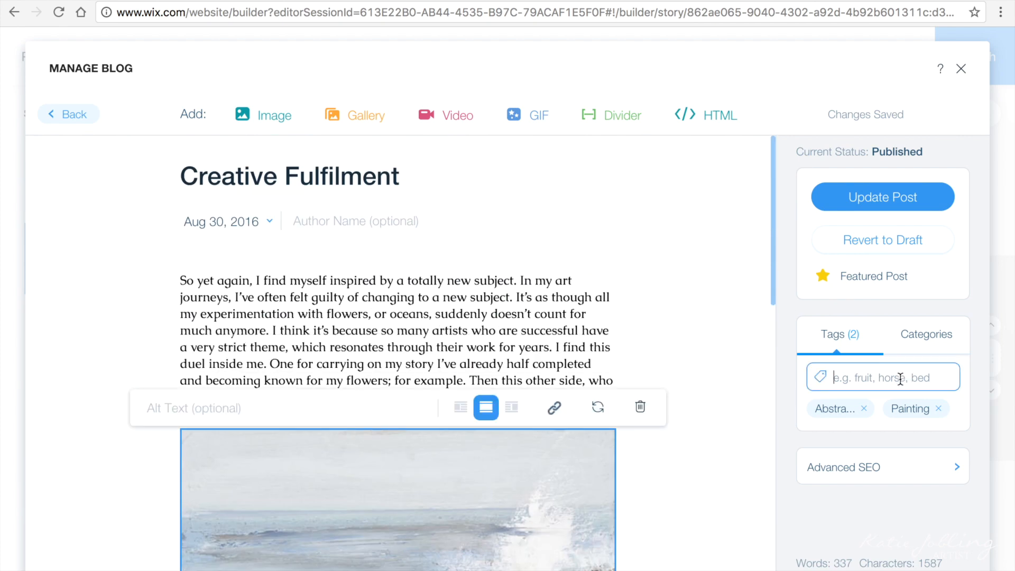
pyautogui.write('artist')
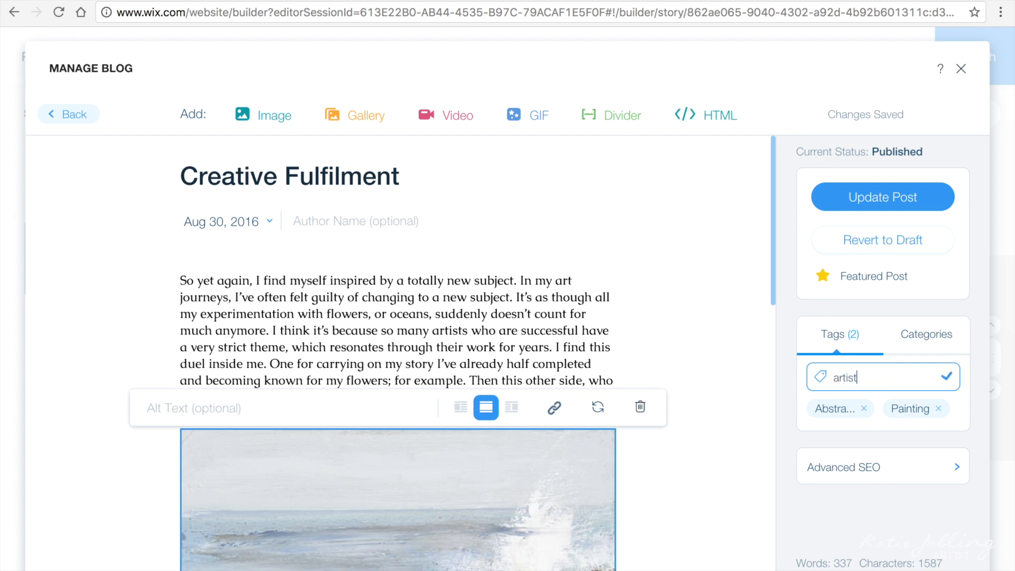
pyautogui.press('Return')
pyautogui.write('ocean painting')
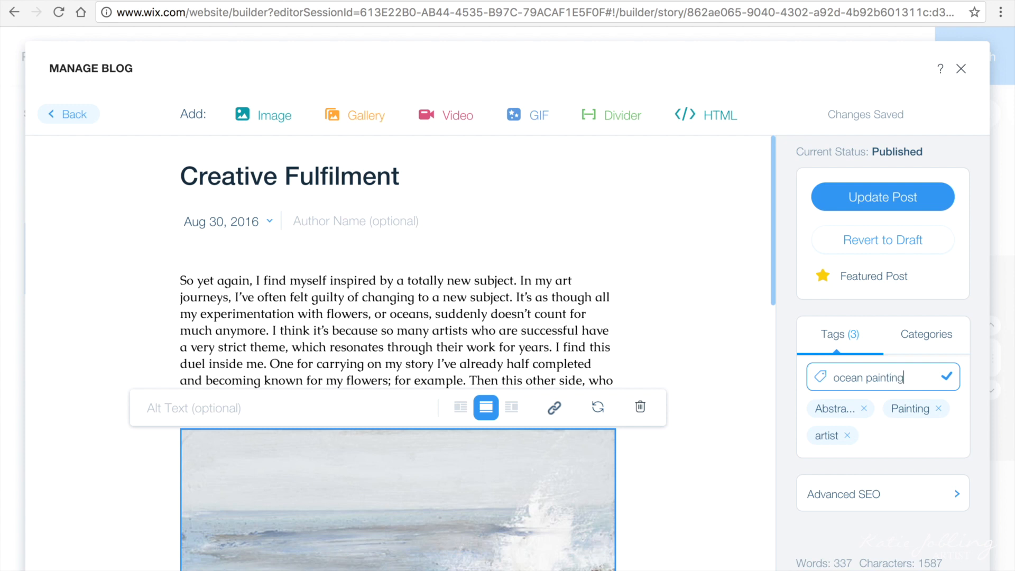
pyautogui.press('Return')
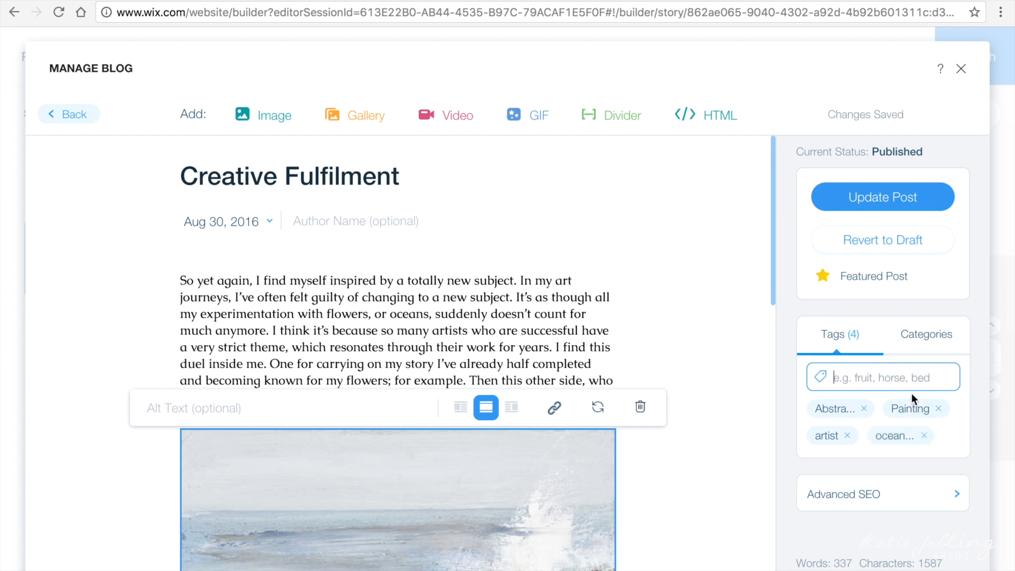
# Step: Create a new 'Artwork' category for the post and close the blog manager
pyautogui.click(925, 338)
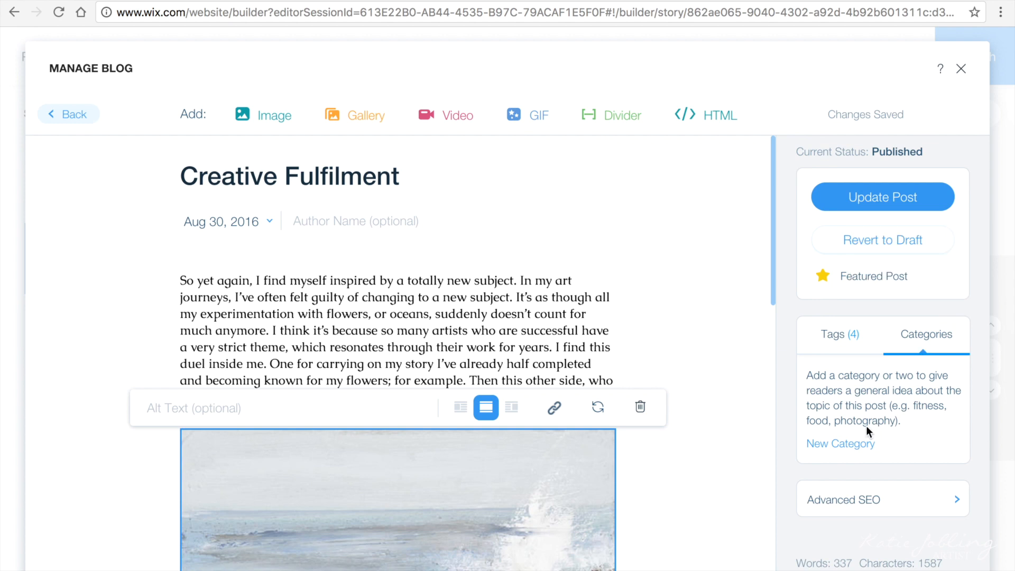
pyautogui.click(852, 444)
pyautogui.write('Artwork')
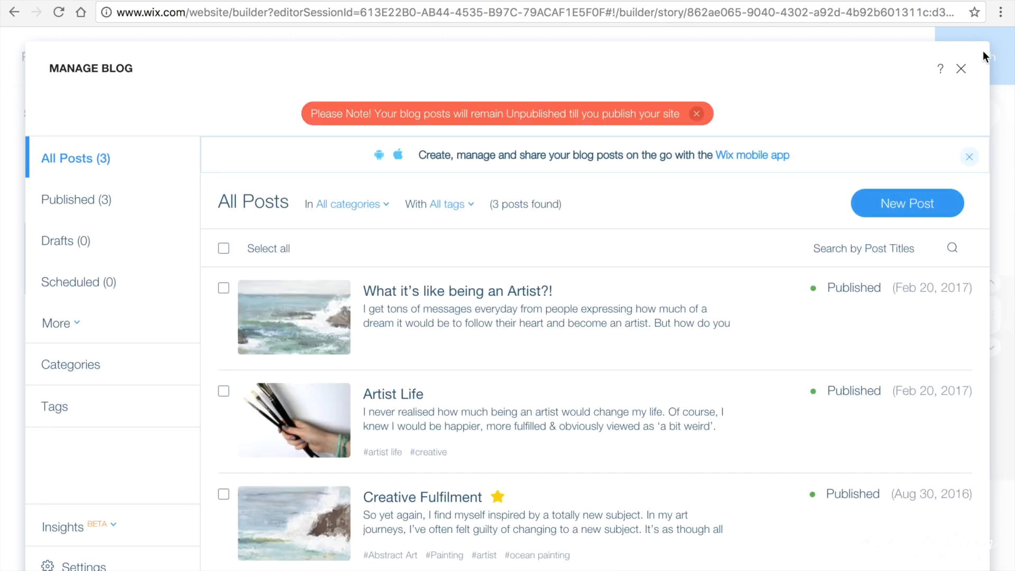
pyautogui.click(961, 69)
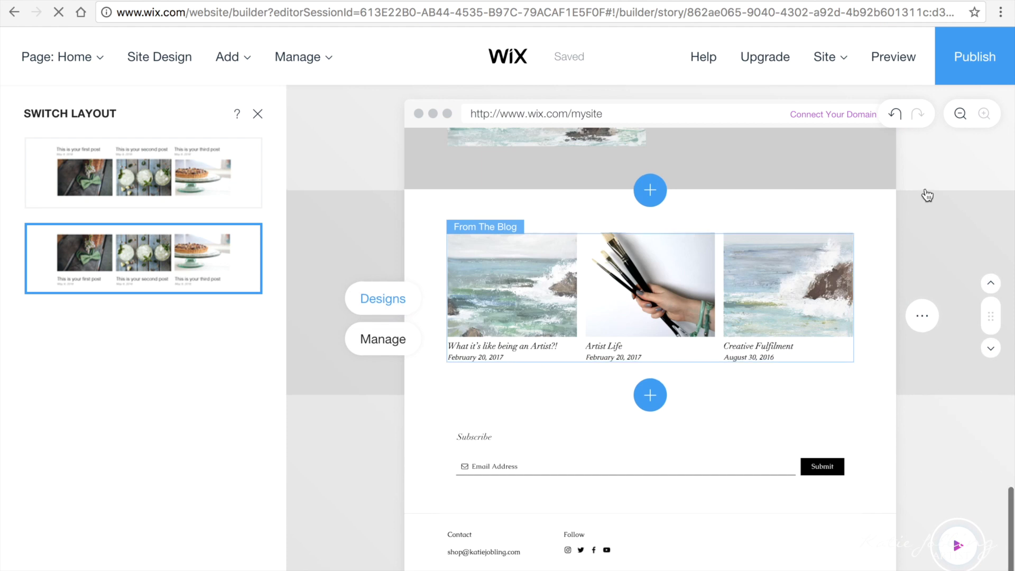
# Step: Set the My Story section's media type to IMAGE instead of GALLERY
pyautogui.scroll(5, 907, 544)
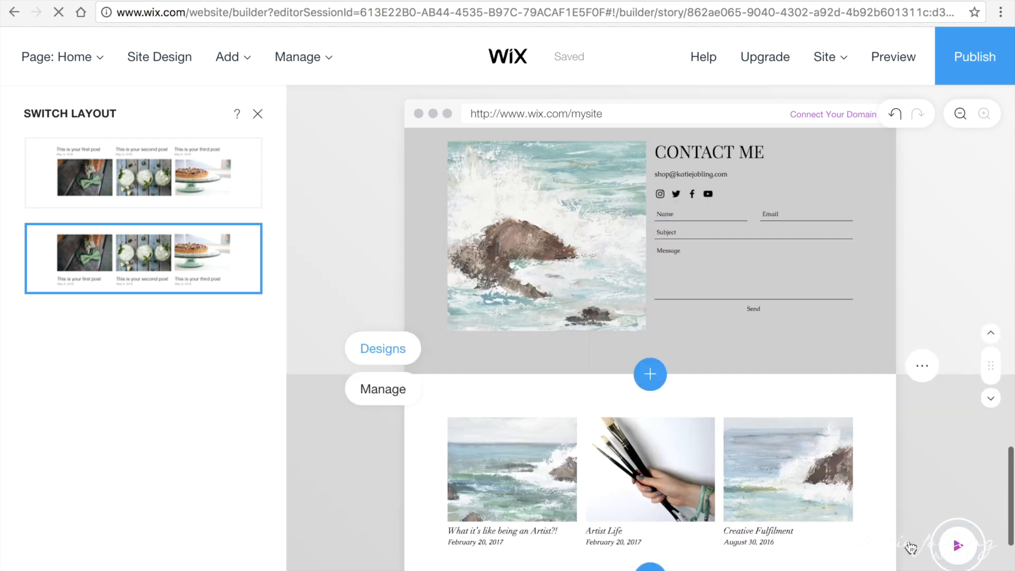
pyautogui.scroll(15, 911, 547)
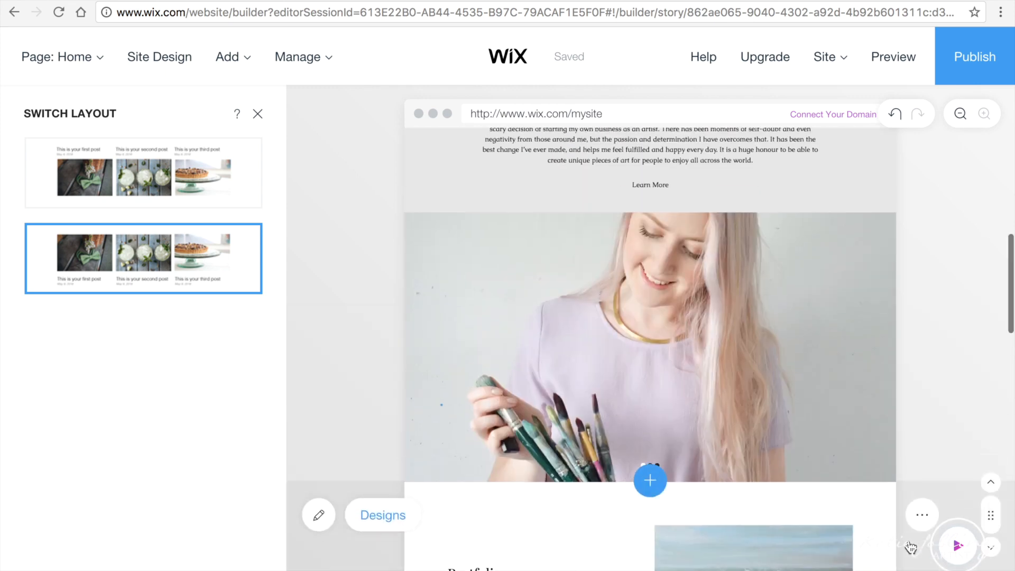
pyautogui.scroll(8, 911, 547)
pyautogui.scroll(-8, 911, 548)
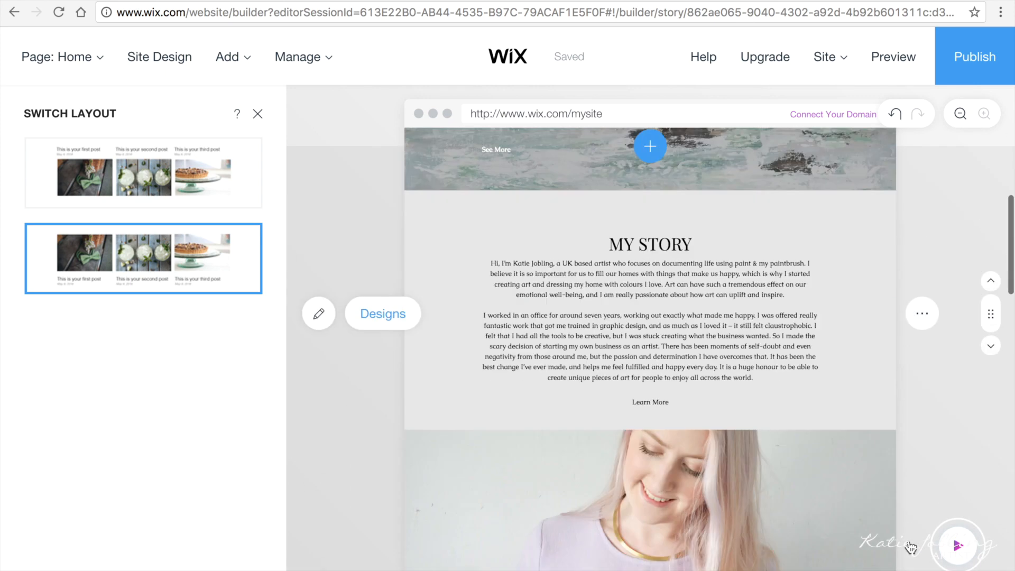
pyautogui.scroll(-2, 481, 494)
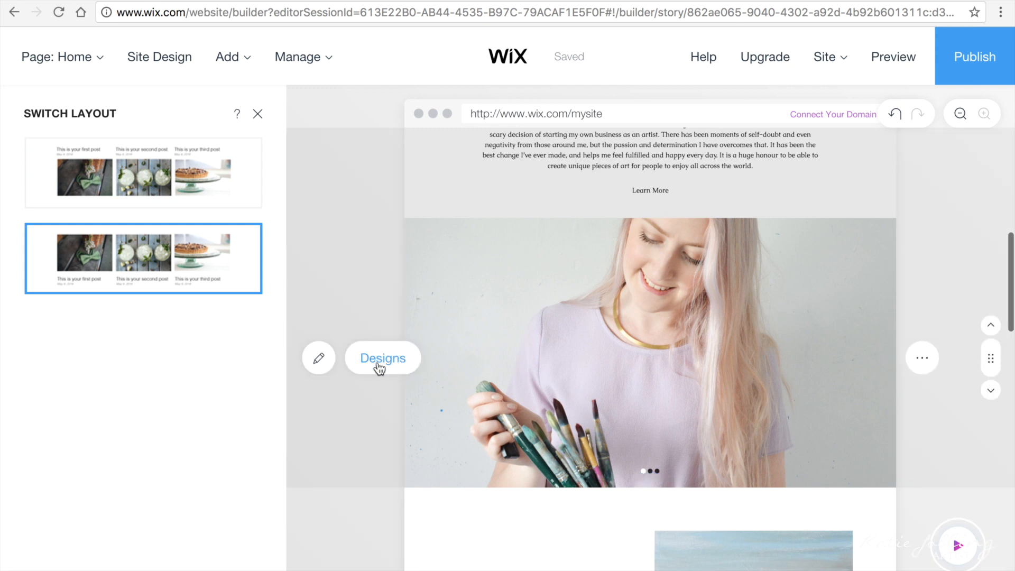
pyautogui.click(322, 360)
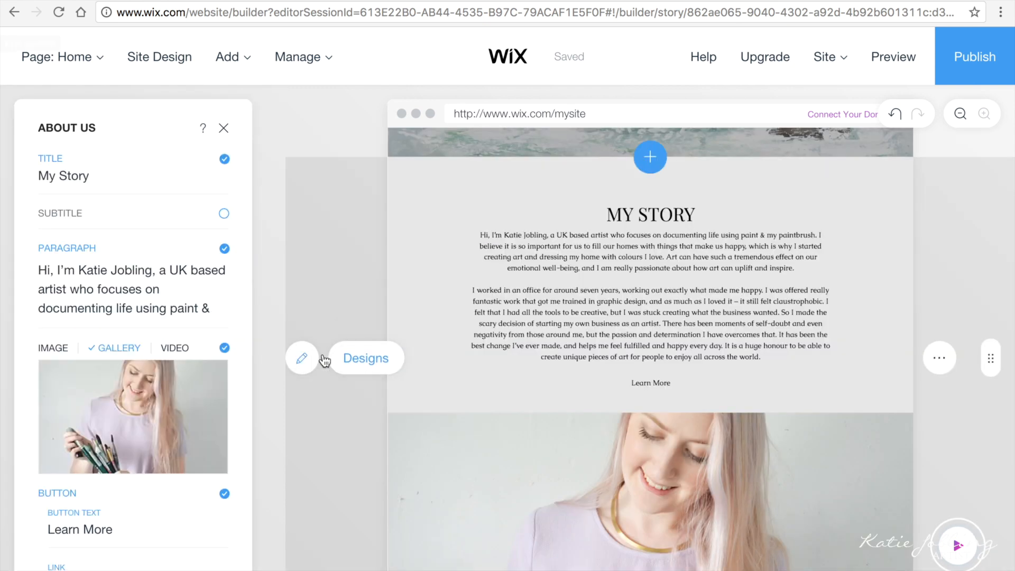
pyautogui.click(53, 348)
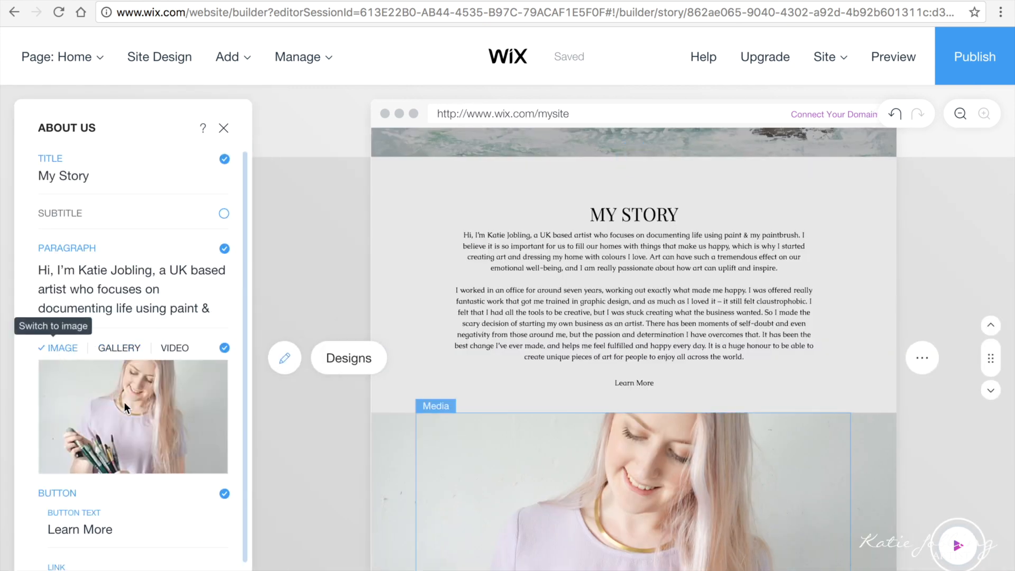
# Step: Replace the My Story photo with a new picture from the media library
pyautogui.moveTo(116, 416)
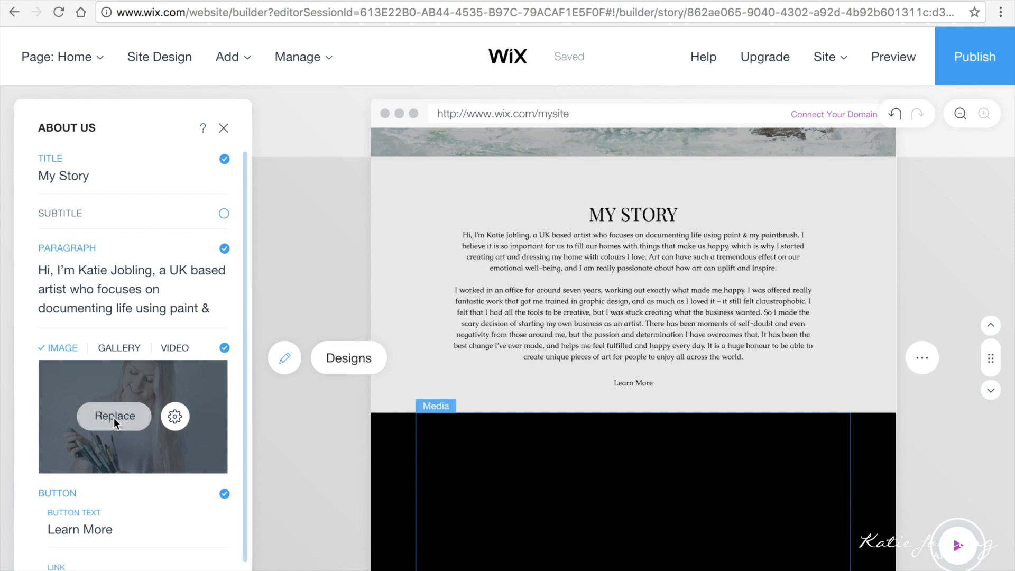
pyautogui.click(114, 417)
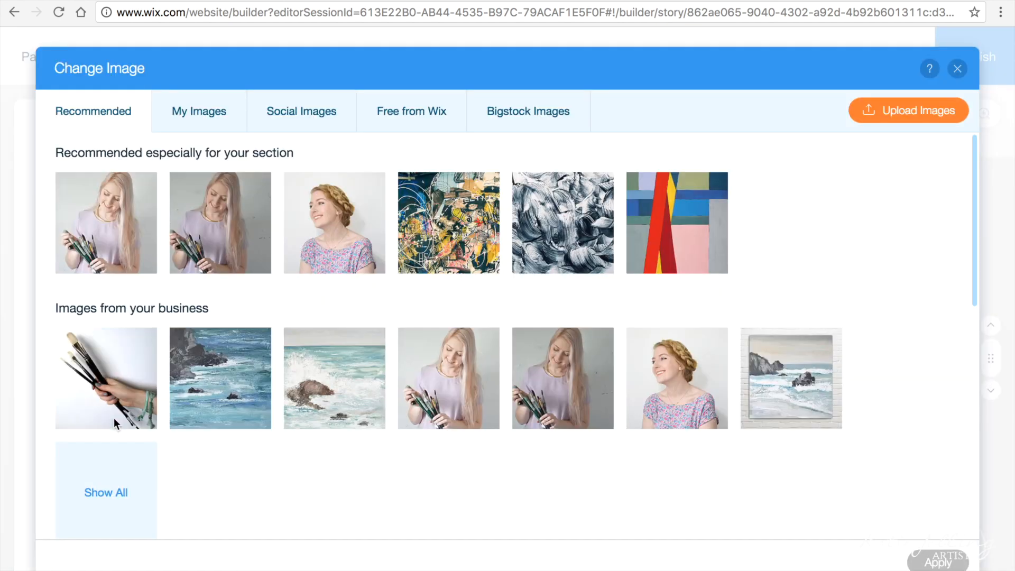
pyautogui.doubleClick(114, 417)
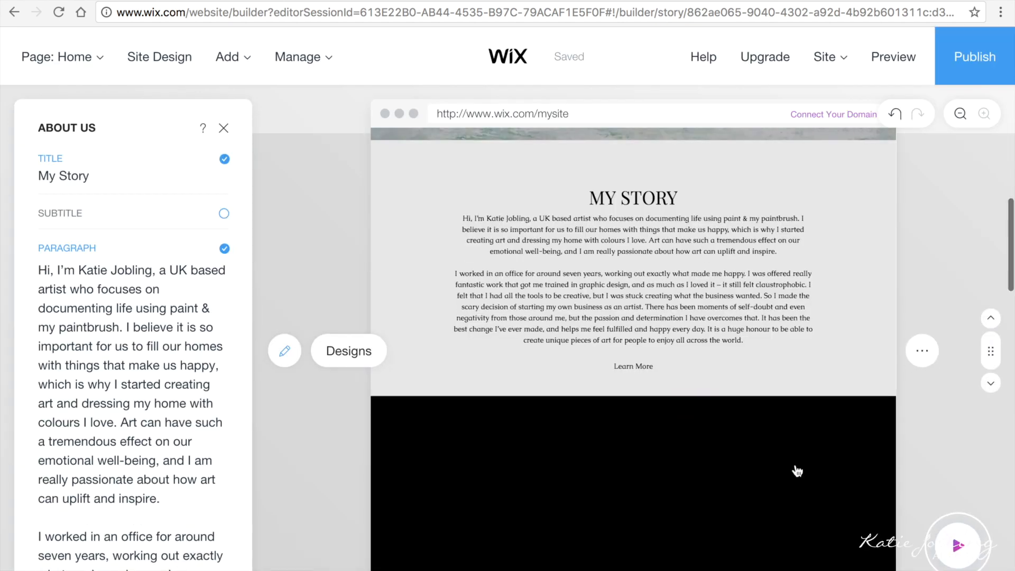
# Step: Apply the Designs layout that overlays the My Story title and text on a full-width photo
pyautogui.click(347, 360)
pyautogui.click(200, 534)
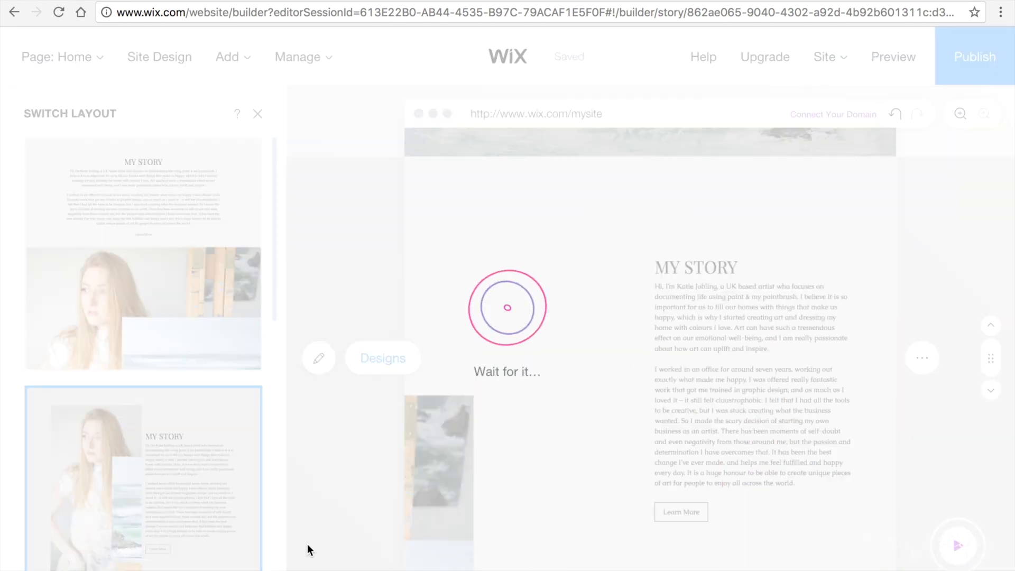
pyautogui.scroll(-10, 156, 491)
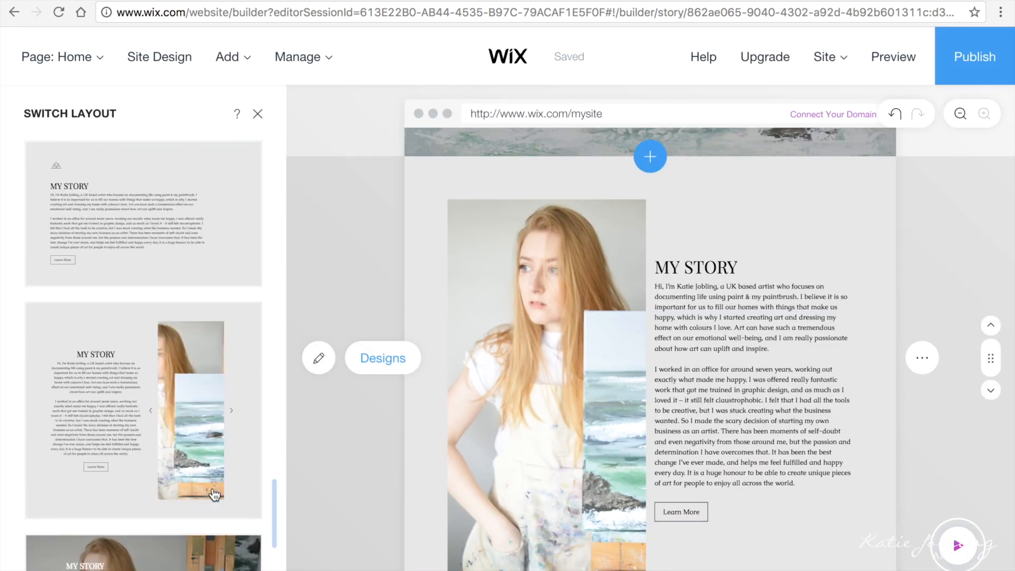
pyautogui.scroll(2, 211, 466)
pyautogui.click(195, 360)
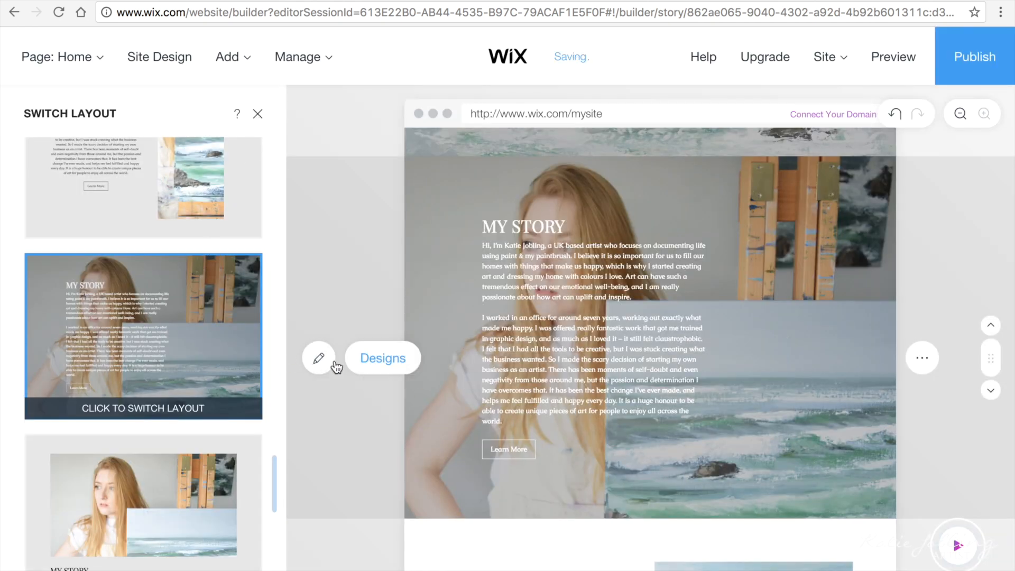
pyautogui.scroll(10, 195, 294)
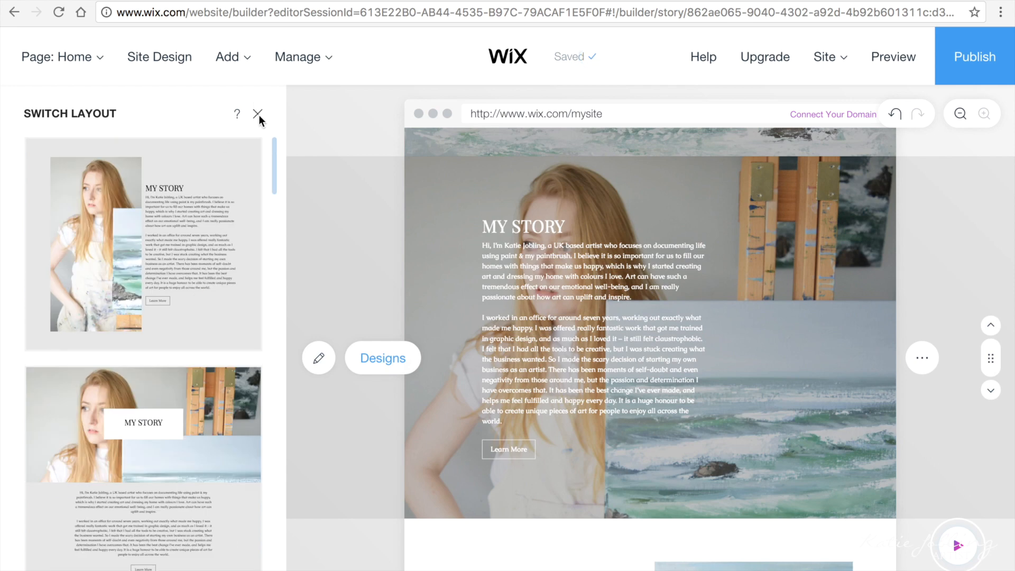
pyautogui.click(258, 114)
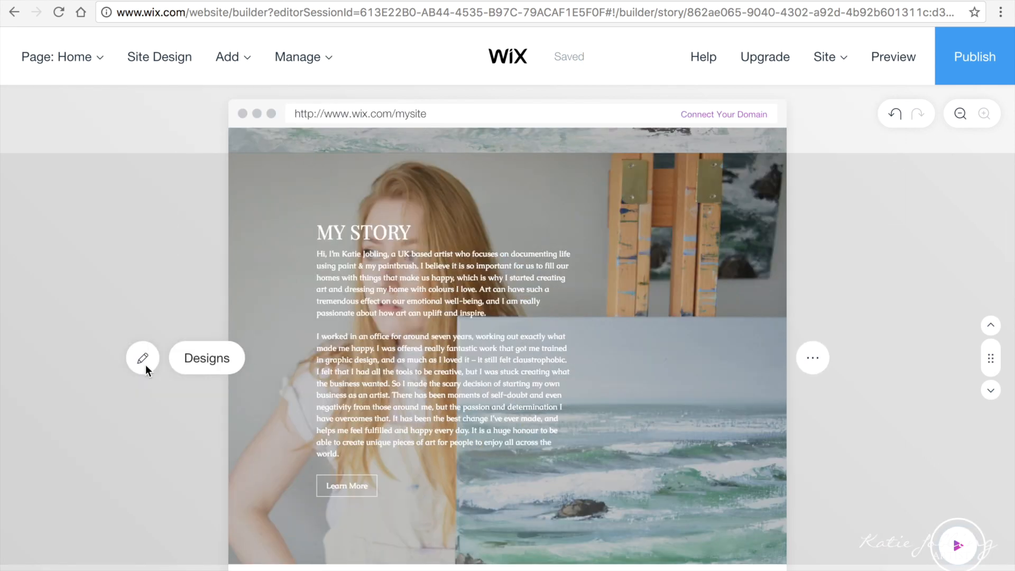
# Step: Choose etyshsop.jpg from the uploaded images as the My Story photo and open it for editing
pyautogui.click(142, 358)
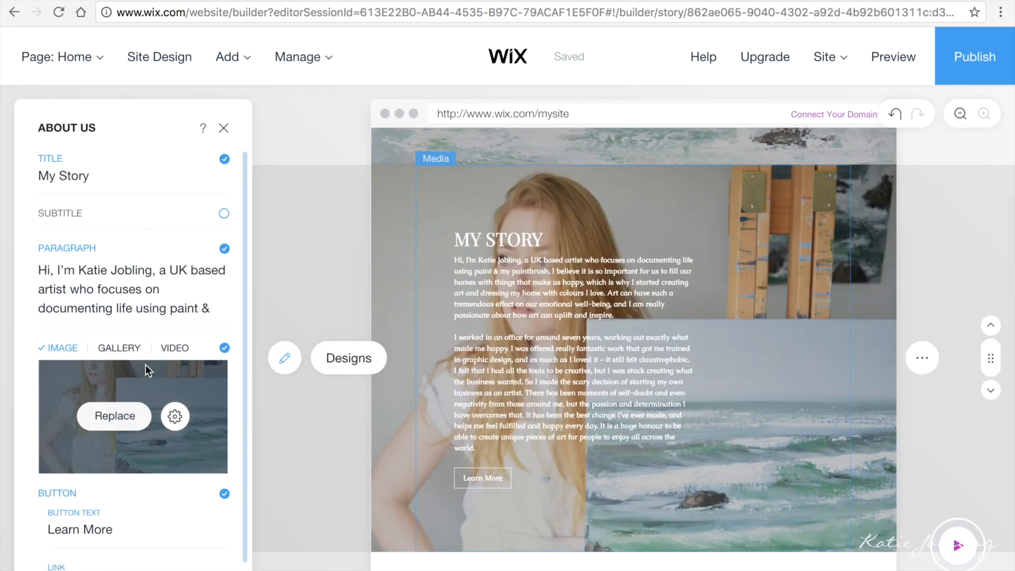
pyautogui.click(137, 421)
pyautogui.click(198, 116)
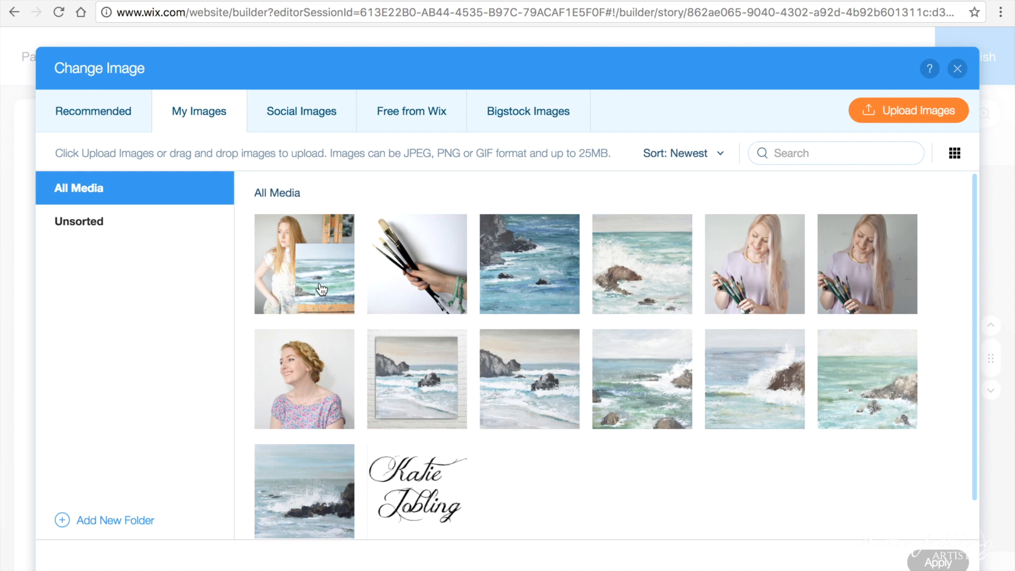
pyautogui.click(331, 242)
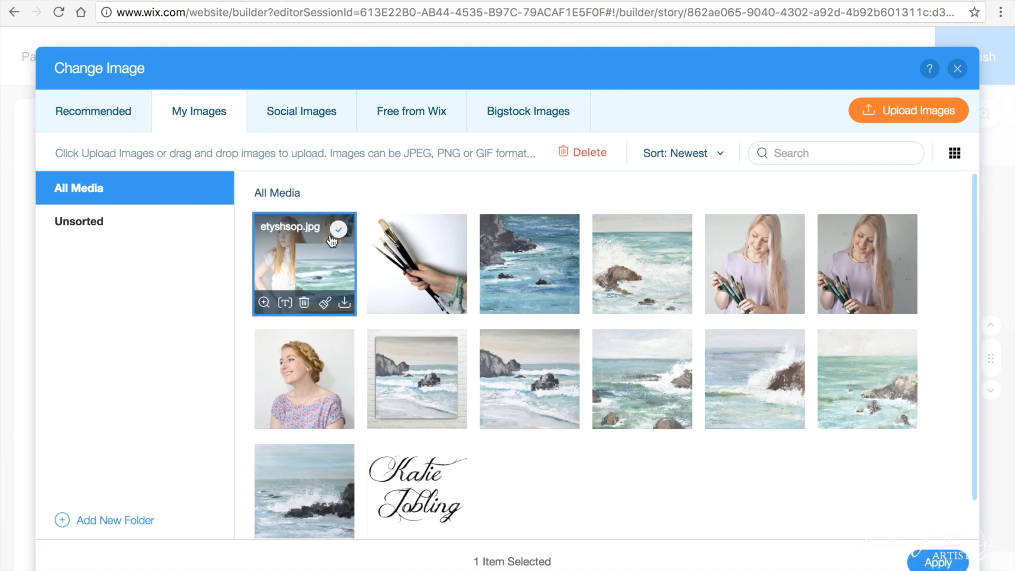
pyautogui.click(325, 303)
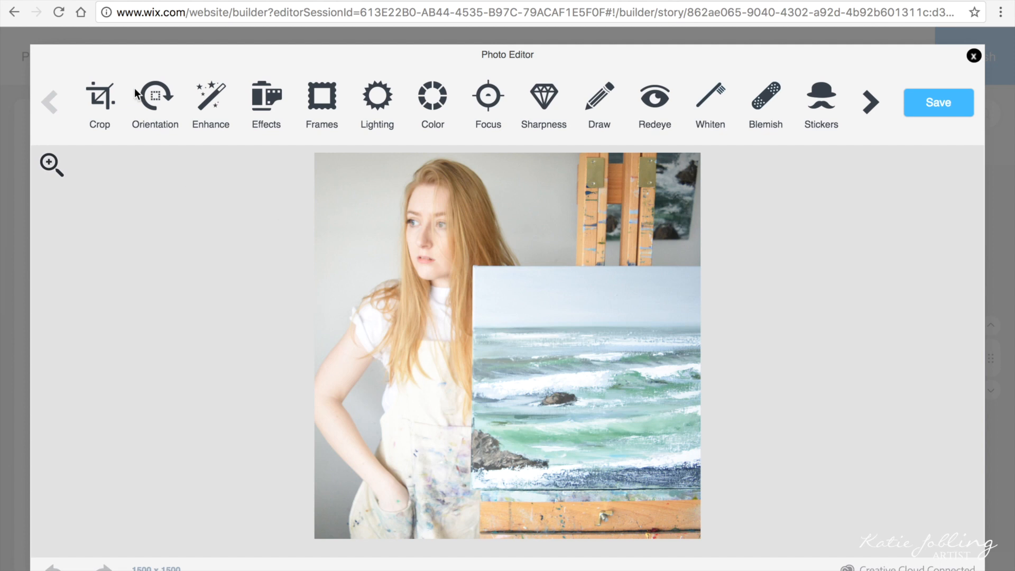
# Step: Mirror the photo horizontally in the Photo Editor, save it, and use it in My Story
pyautogui.click(154, 102)
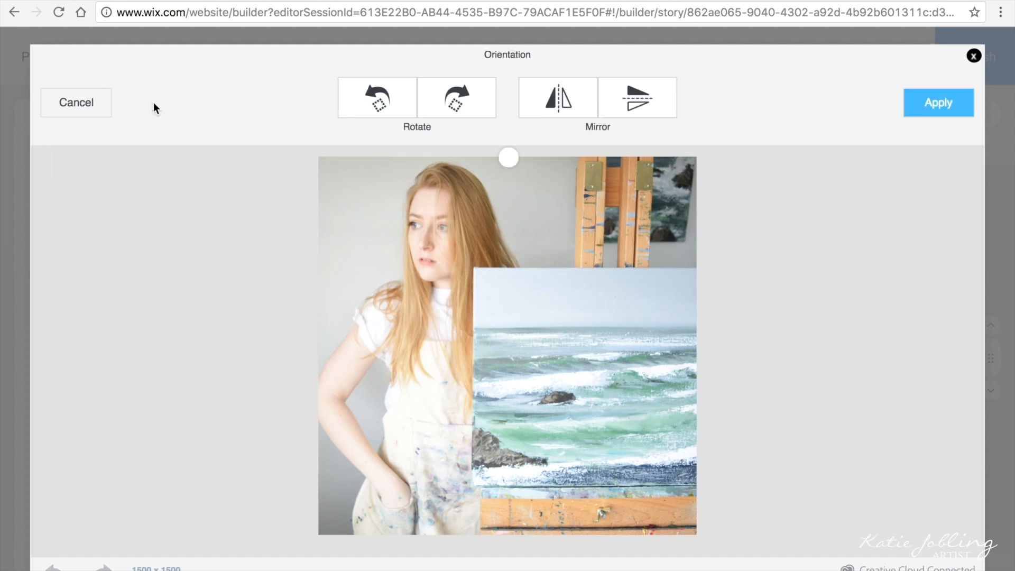
pyautogui.click(565, 100)
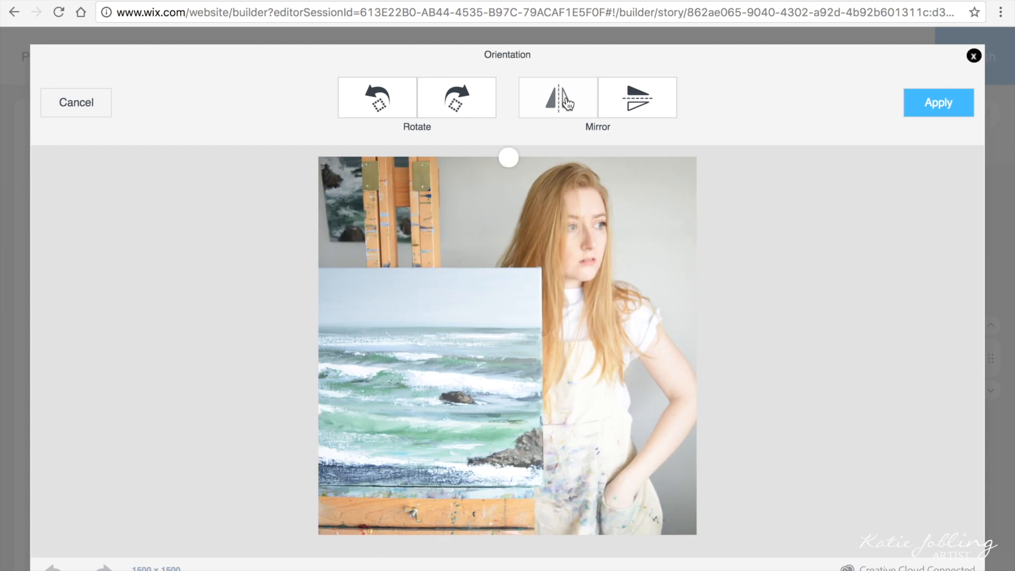
pyautogui.click(937, 102)
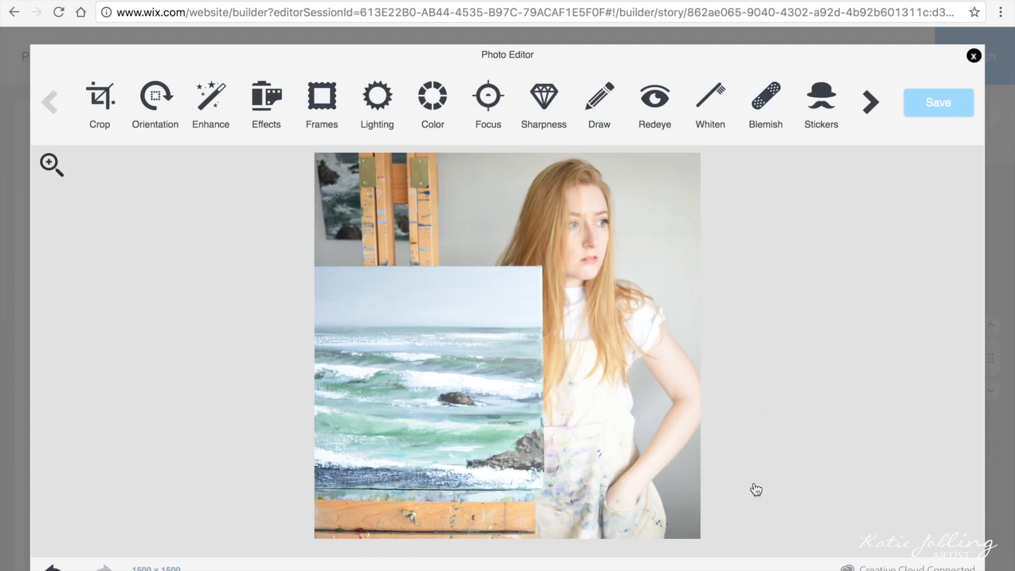
pyautogui.click(924, 104)
pyautogui.click(935, 559)
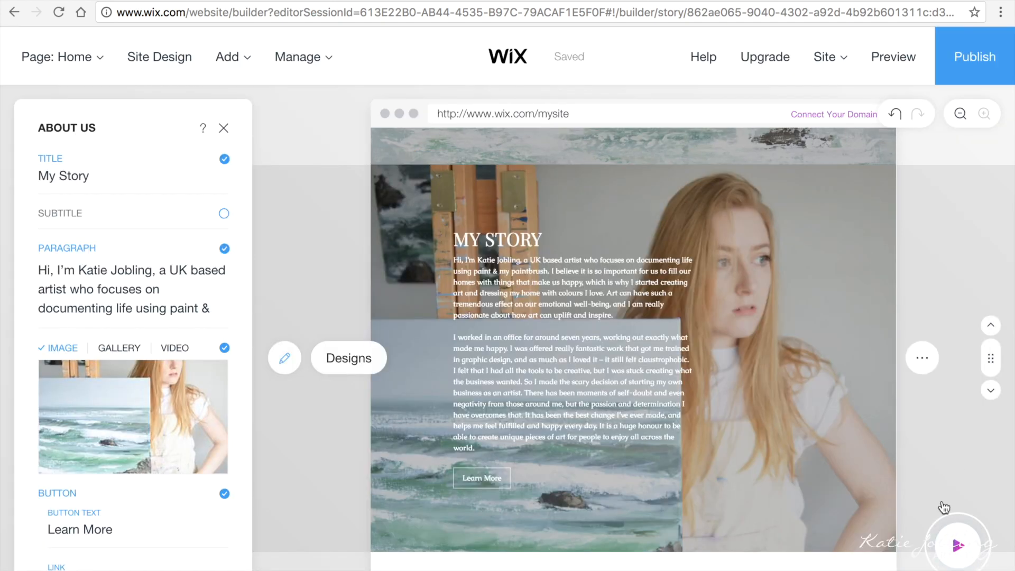
pyautogui.scroll(-3, 946, 440)
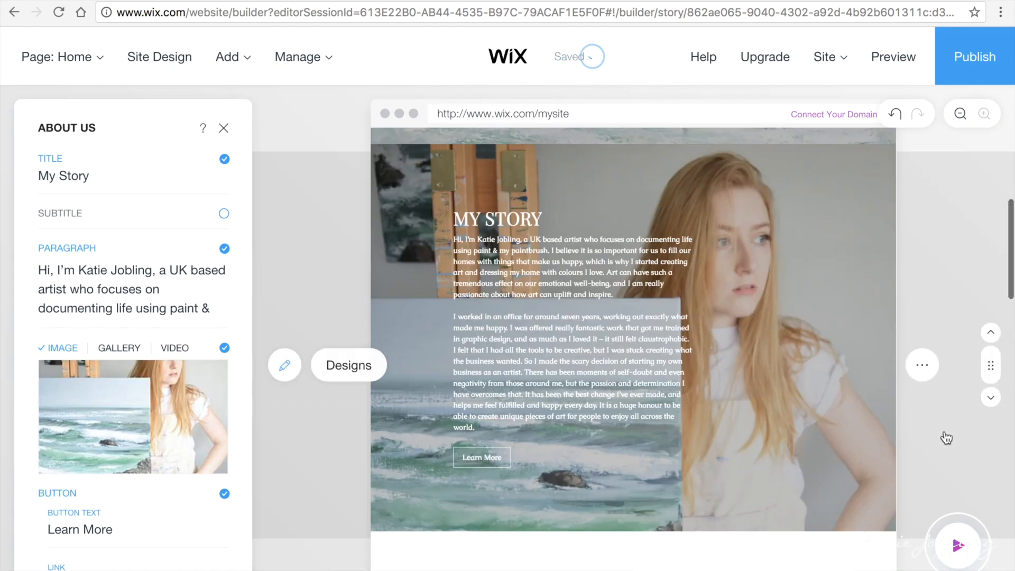
pyautogui.scroll(9, 947, 438)
# Step: Give the welcome section the layout with the title and subtitle in a centred white card
pyautogui.click(503, 367)
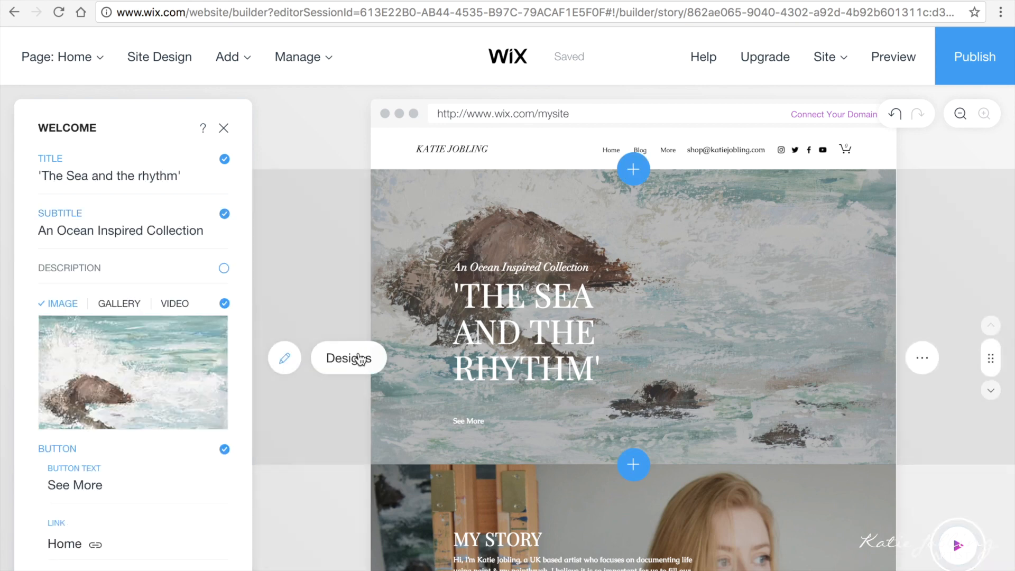
pyautogui.click(365, 360)
pyautogui.scroll(-6, 144, 555)
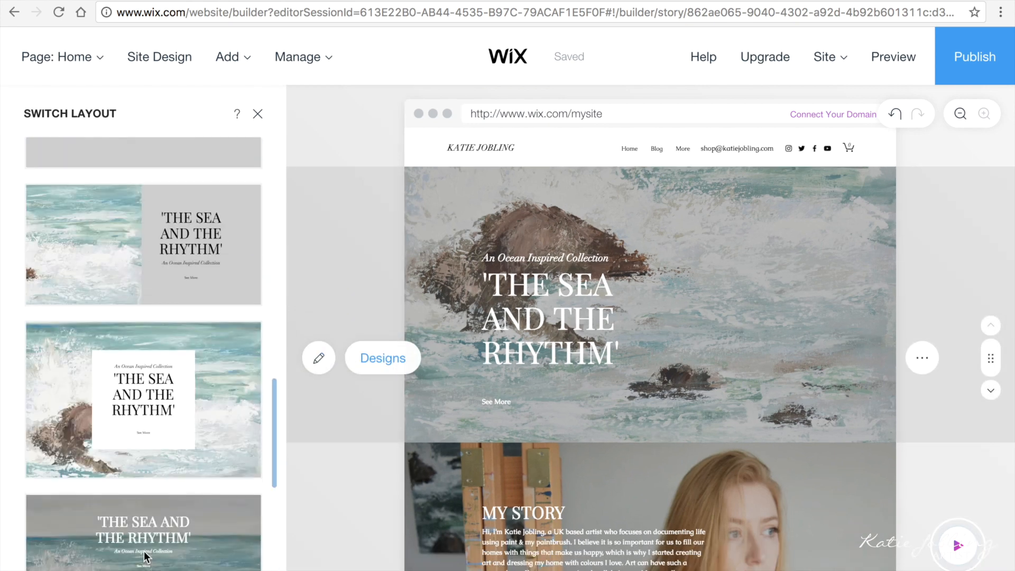
pyautogui.click(169, 407)
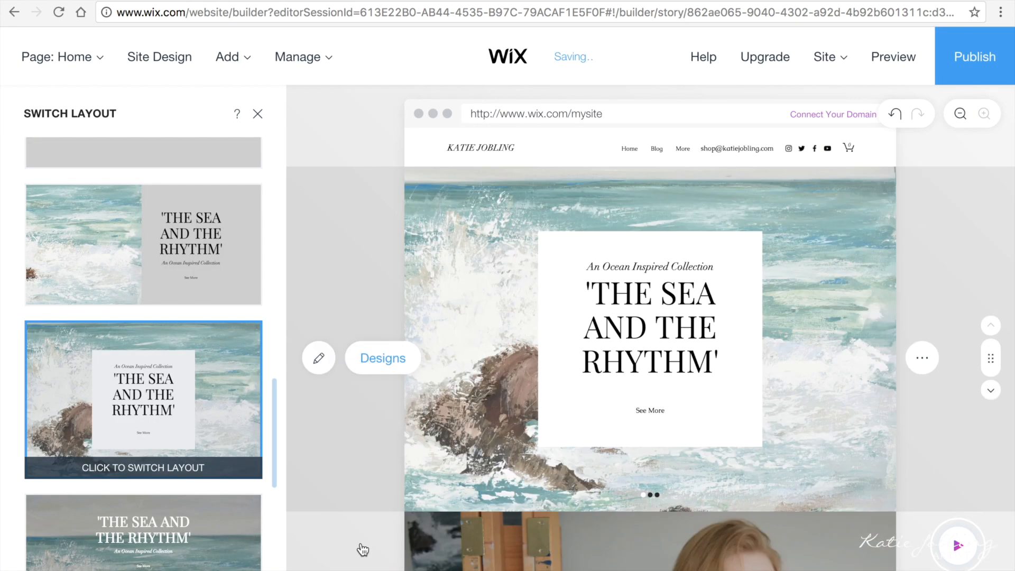
pyautogui.scroll(-5, 254, 534)
pyautogui.click(258, 114)
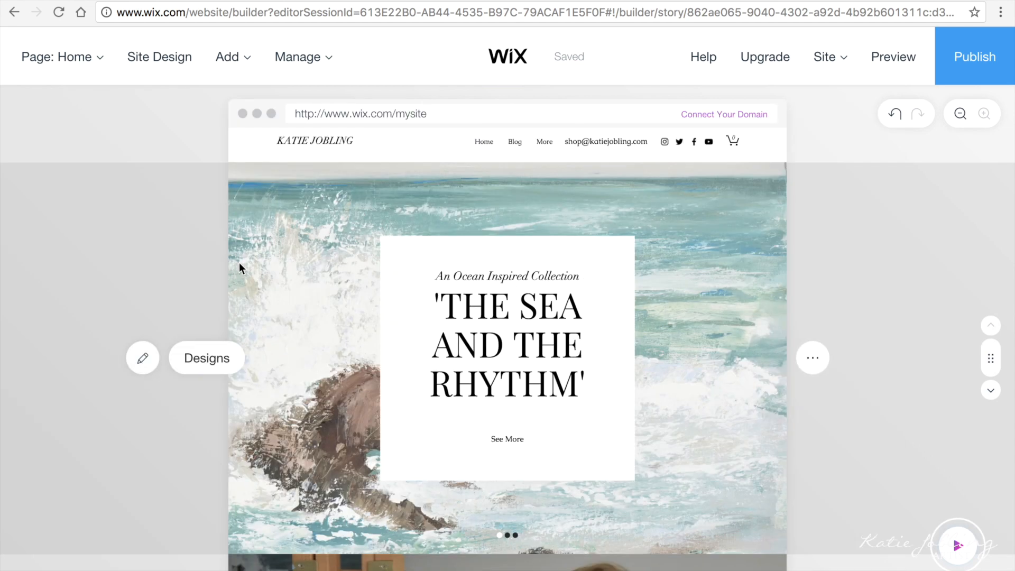
pyautogui.scroll(-5, 239, 262)
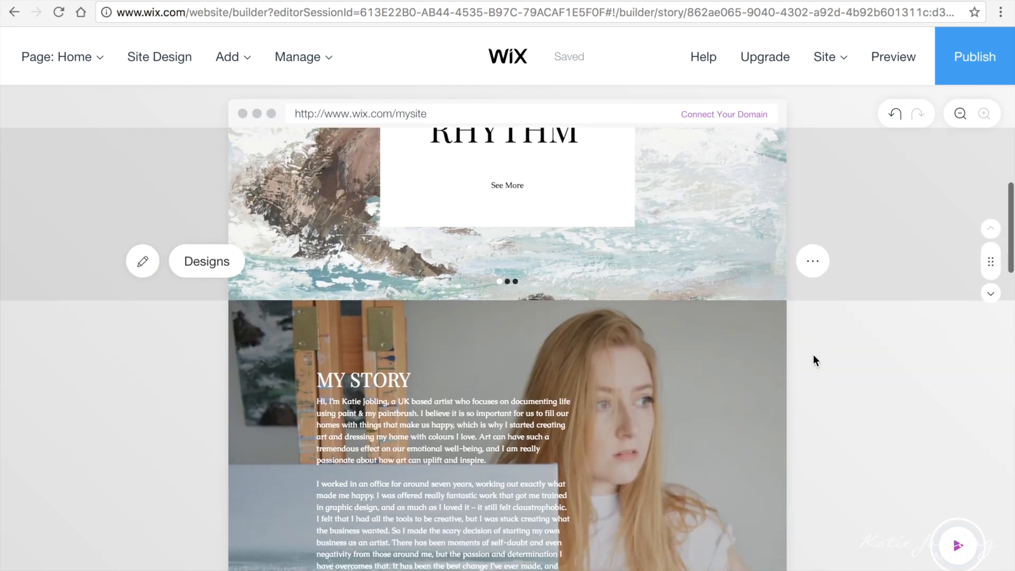
# Step: Add a Blog Post Gallery section template showing three post thumbnails to the Home page
pyautogui.click(241, 59)
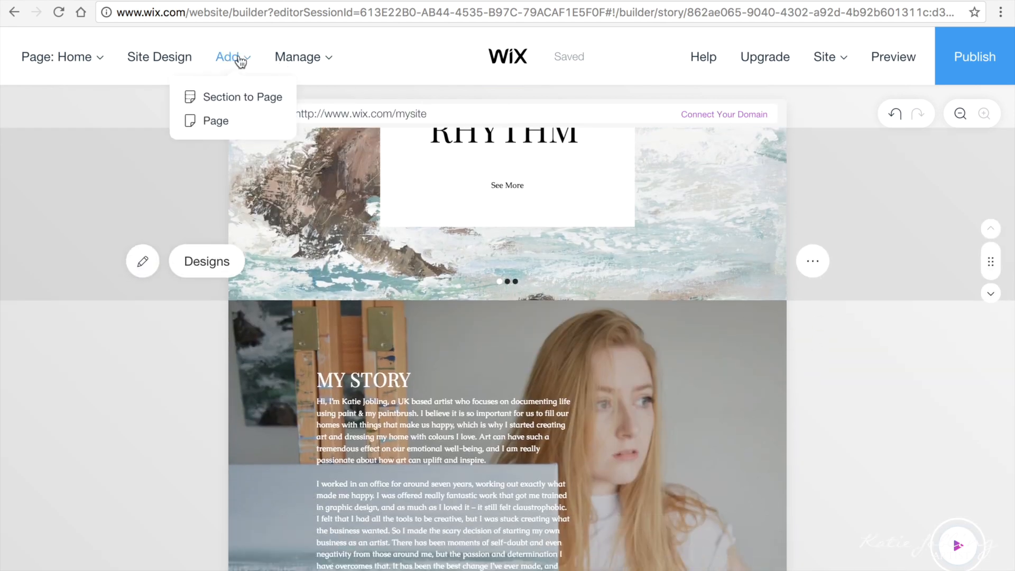
pyautogui.click(243, 100)
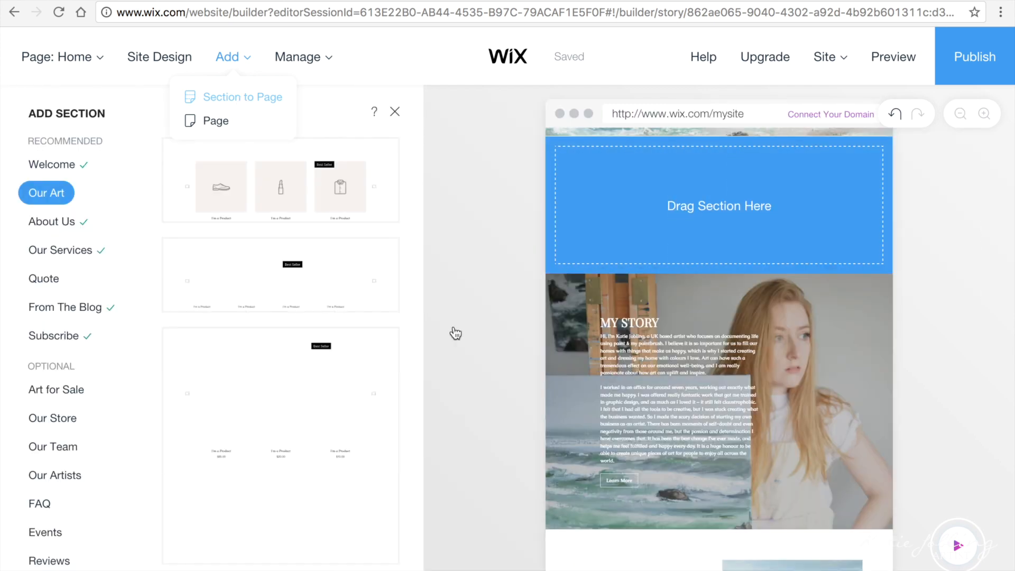
pyautogui.scroll(-1, 116, 425)
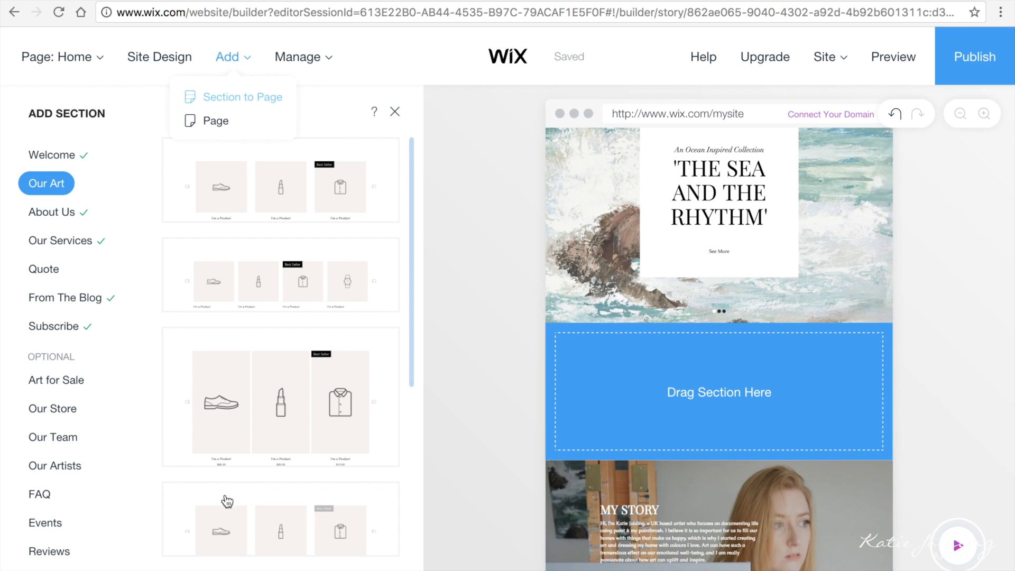
pyautogui.moveTo(413, 355); pyautogui.dragTo(413, 421)
pyautogui.scroll(-12, 101, 526)
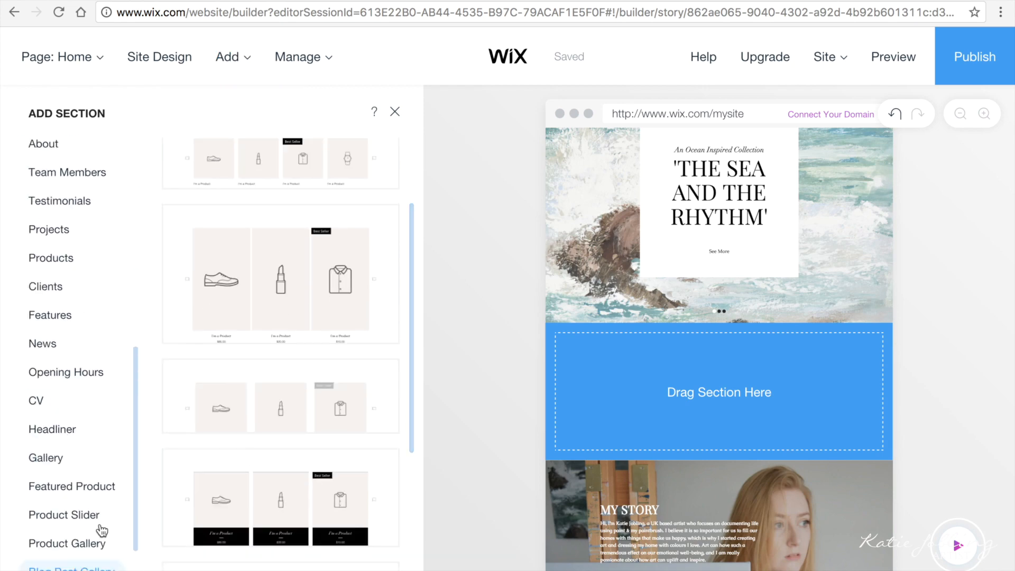
pyautogui.click(72, 462)
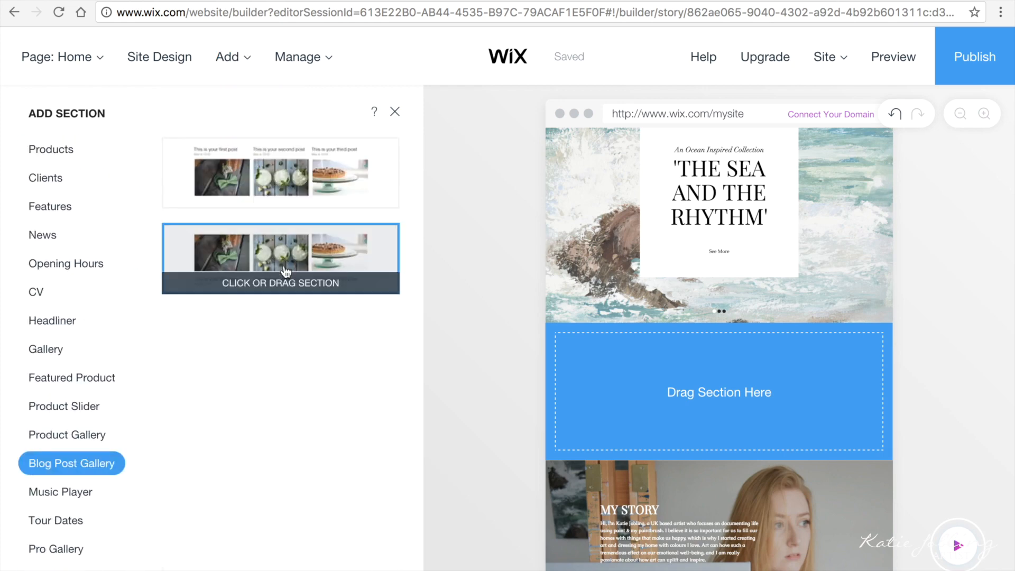
pyautogui.click(257, 274)
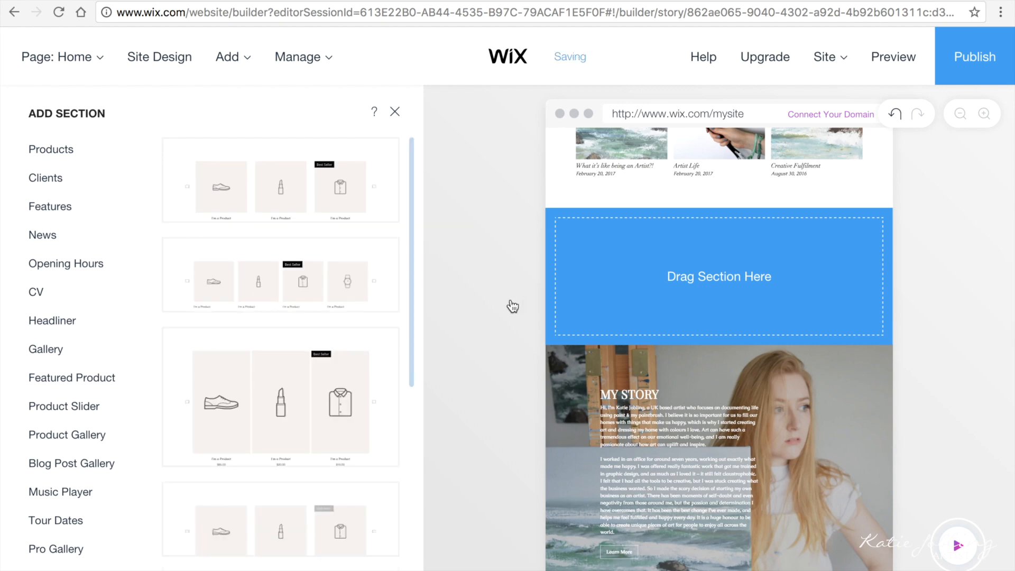
pyautogui.click(466, 369)
pyautogui.scroll(-15, 465, 370)
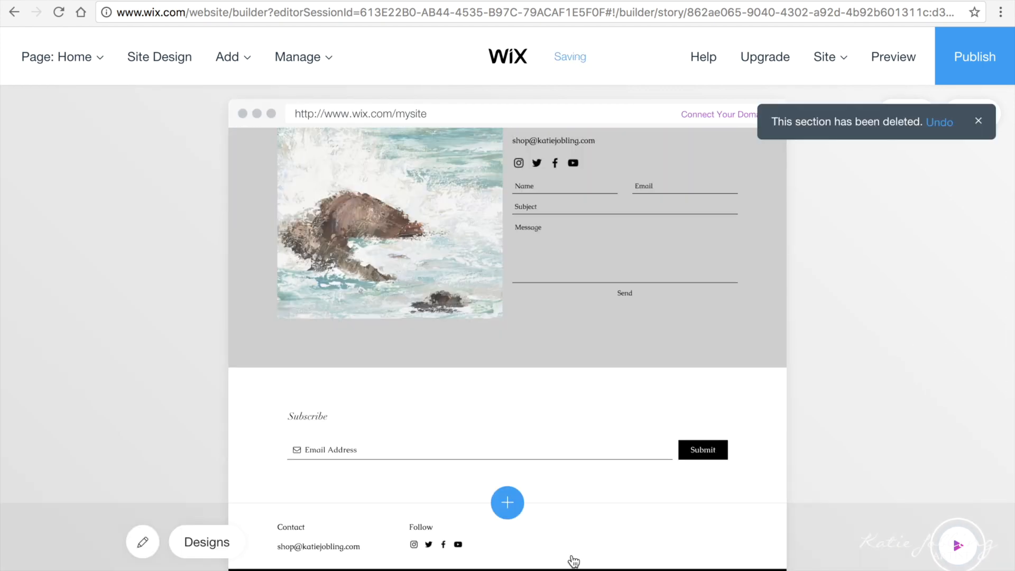
# Step: Delete 'Proudly created with Wix.com' from the footer's Copyright Message field
pyautogui.click(143, 542)
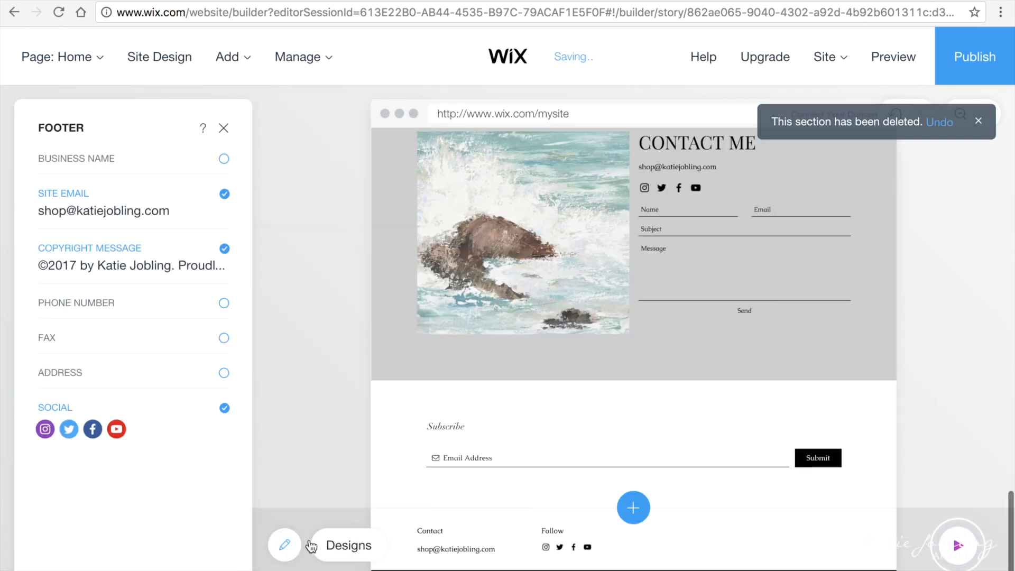
pyautogui.click(154, 262)
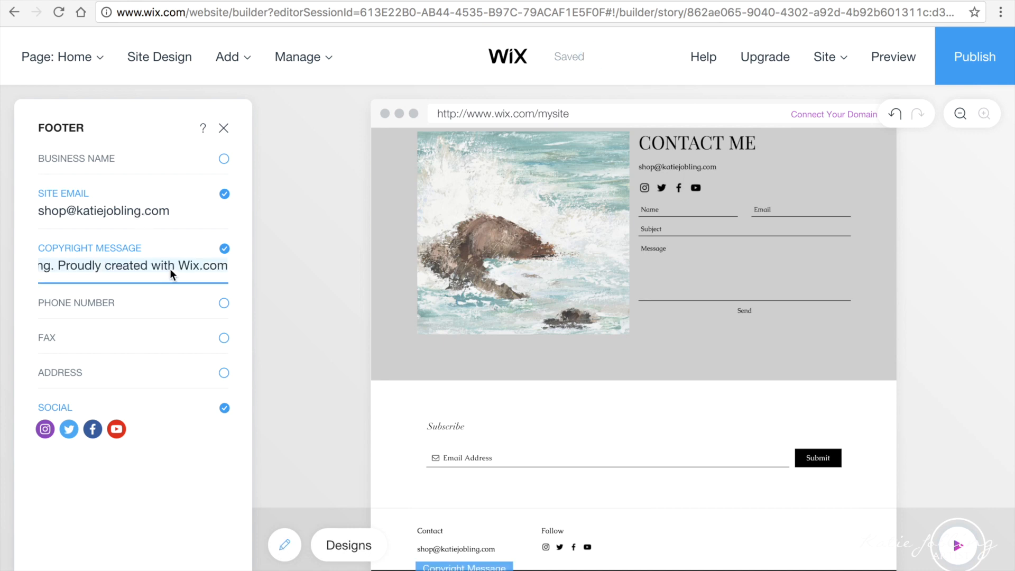
pyautogui.click(112, 265)
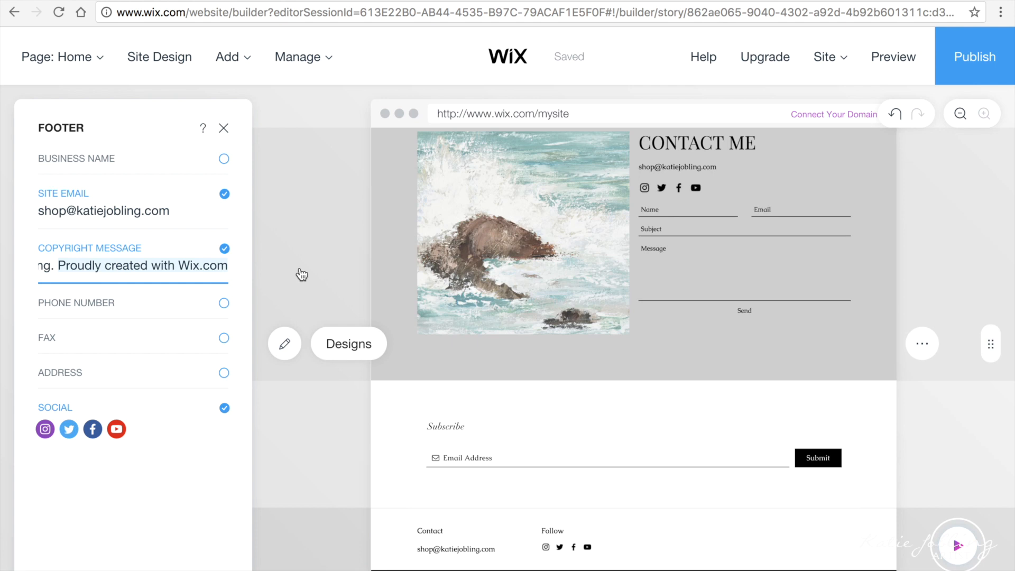
pyautogui.hotkey('shift', 'End')
pyautogui.press('Delete')
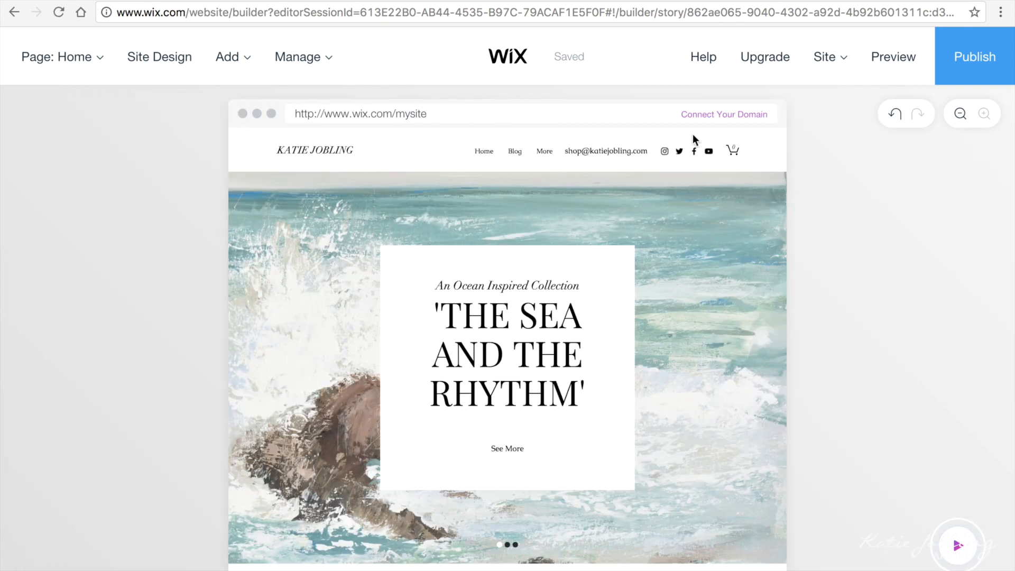
# Step: Switch the editor from the Home page to the Blog page
pyautogui.click(75, 62)
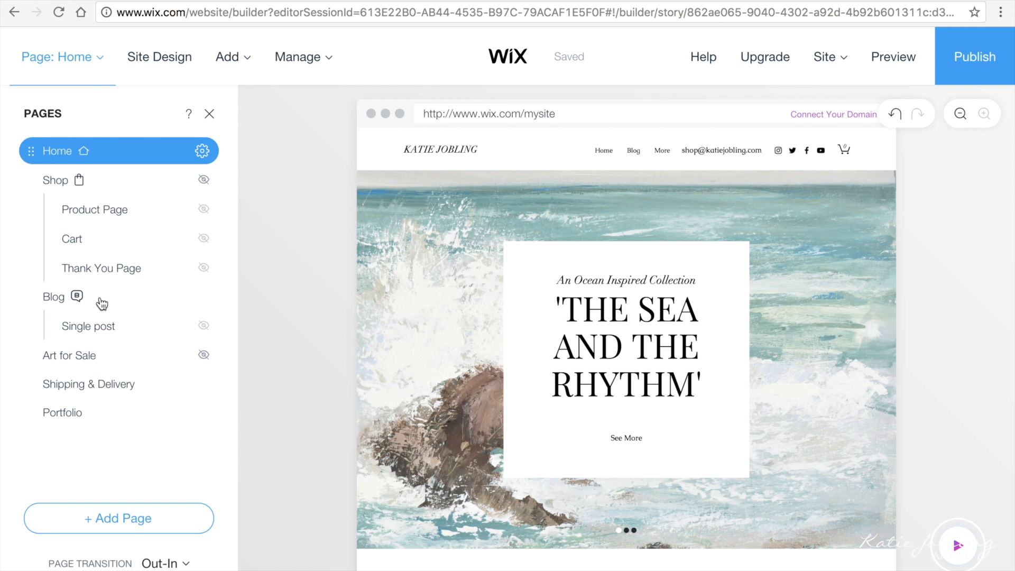
pyautogui.click(53, 299)
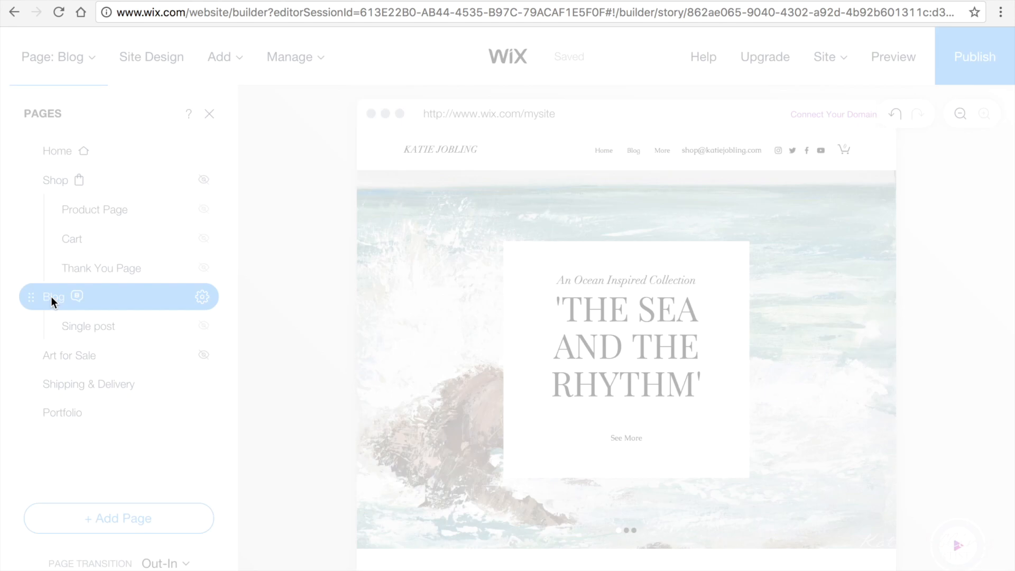
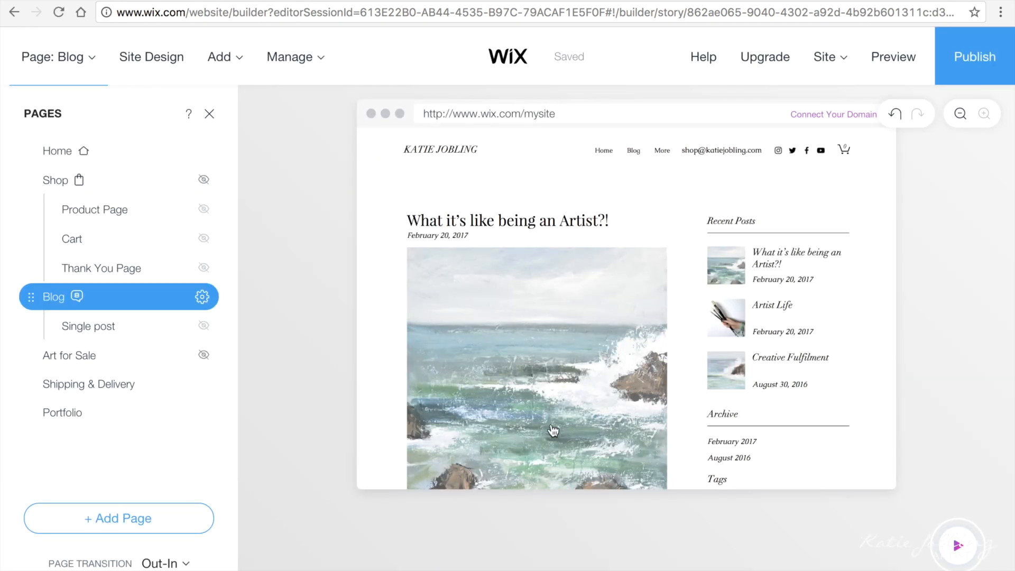
# Step: Scroll the Blog page preview and open the blog section's Switch Layout options
pyautogui.scroll(-1, 553, 431)
pyautogui.scroll(-4, 553, 431)
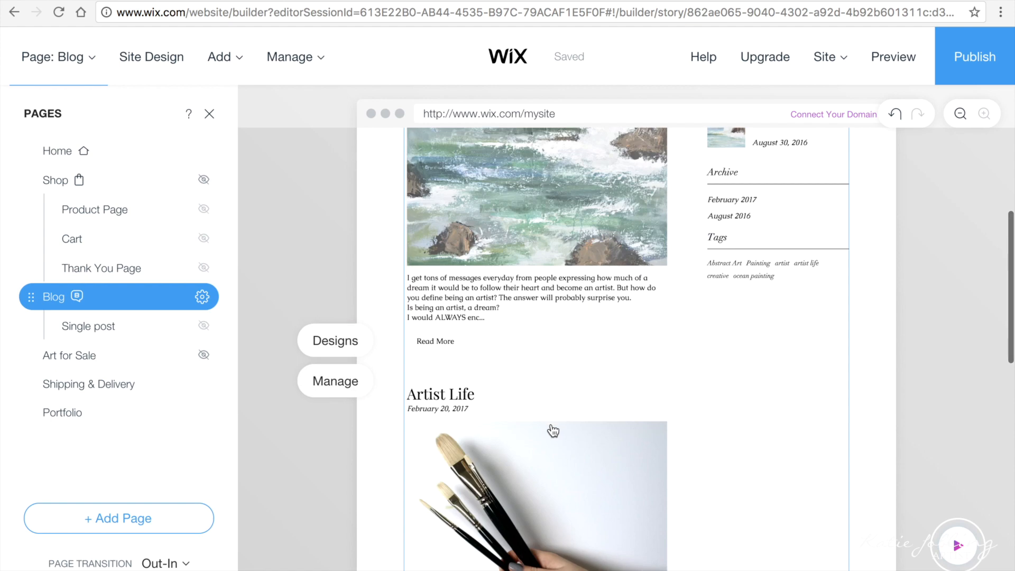
pyautogui.scroll(-5, 553, 431)
pyautogui.scroll(10, 553, 431)
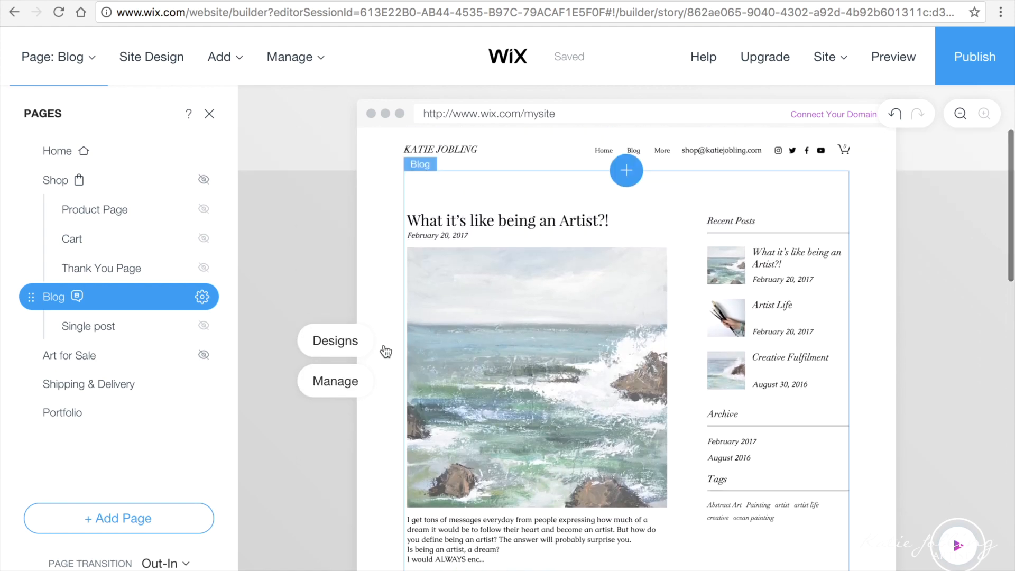
pyautogui.click(335, 341)
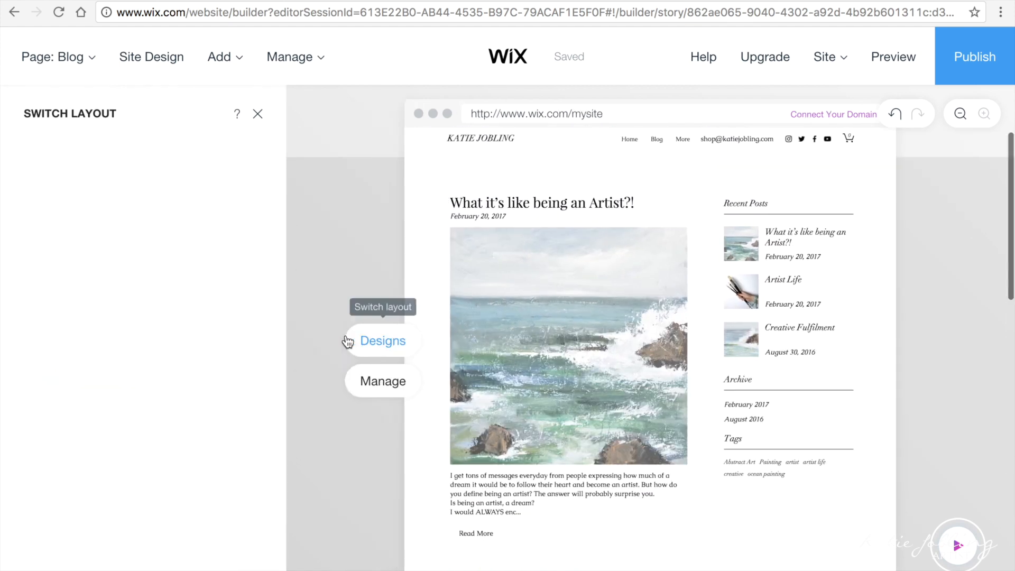
# Step: Apply a single-column blog layout with centred post titles and wide images
pyautogui.scroll(-5, 226, 456)
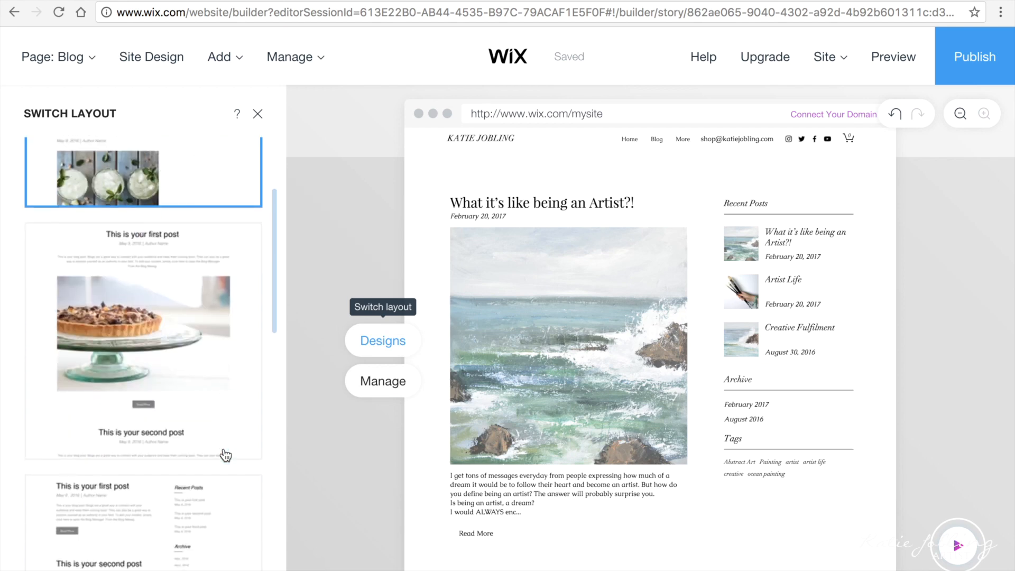
pyautogui.scroll(-5, 222, 453)
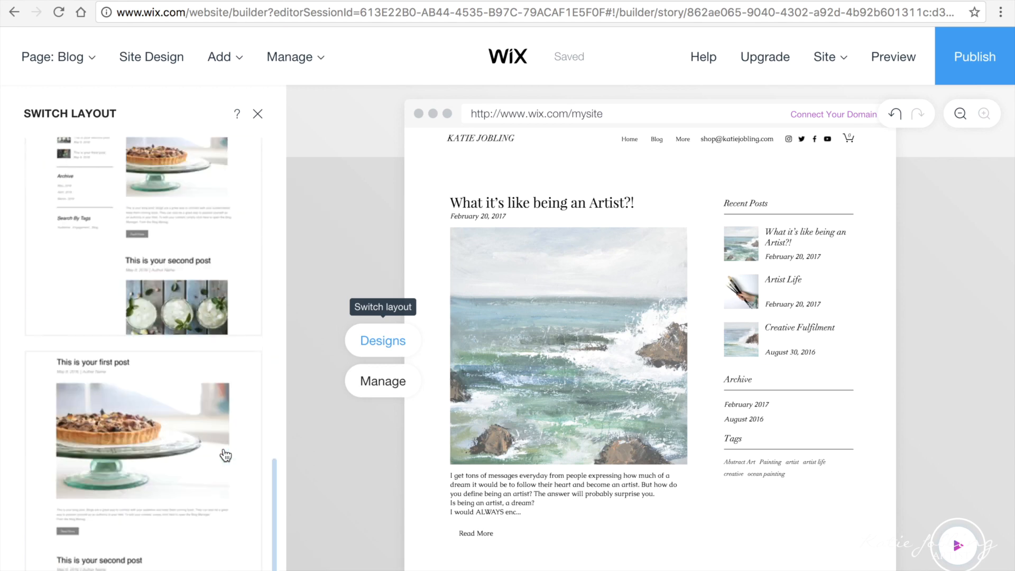
pyautogui.click(175, 448)
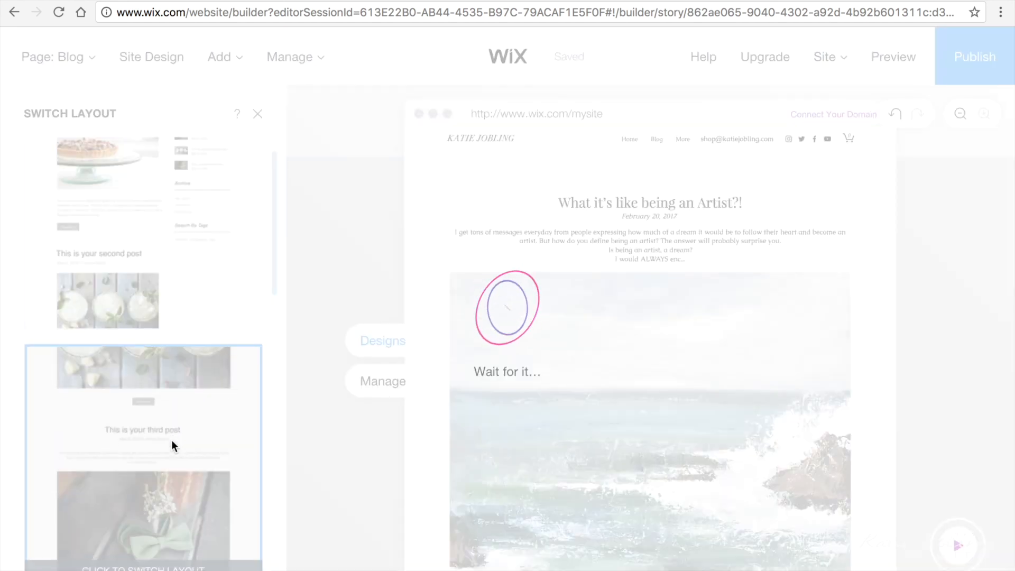
# Step: Close the layout panel and move to the Portfolio page
pyautogui.scroll(-1, 531, 468)
pyautogui.scroll(-5, 532, 468)
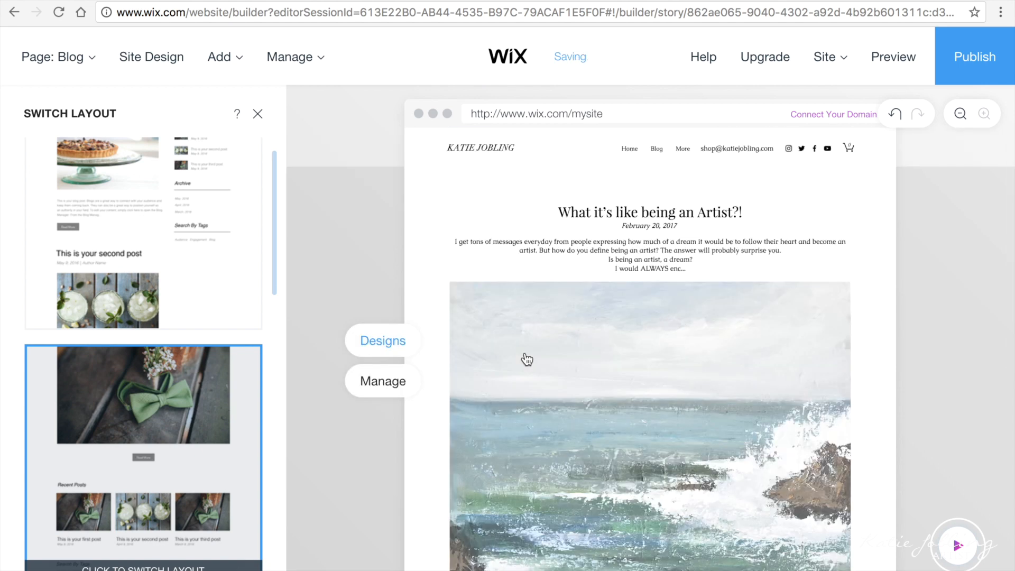
pyautogui.click(258, 113)
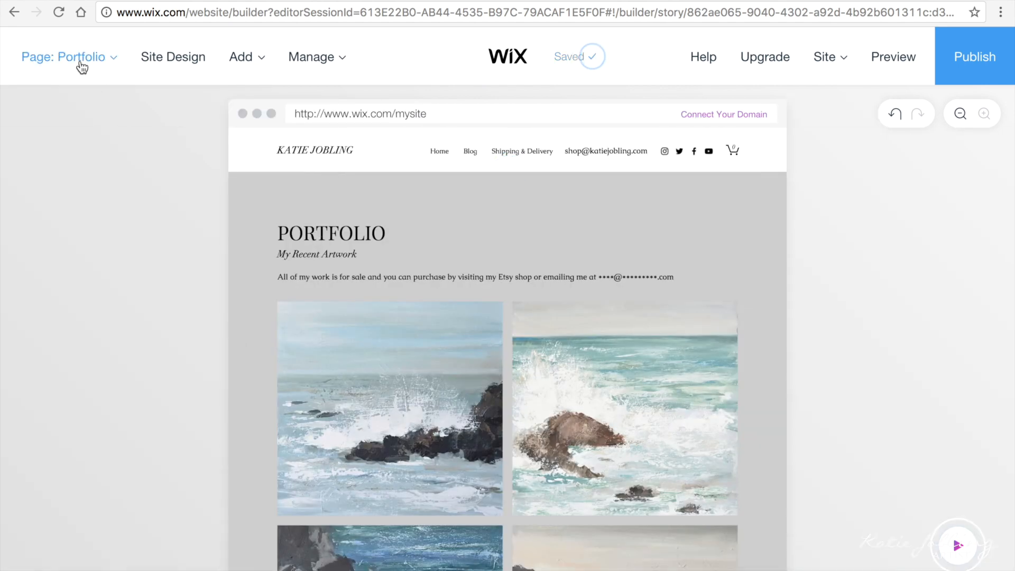
# Step: Choose the Clean theme in Site Design for a lighter, sans-serif look site-wide
pyautogui.click(164, 62)
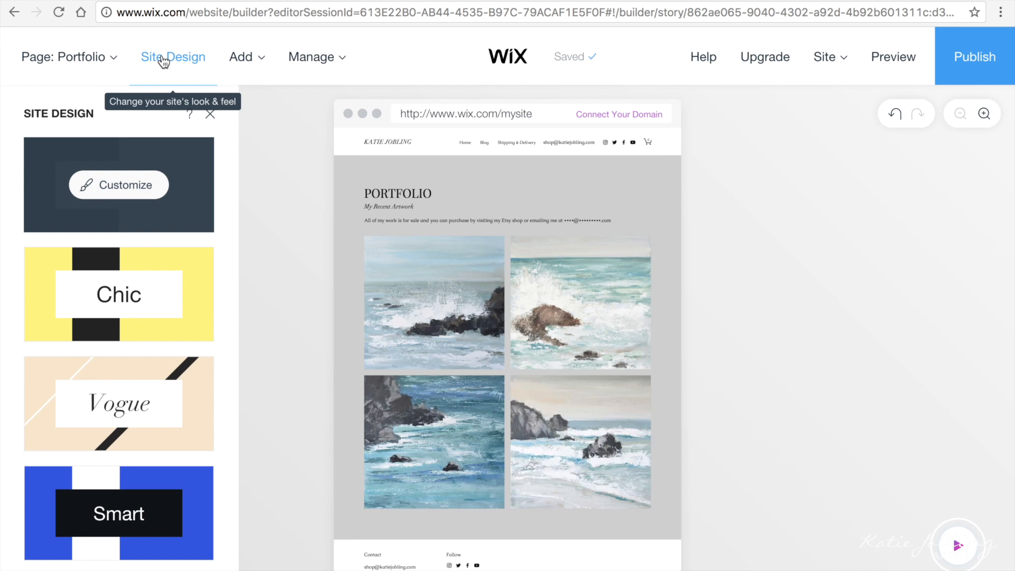
pyautogui.scroll(-15, 158, 388)
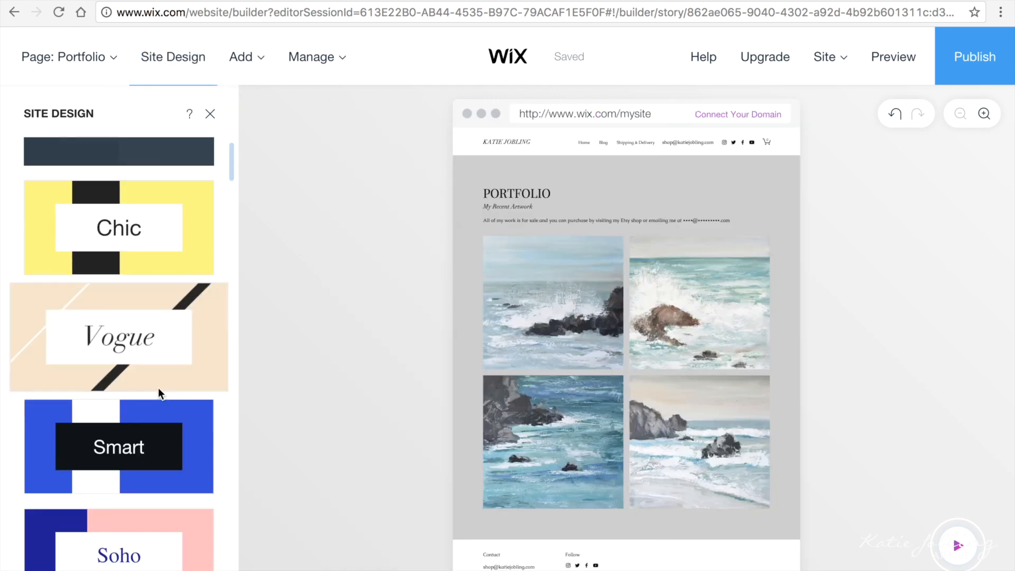
pyautogui.scroll(5, 158, 388)
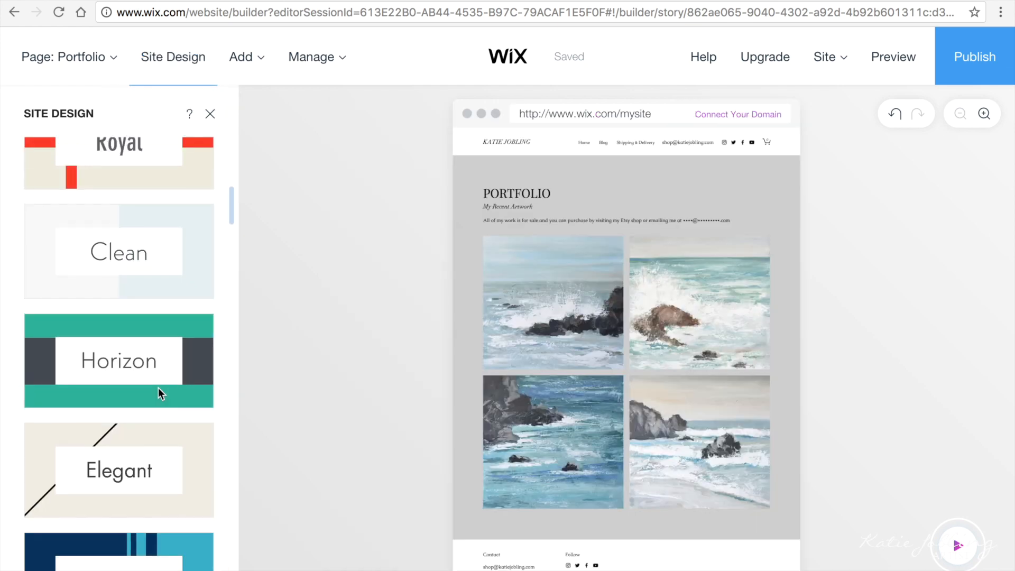
pyautogui.click(142, 224)
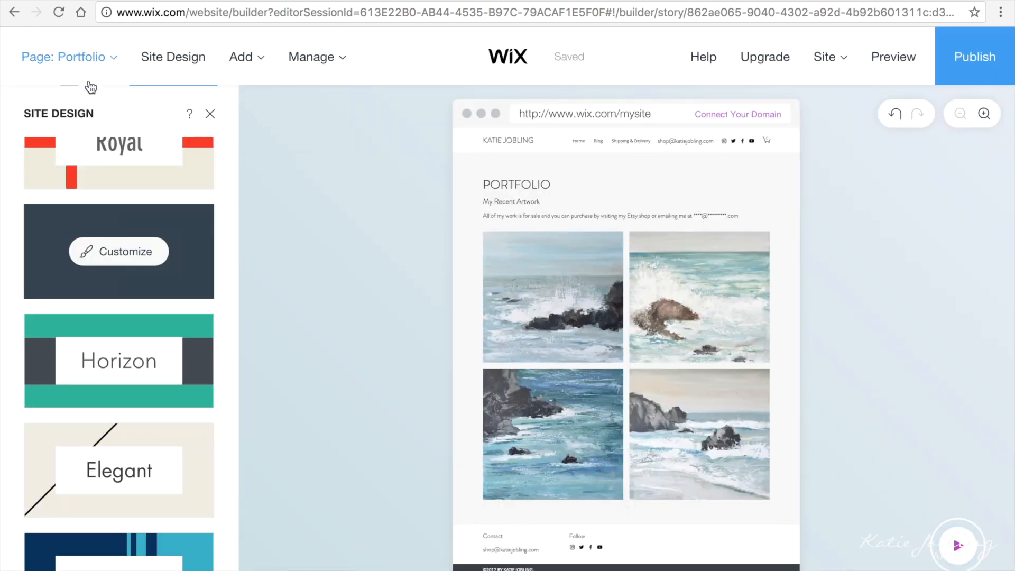
# Step: Review the restyled Home page, then start publishing to reach the domain choice
pyautogui.click(84, 79)
pyautogui.click(52, 150)
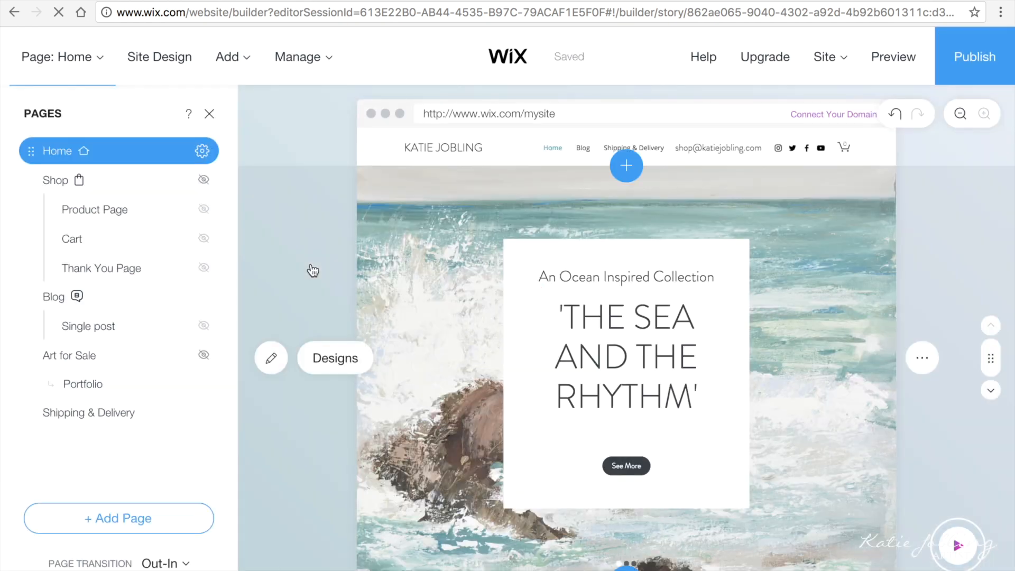
pyautogui.scroll(-5, 312, 271)
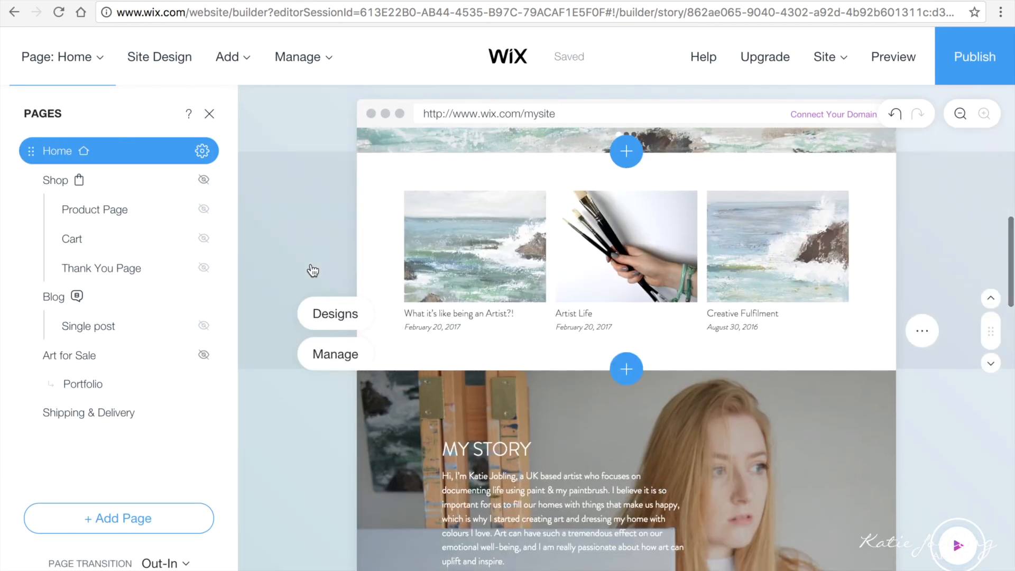
pyautogui.scroll(-5, 312, 271)
pyautogui.scroll(-5, 313, 271)
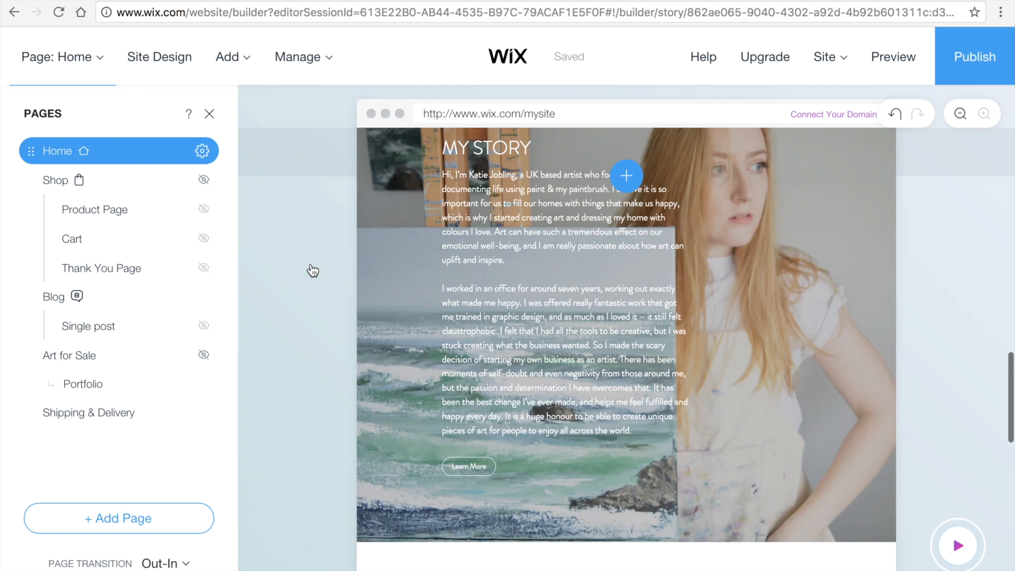
pyautogui.scroll(-5, 313, 271)
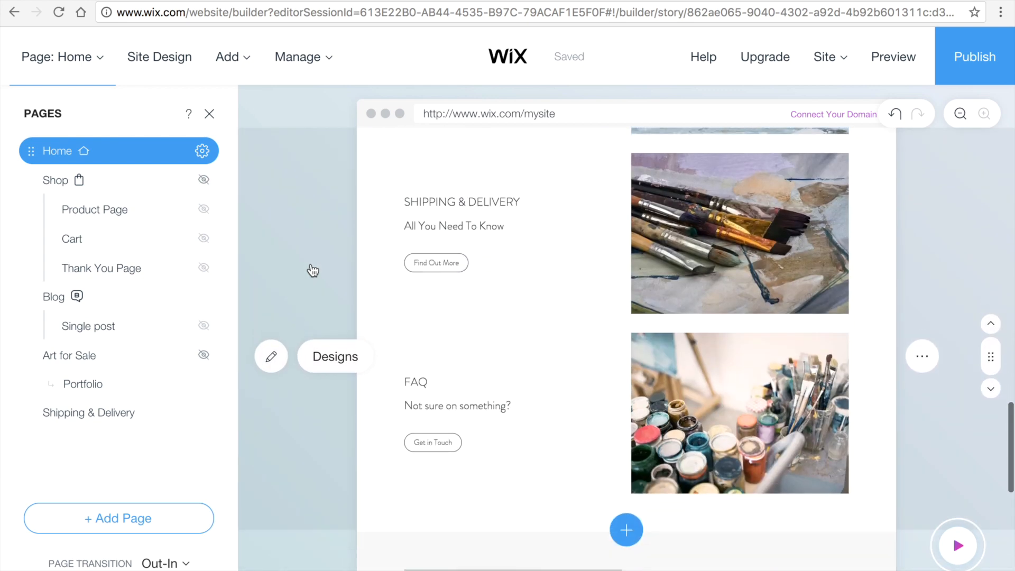
pyautogui.scroll(-4, 312, 271)
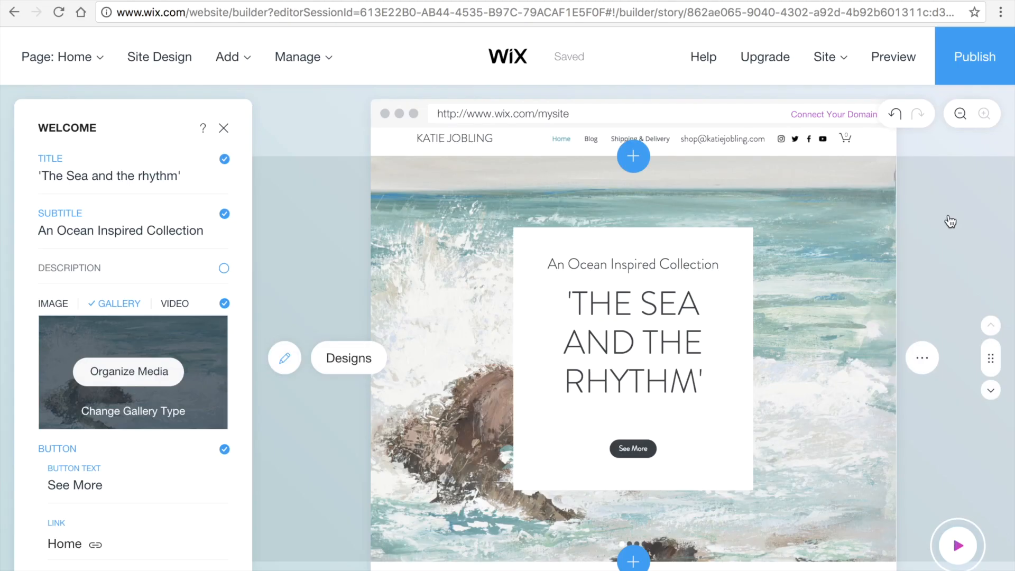
pyautogui.click(976, 69)
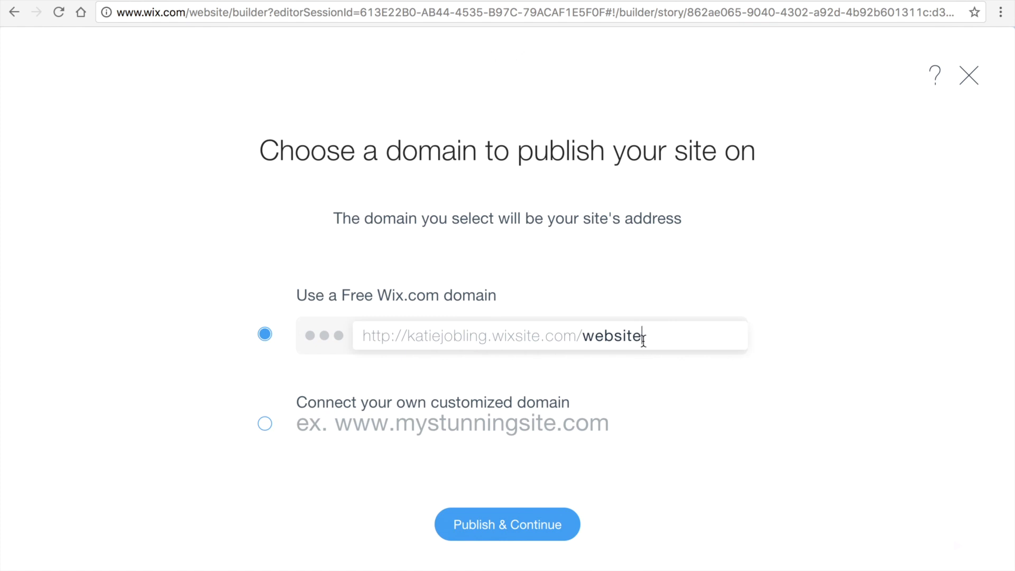
# Step: Replace the placeholder site name with the artist's name, publish on free wixsite.com, and view it
pyautogui.moveTo(643, 338); pyautogui.dragTo(598, 341)
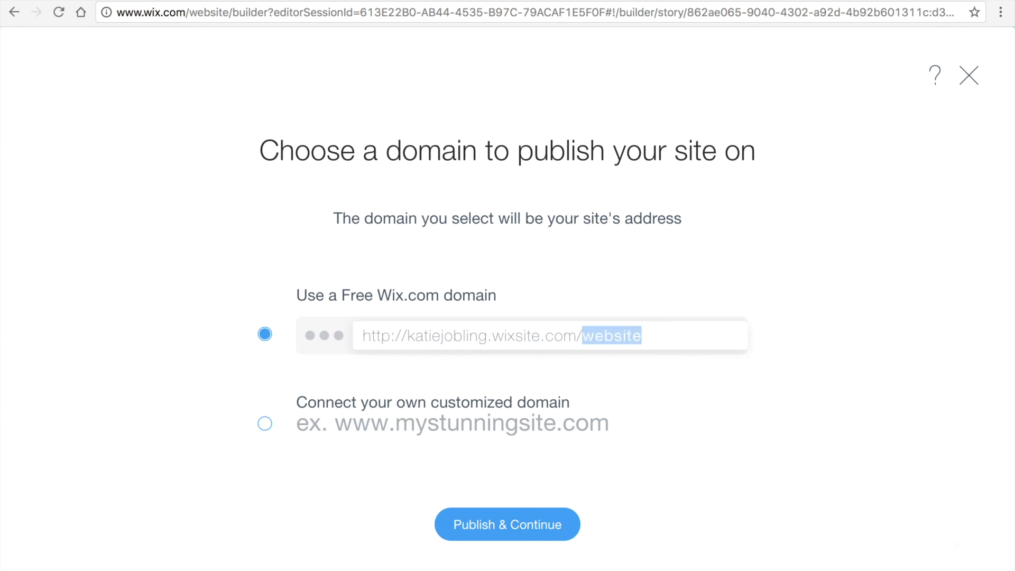
pyautogui.write('katiejobling')
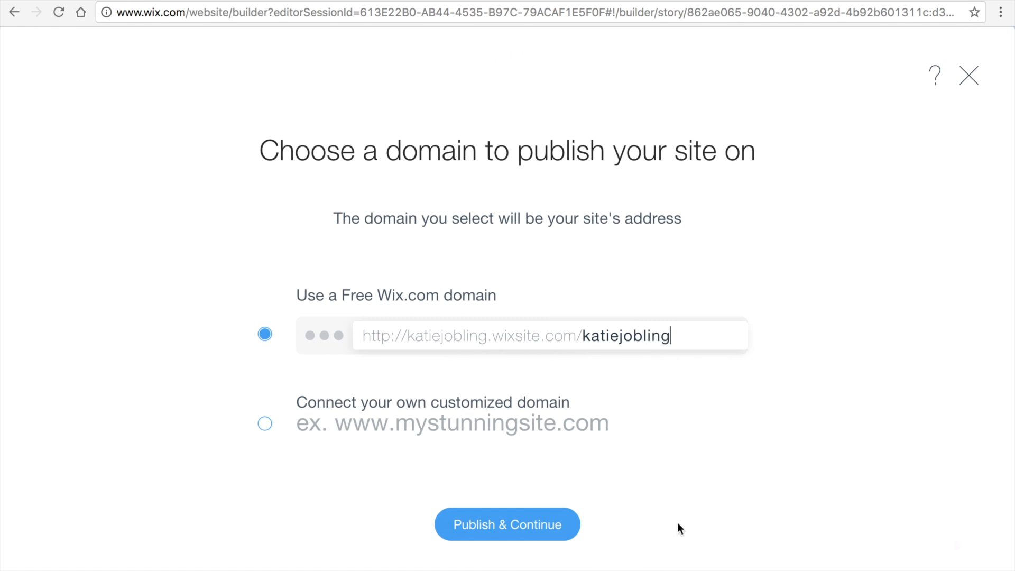
pyautogui.click(521, 526)
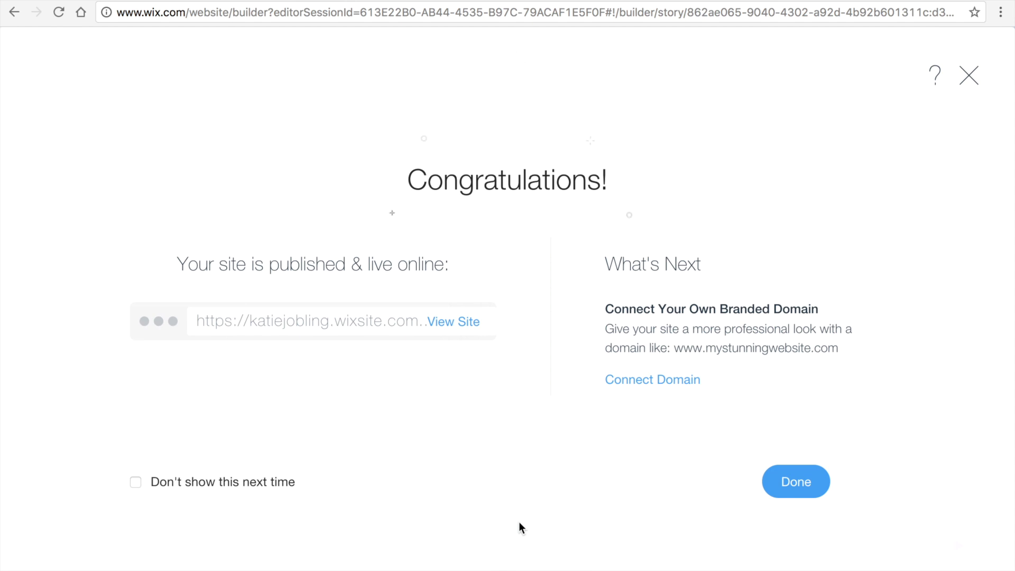
pyautogui.click(457, 320)
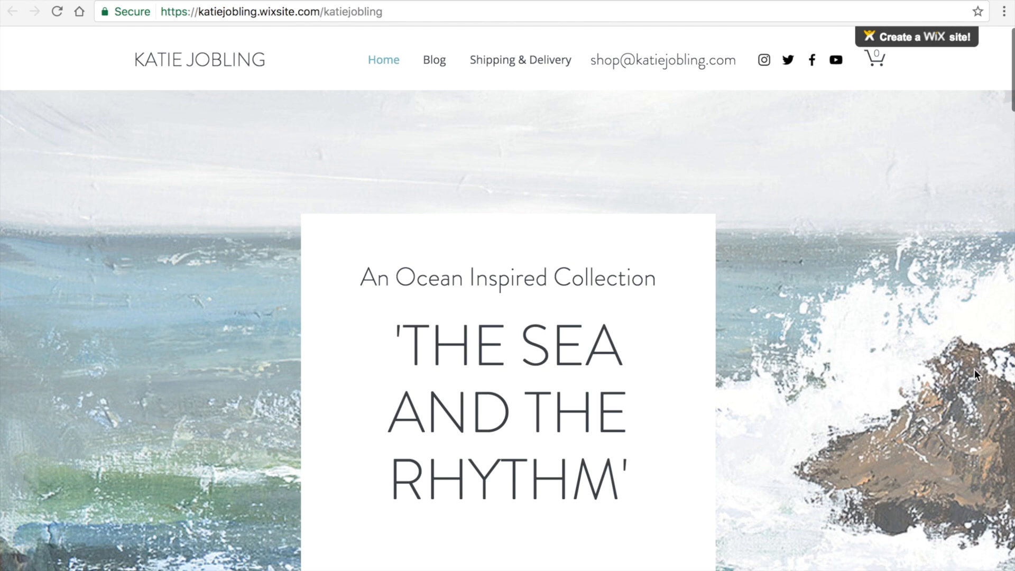
# Step: Scroll through the live site's home page
pyautogui.scroll(-14, 975, 369)
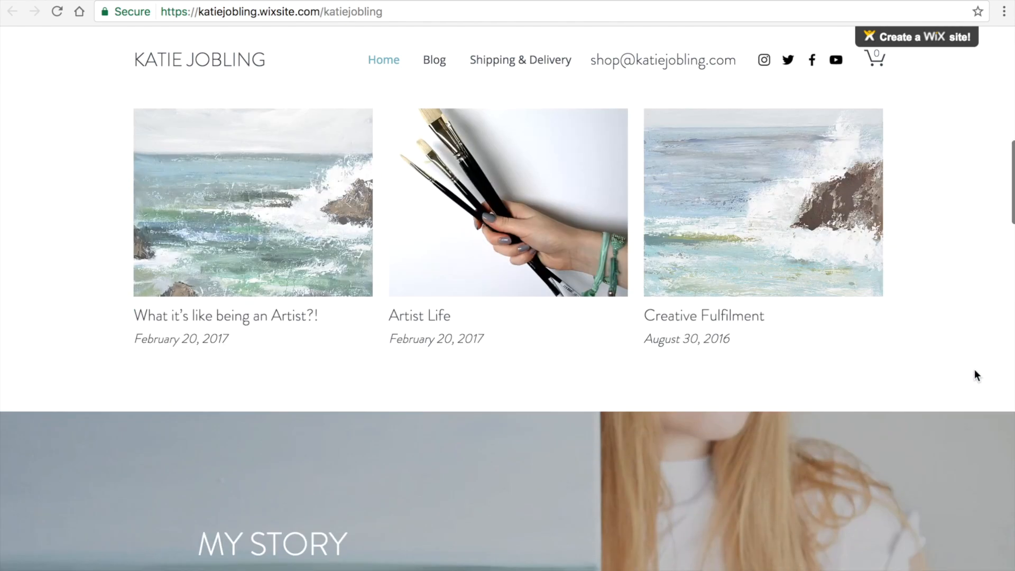
pyautogui.scroll(-9, 975, 370)
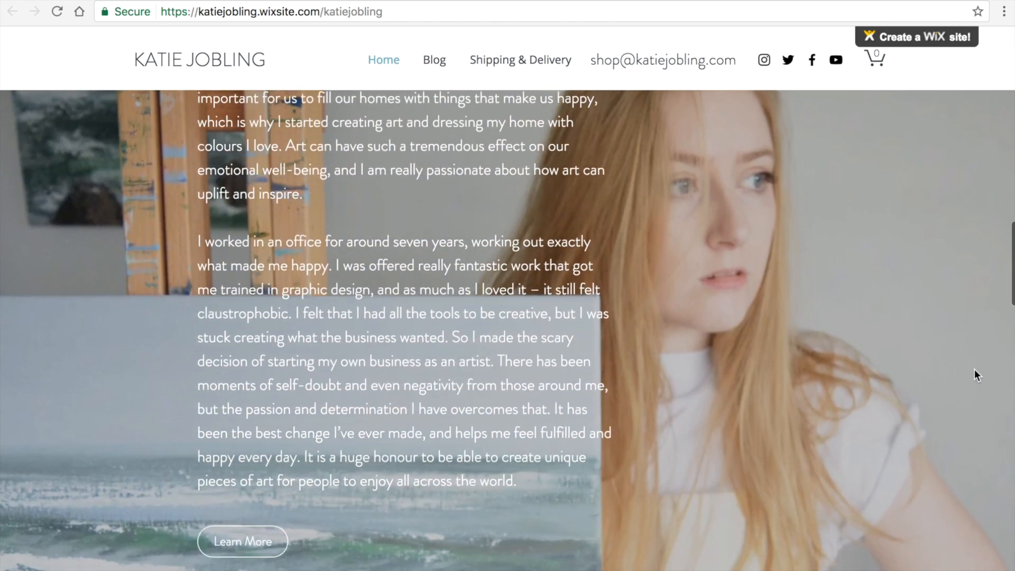
pyautogui.scroll(-9, 975, 370)
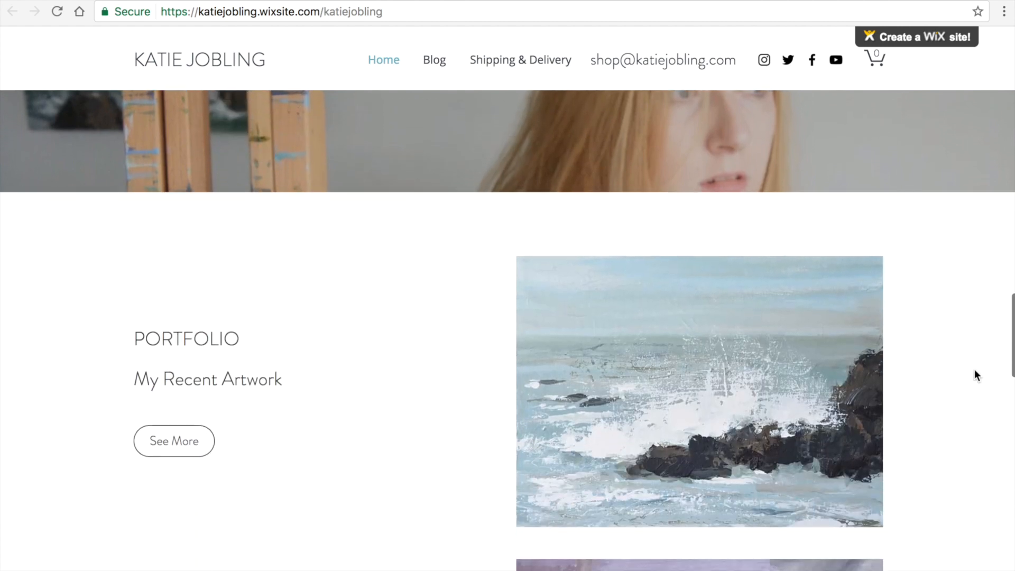
pyautogui.scroll(-14, 976, 374)
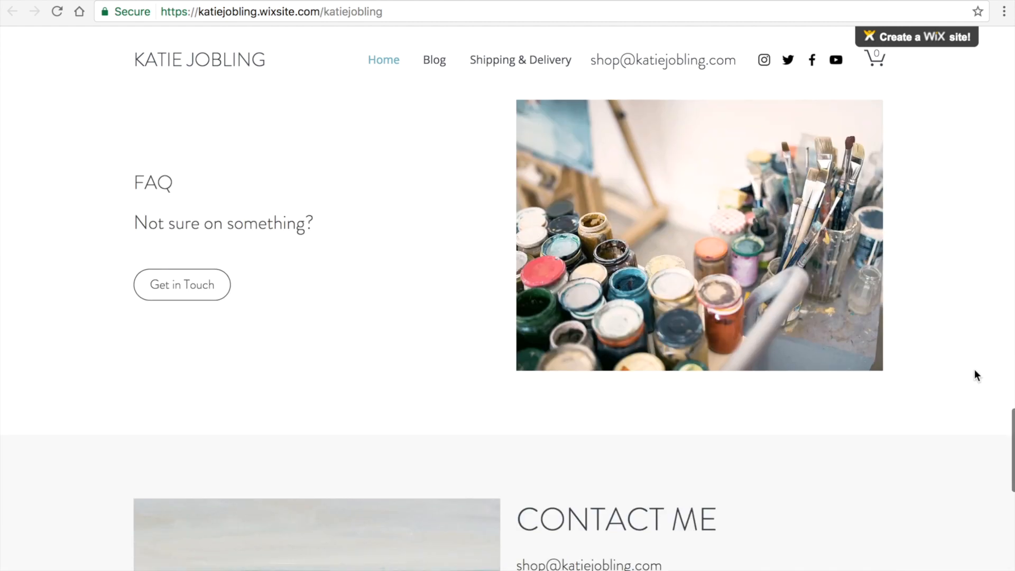
pyautogui.scroll(-12, 974, 371)
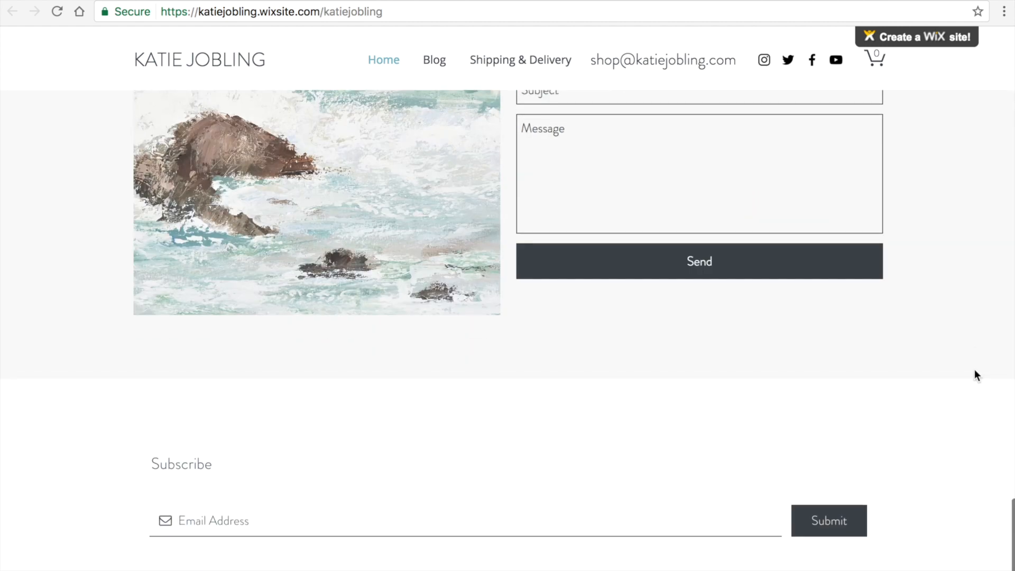
pyautogui.scroll(-3, 975, 369)
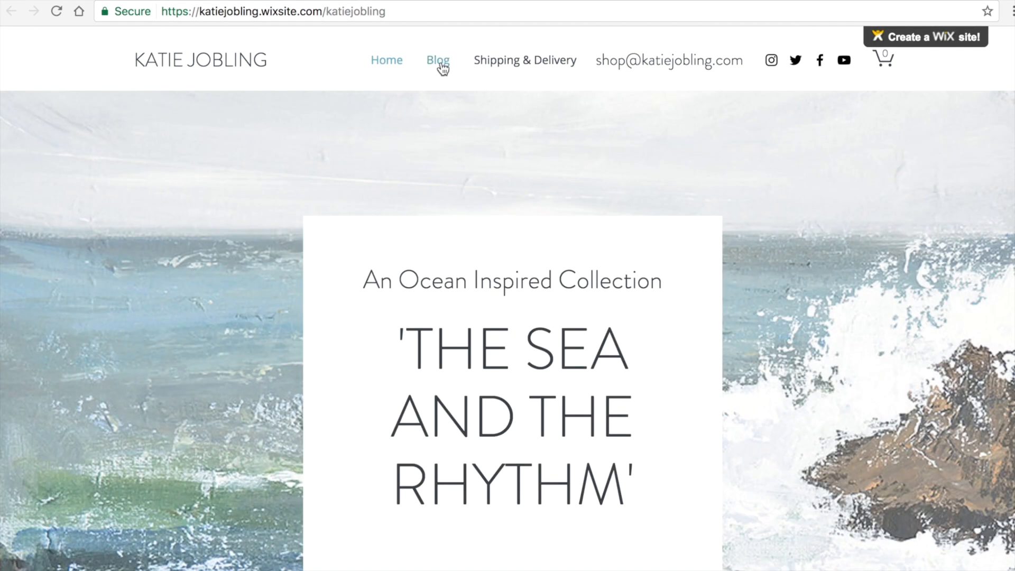
# Step: Browse the live Blog and Shipping & Delivery pages
pyautogui.click(439, 62)
pyautogui.scroll(-15, 67, 343)
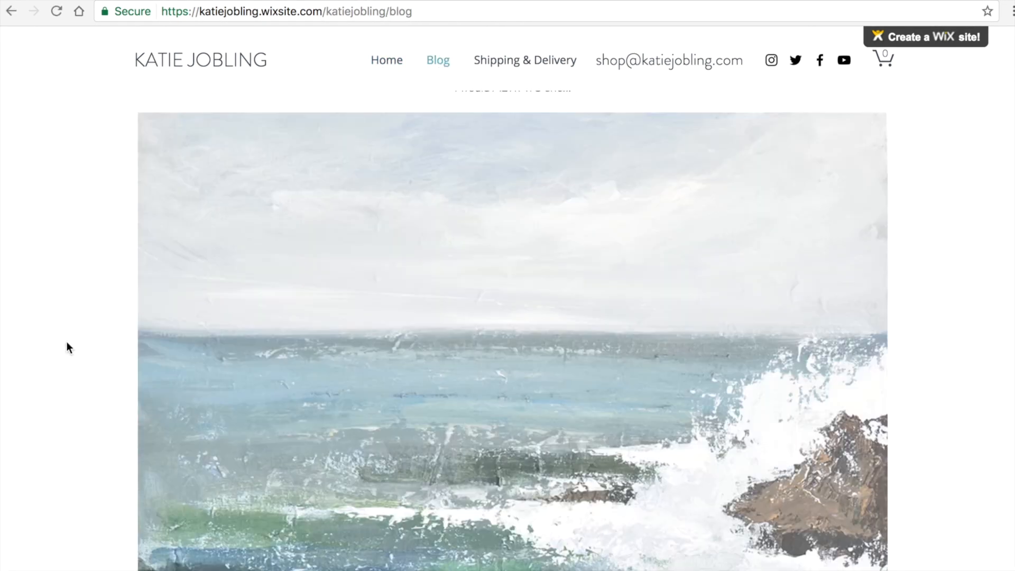
pyautogui.scroll(-20, 66, 342)
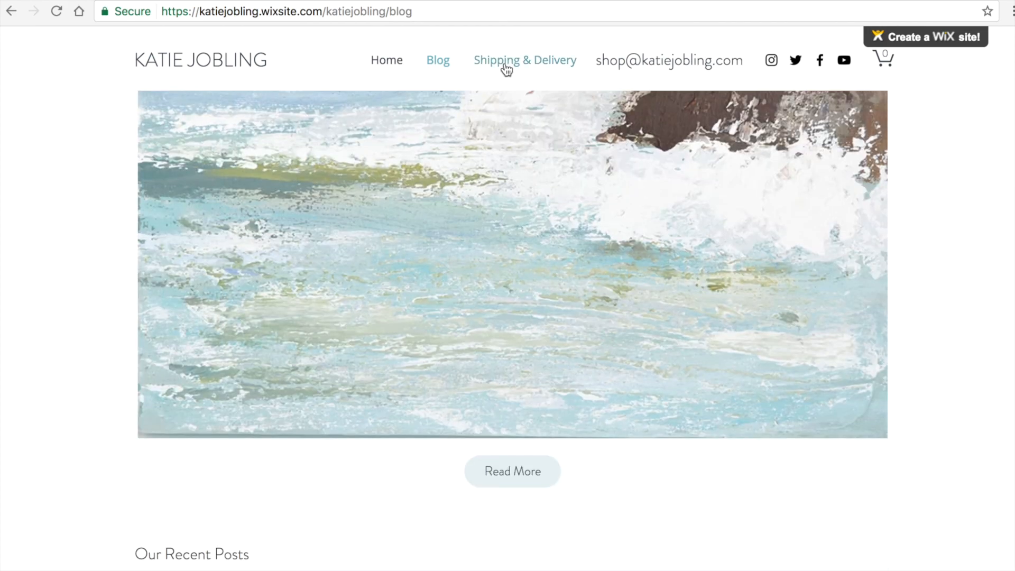
pyautogui.click(505, 65)
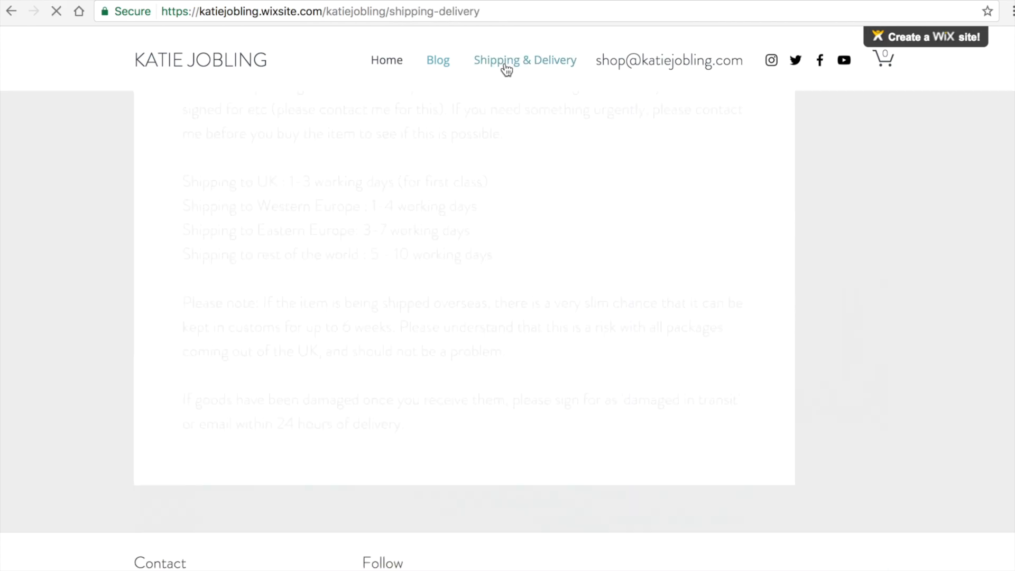
pyautogui.scroll(-7, 911, 417)
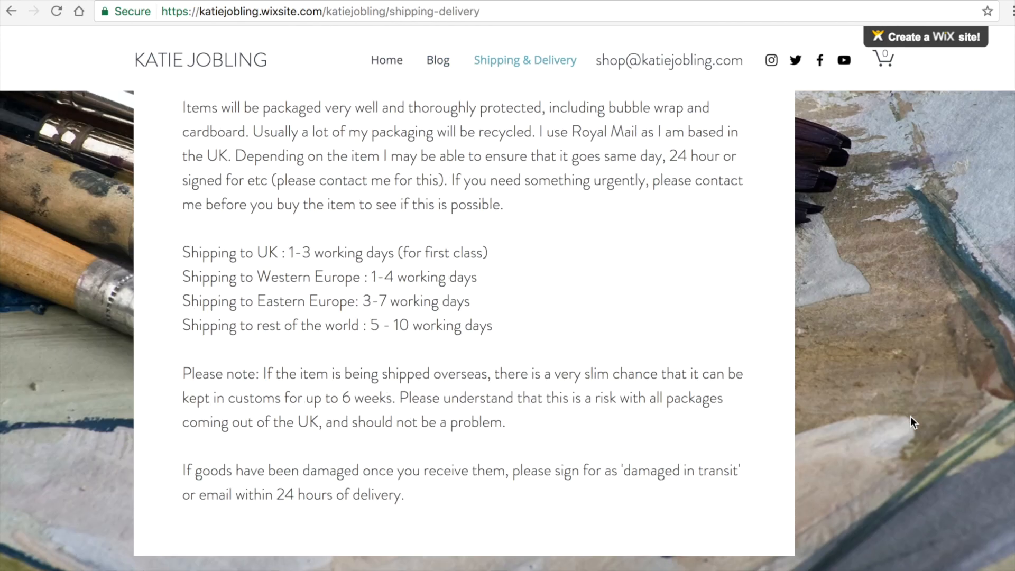
pyautogui.scroll(8, 910, 419)
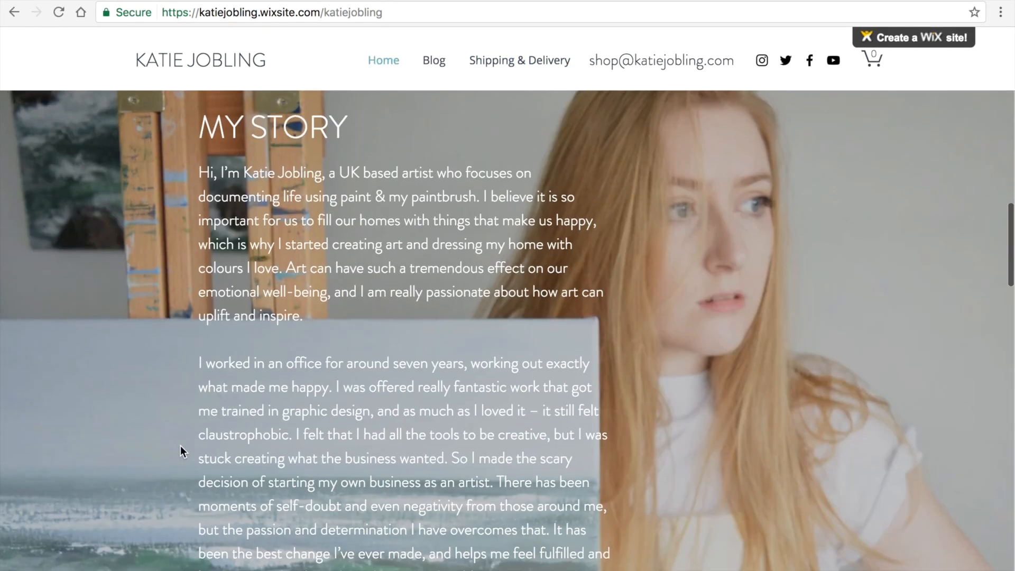
pyautogui.scroll(-10, 180, 446)
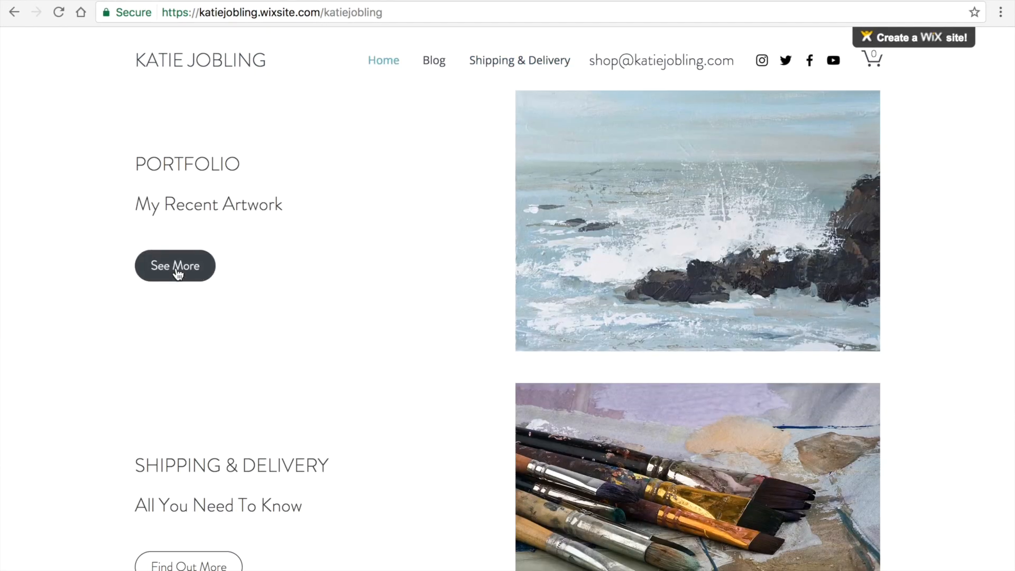
# Step: View the full portfolio, enlarging Ocean 3 and stepping back through Ocean 2 and Ocean 1
pyautogui.click(177, 270)
pyautogui.scroll(-3, 71, 339)
pyautogui.scroll(-5, 70, 339)
pyautogui.click(214, 374)
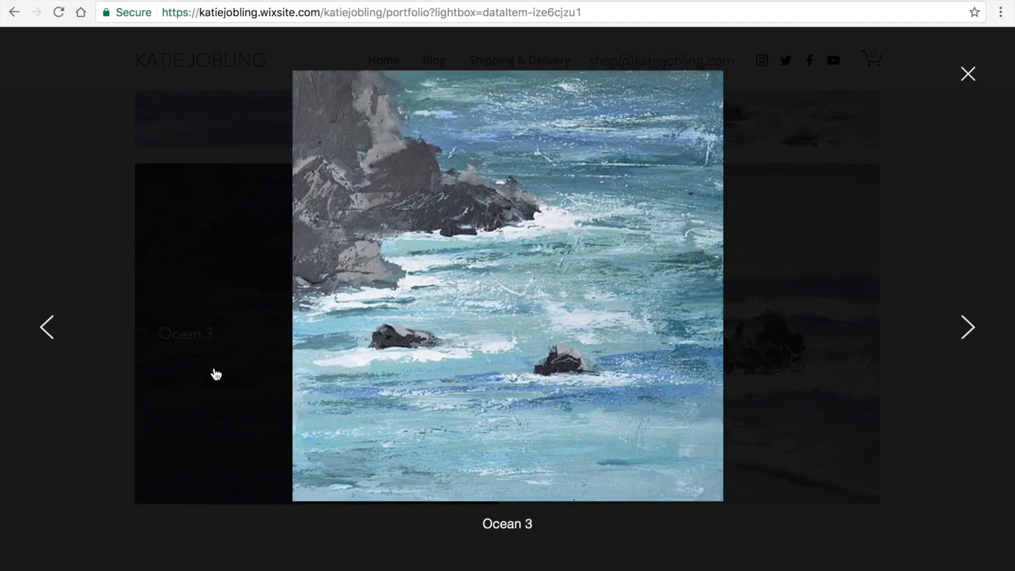
pyautogui.click(43, 330)
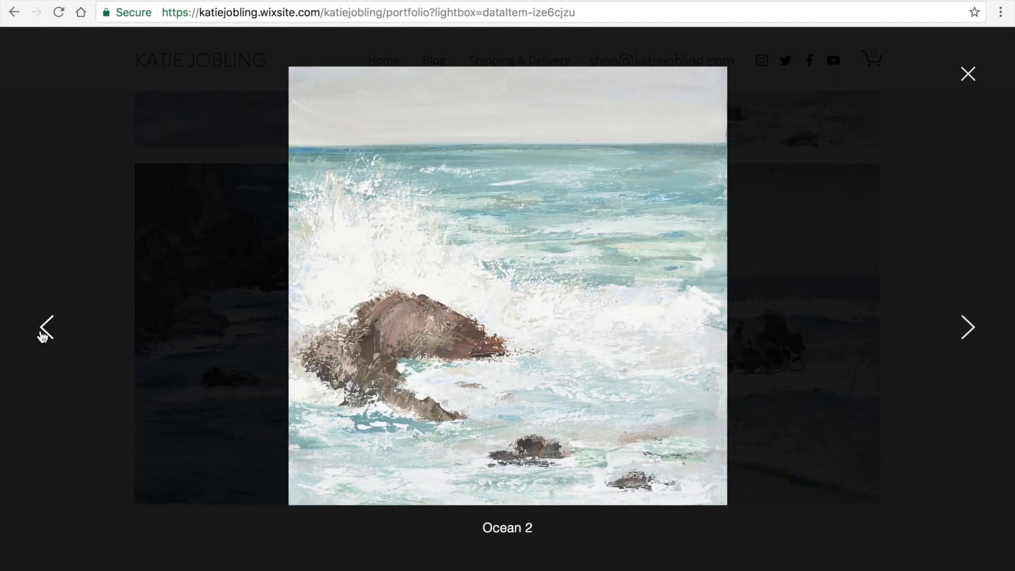
pyautogui.click(44, 333)
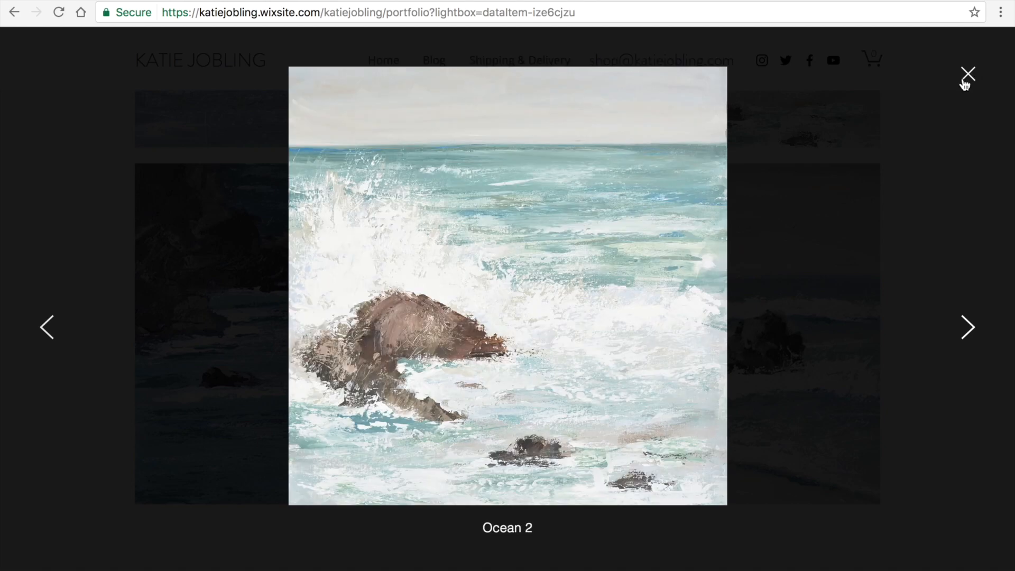
pyautogui.click(968, 75)
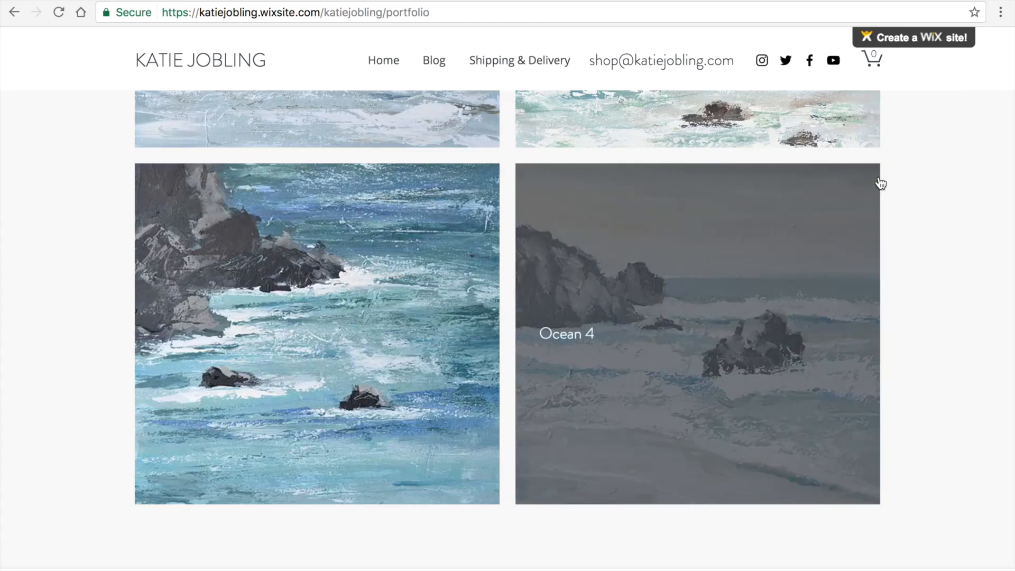
pyautogui.scroll(10, 881, 182)
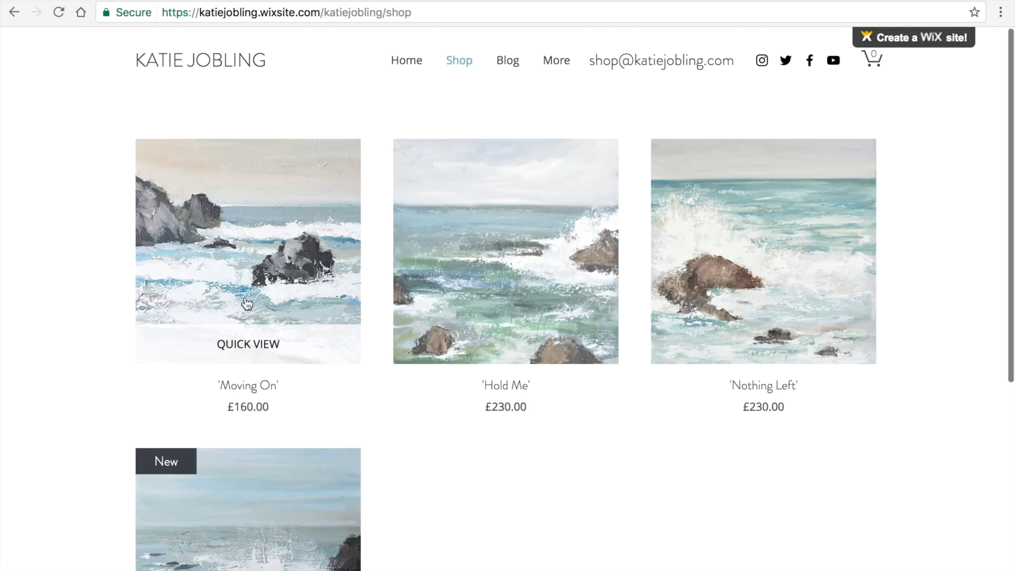
# Step: Add the 'Moving On' painting (£160.00) to the cart and view the cart
pyautogui.click(247, 294)
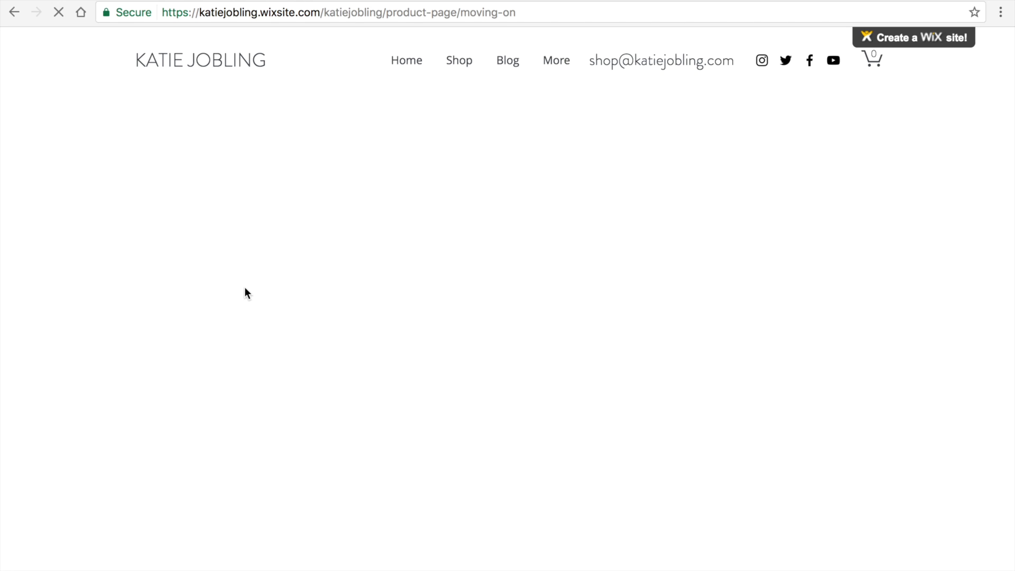
pyautogui.scroll(-1, 119, 428)
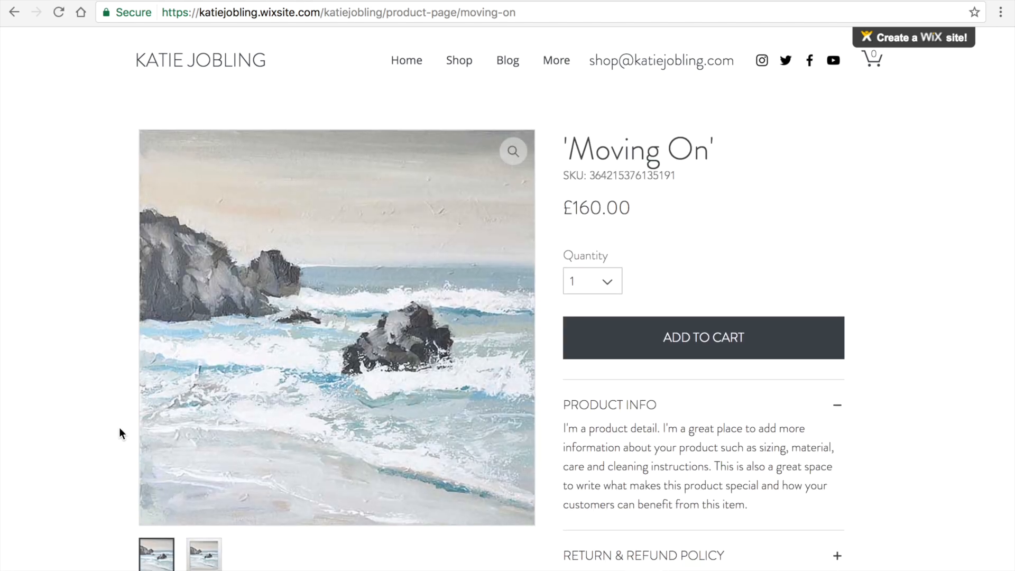
pyautogui.scroll(-3, 119, 428)
pyautogui.scroll(-1, 119, 428)
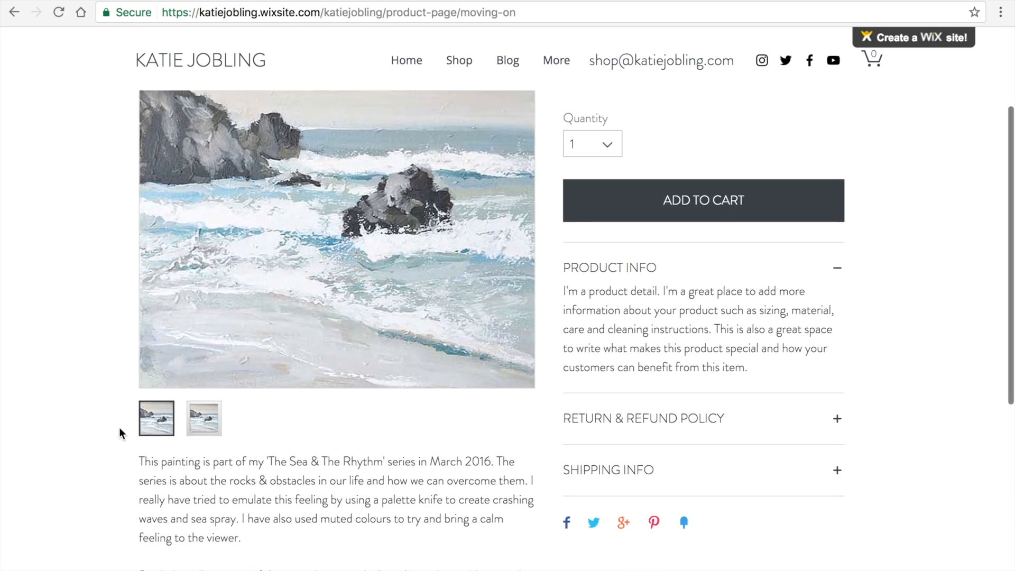
pyautogui.scroll(-10, 119, 427)
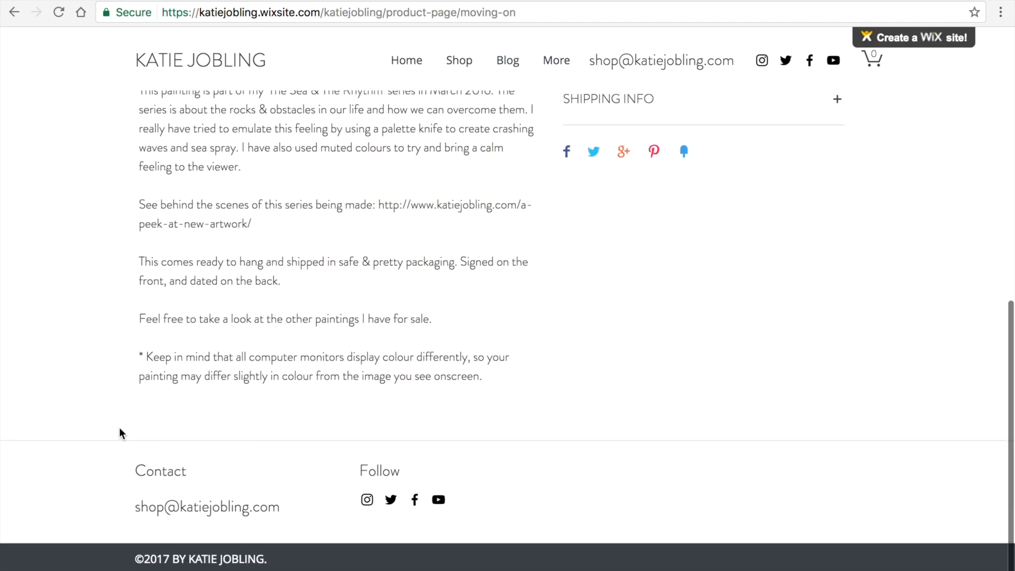
pyautogui.scroll(10, 119, 429)
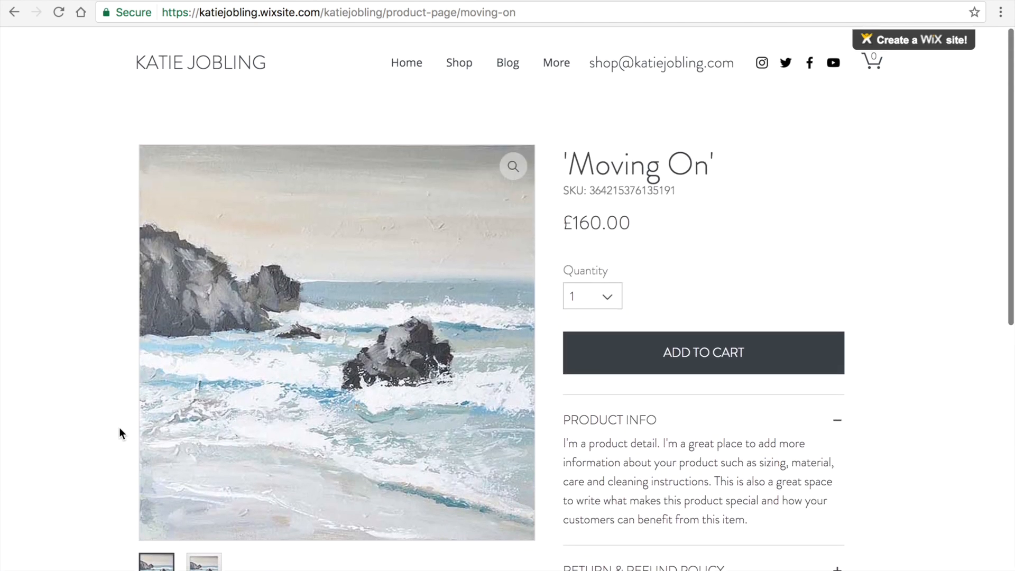
pyautogui.click(709, 348)
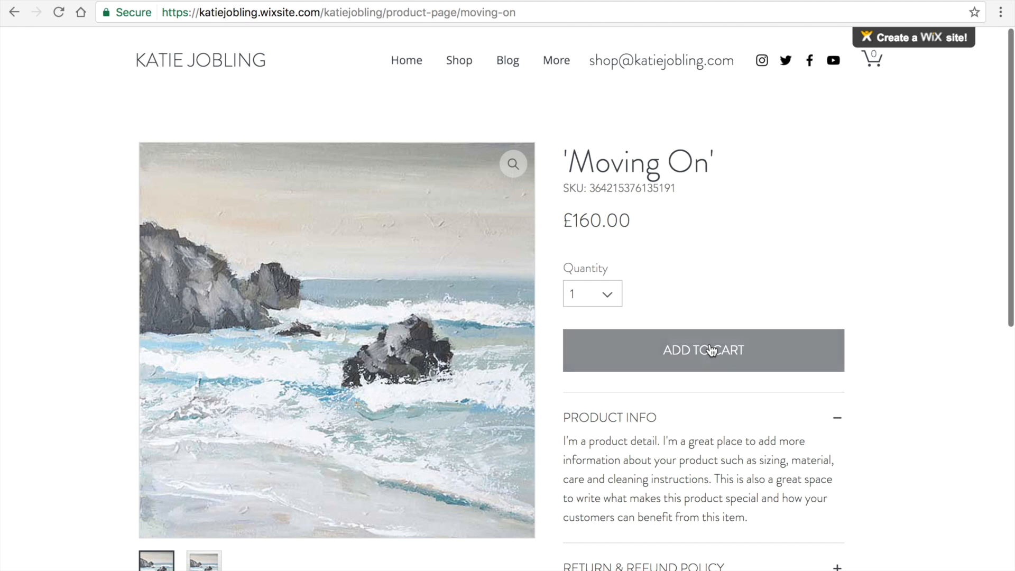
pyautogui.click(831, 559)
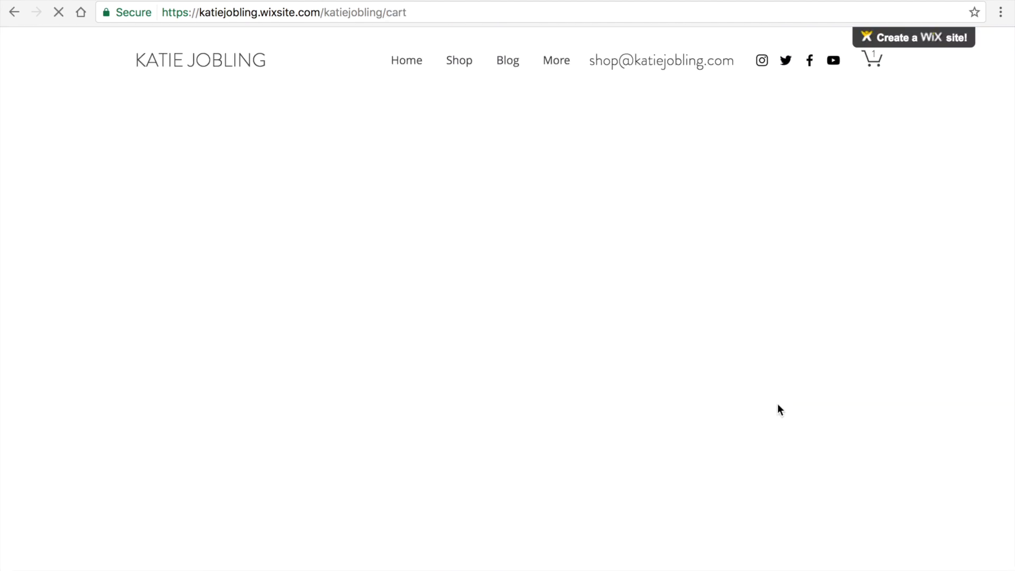